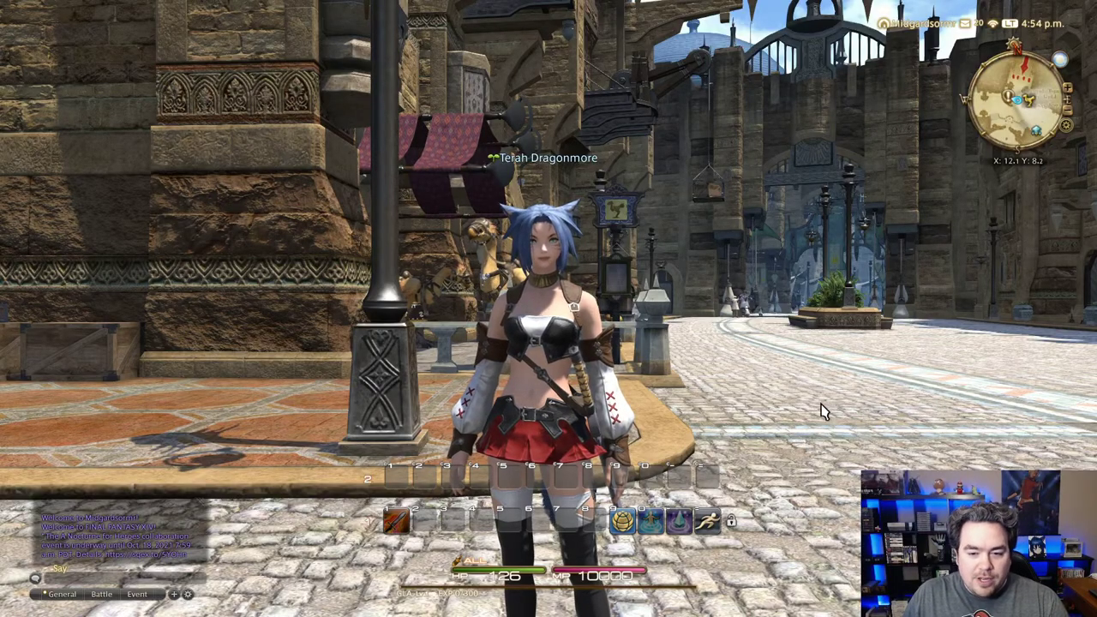
Turn the camera behind the character and run around the plaza toward Wymond, then stop.
left_click_drag(820, 412, 522, 413)
key("w")
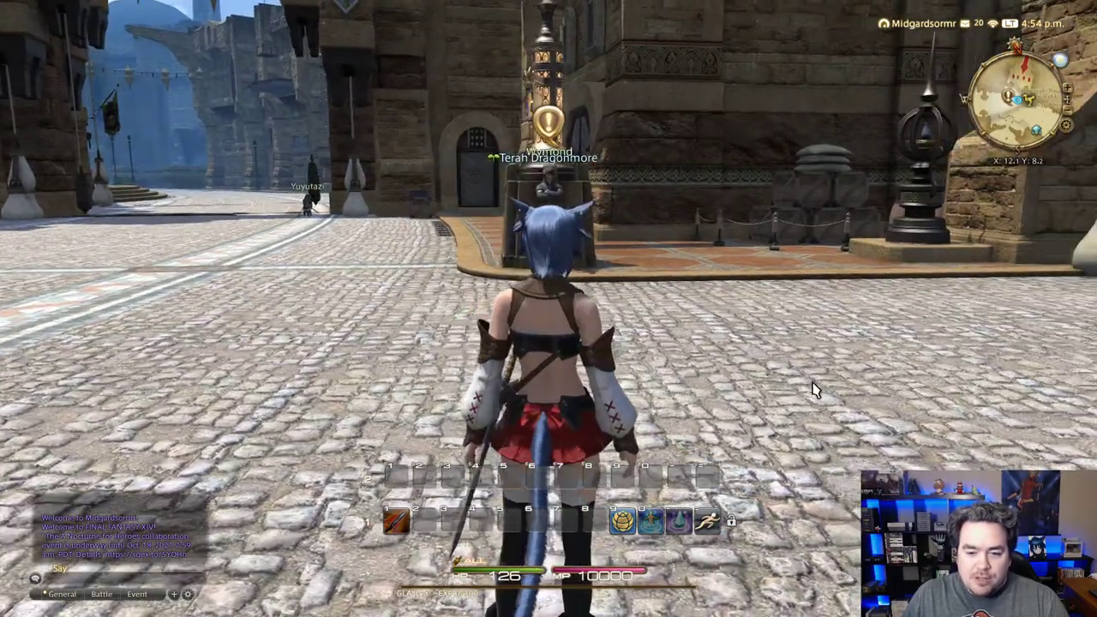
key("w")
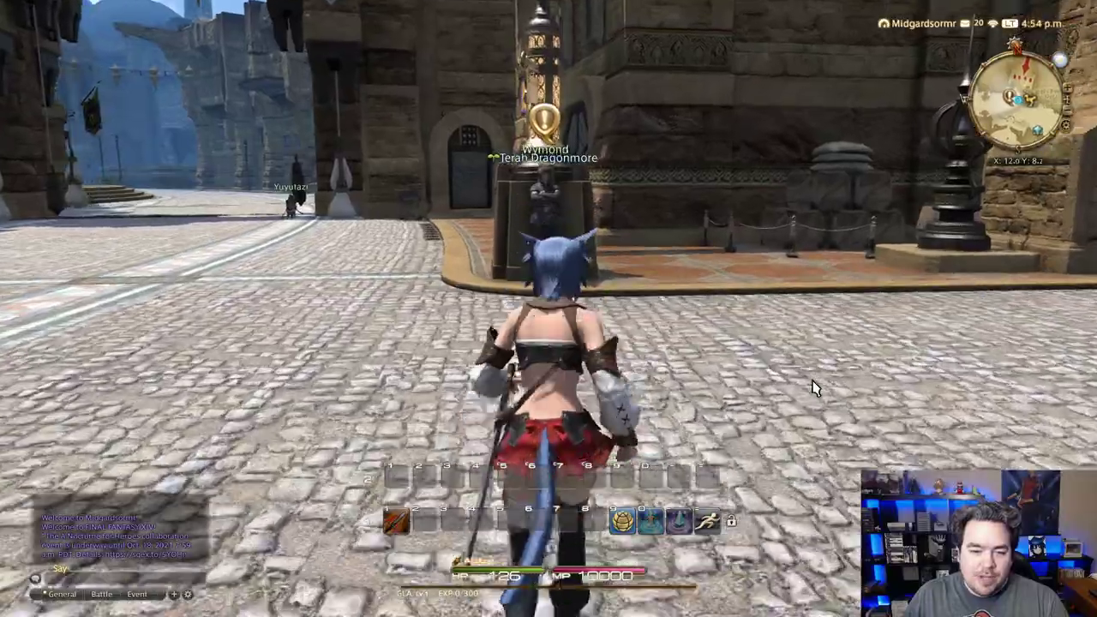
key("w")
key("d")
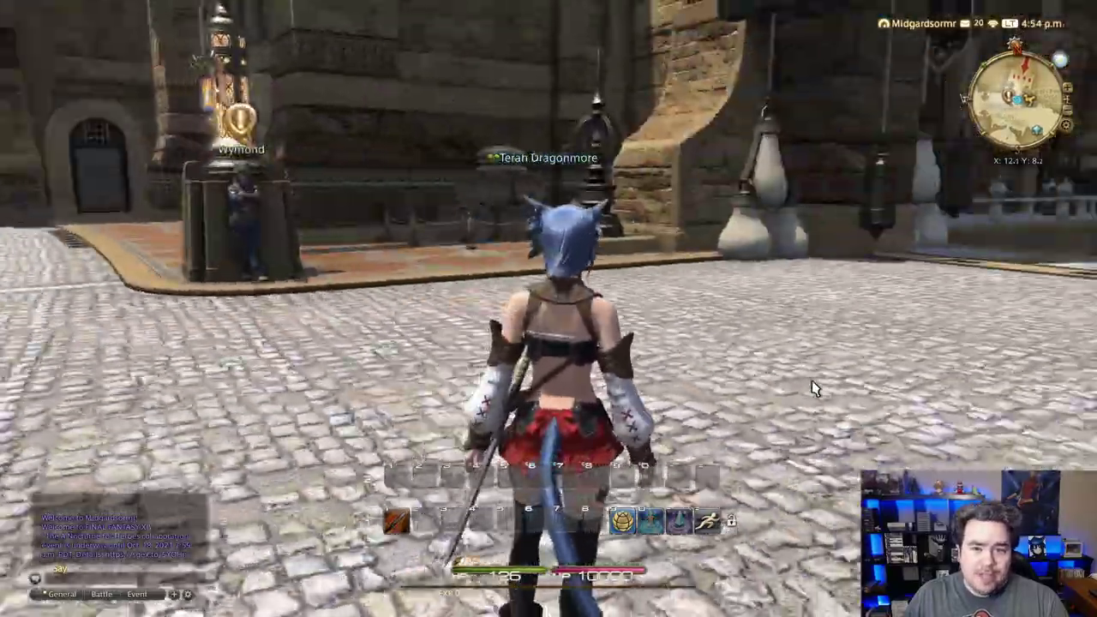
key("w")
key("a")
key("d")
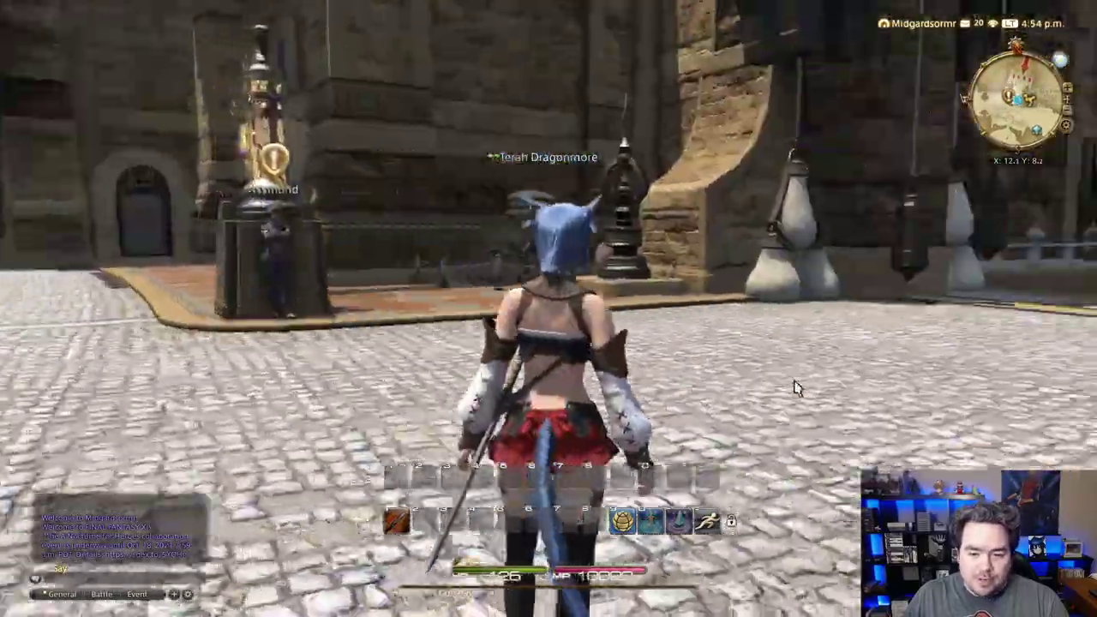
key("a")
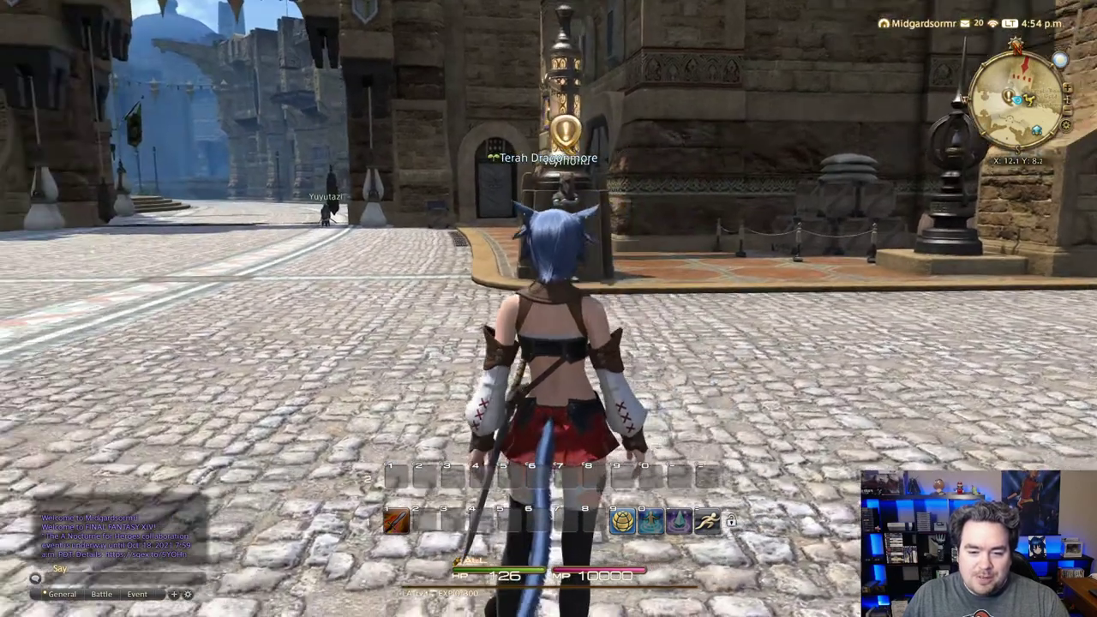
key("d")
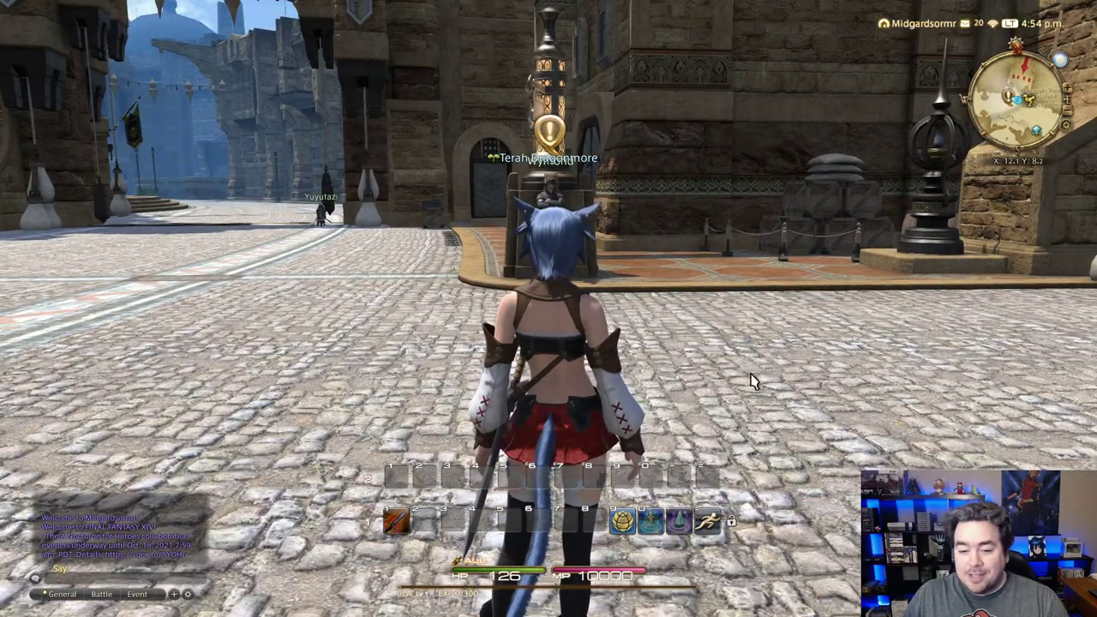
In Keybind, assign A to Strafe Left and confirm overwriting the existing binding.
key("w")
key("Escape")
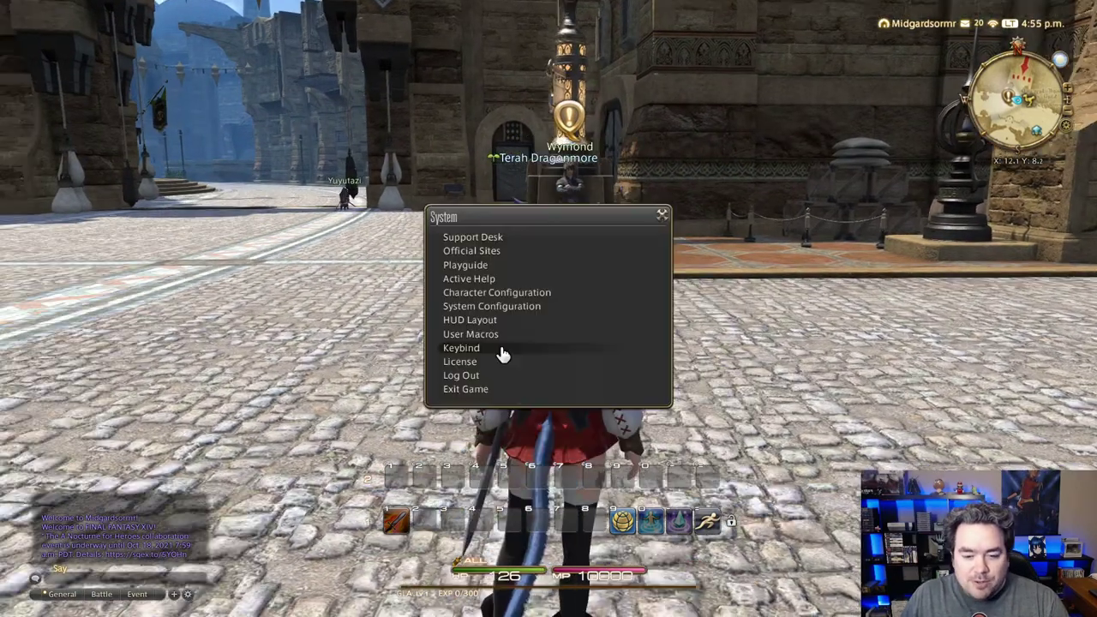
left_click(502, 355)
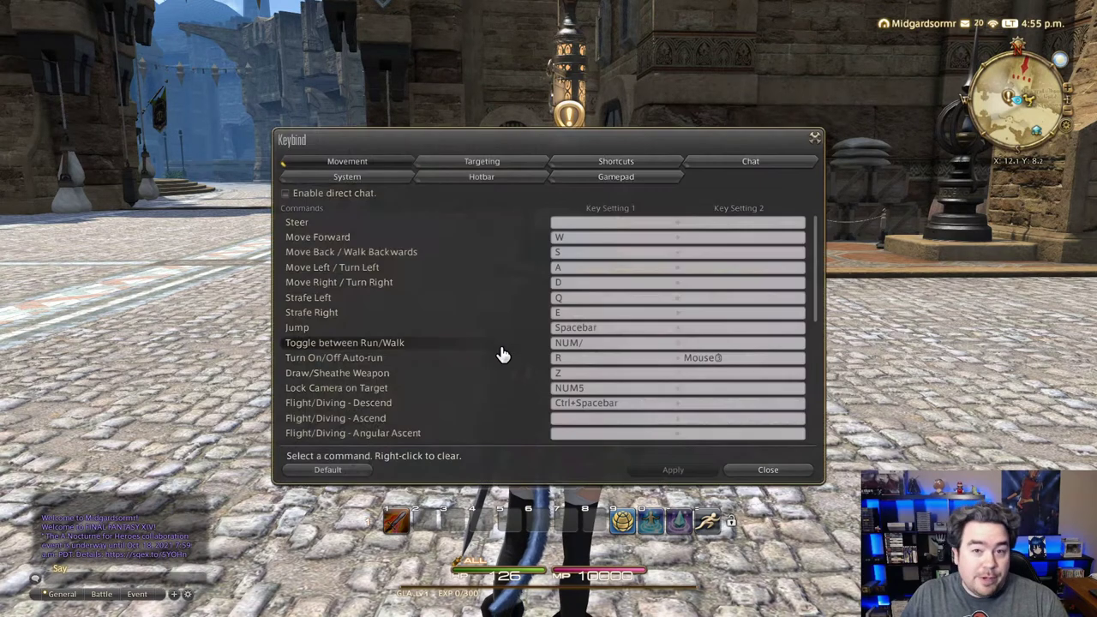
left_click(576, 297)
key("a")
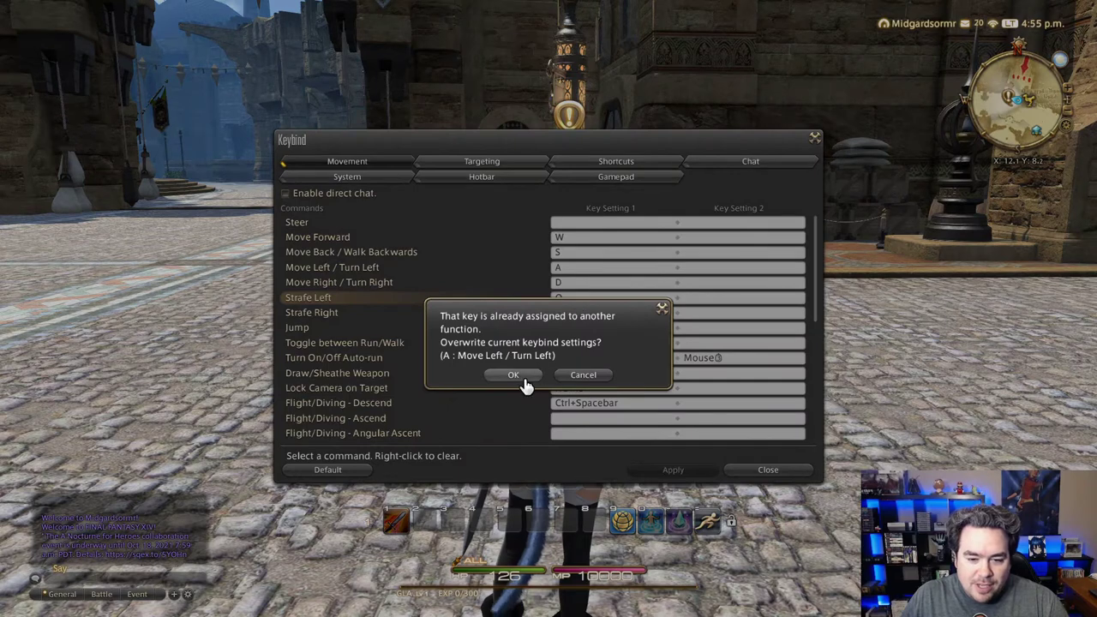
left_click(521, 380)
Assign D to Strafe Right, confirm the overwrite, then apply and close the keybinds.
left_click(582, 317)
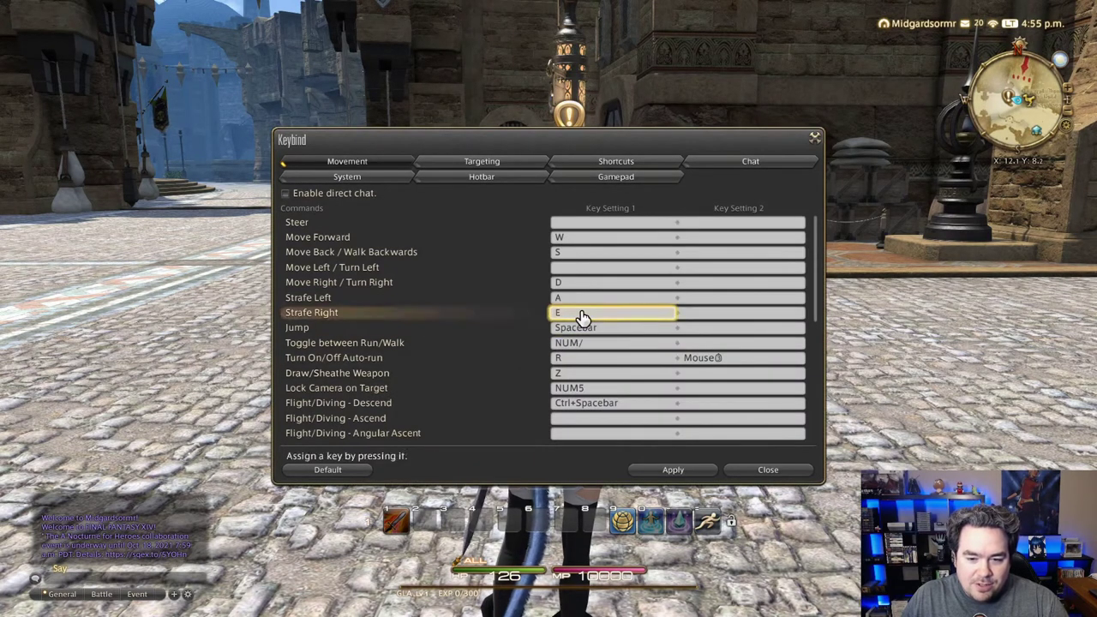
key("d")
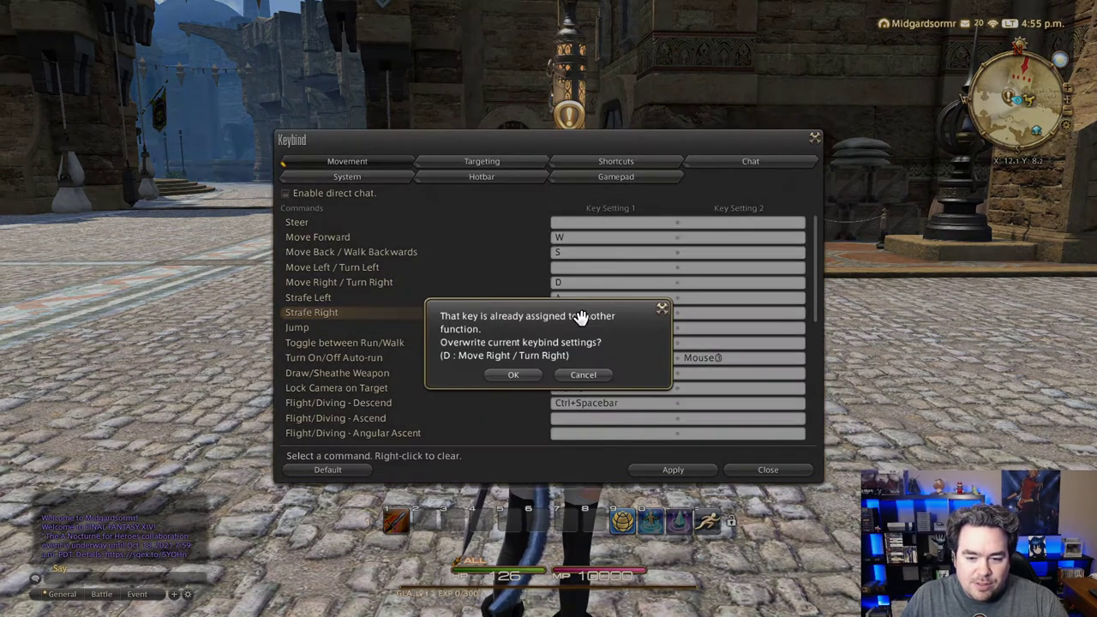
left_click(519, 375)
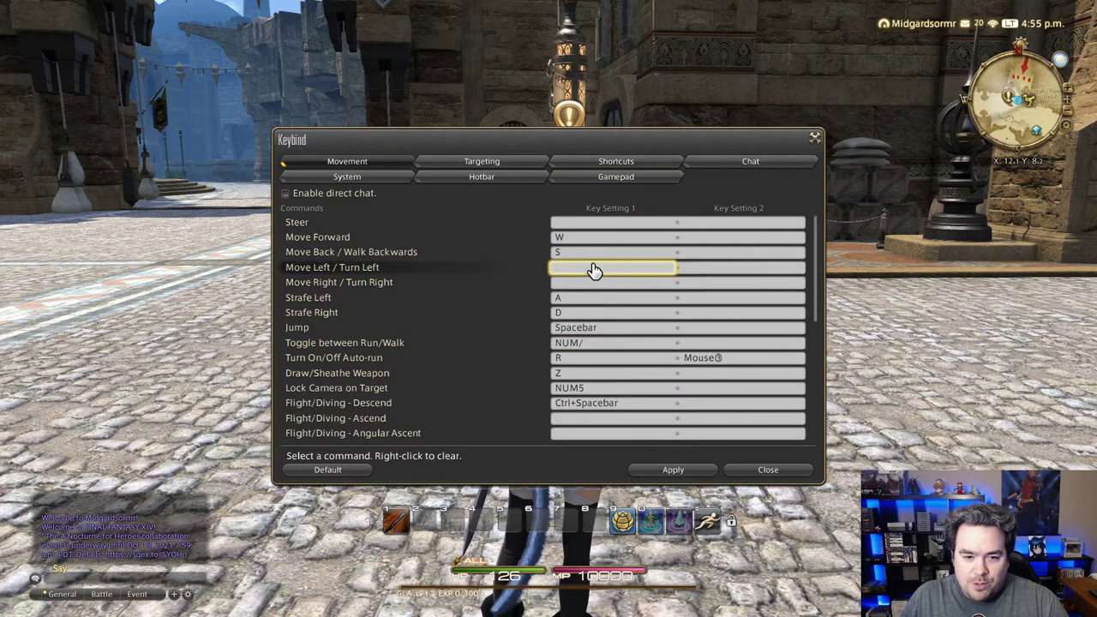
left_click(673, 470)
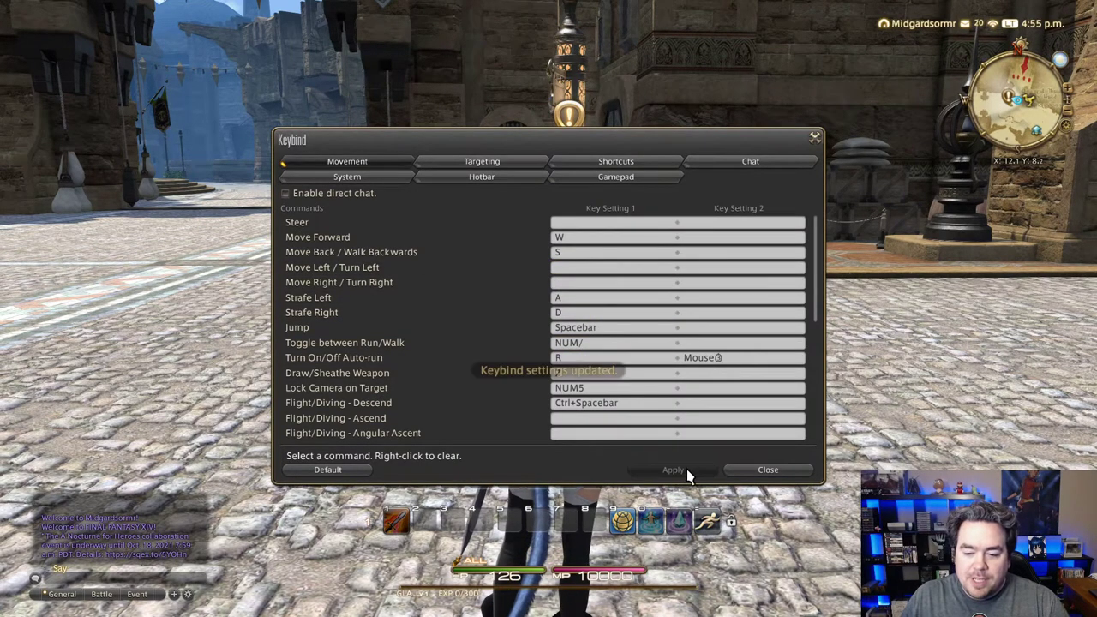
left_click(766, 470)
Strafe left and right with A and D, rotate the camera, and bring up the System menu.
key("a")
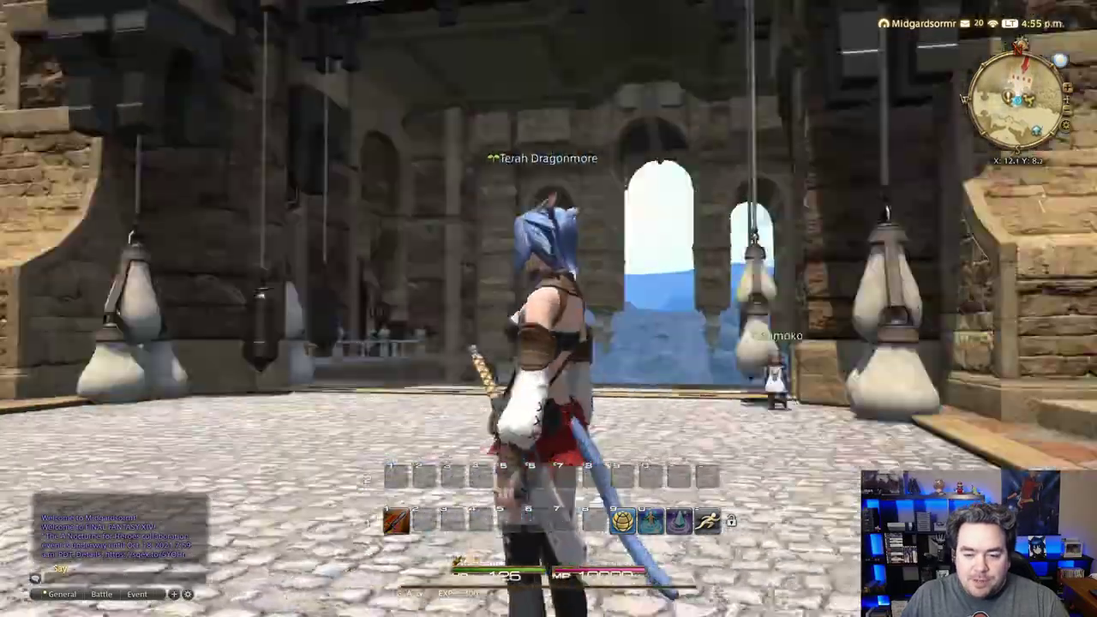
key("d")
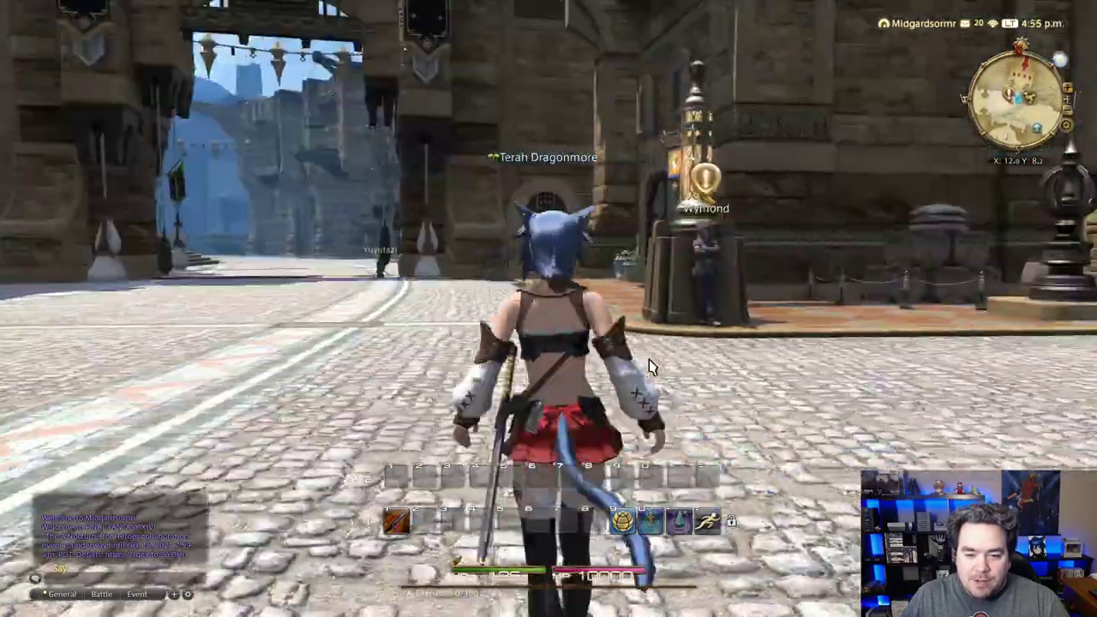
key("d")
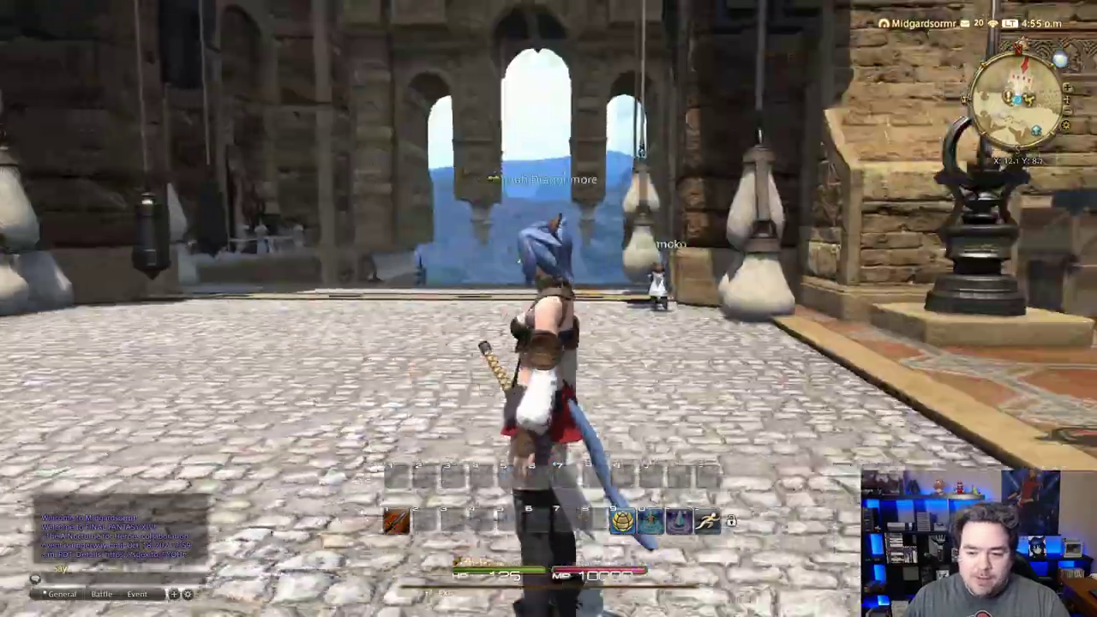
left_click_drag(614, 361, 620, 349)
key("Escape")
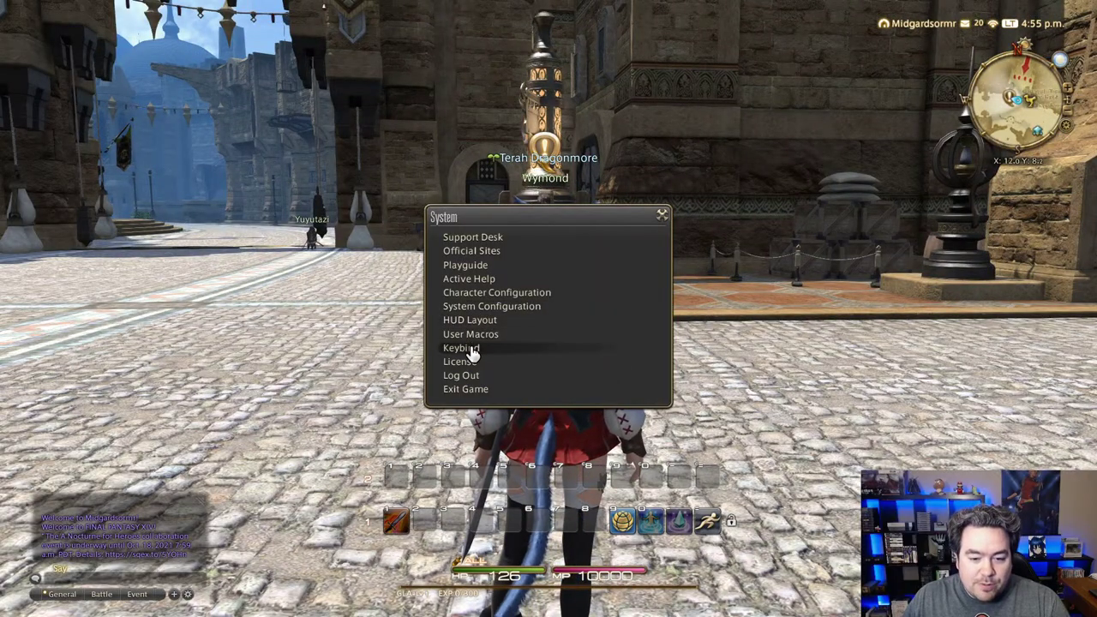
In Character Configuration, set Standard Type Camera Auto-adjustment to Never and apply it.
left_click(491, 293)
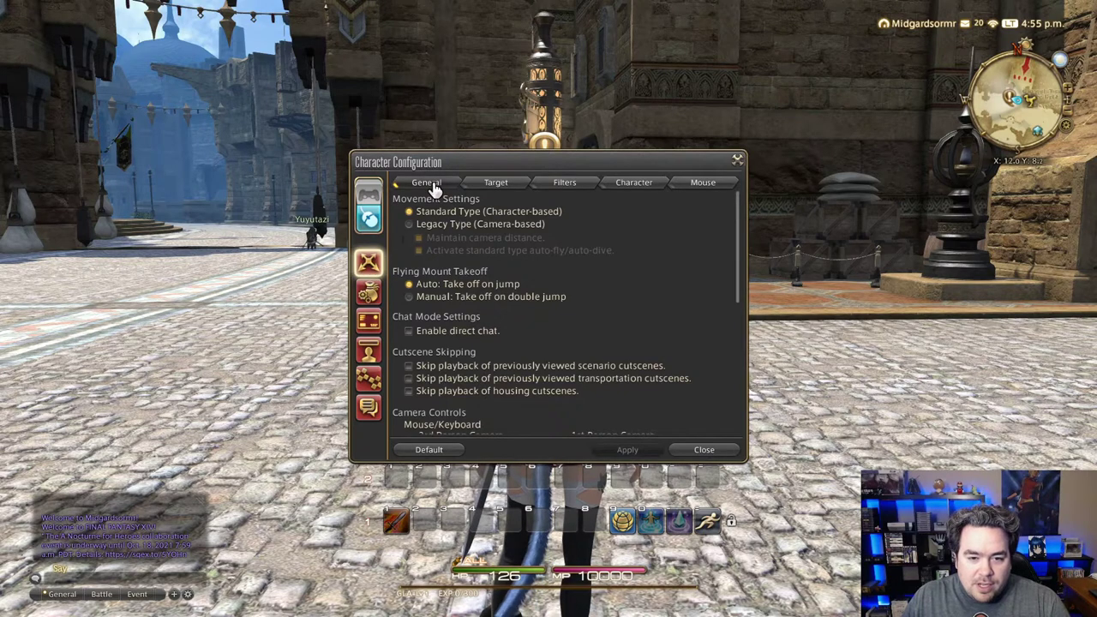
scroll(535, 321, "down", 1)
scroll(535, 321, "down", 4)
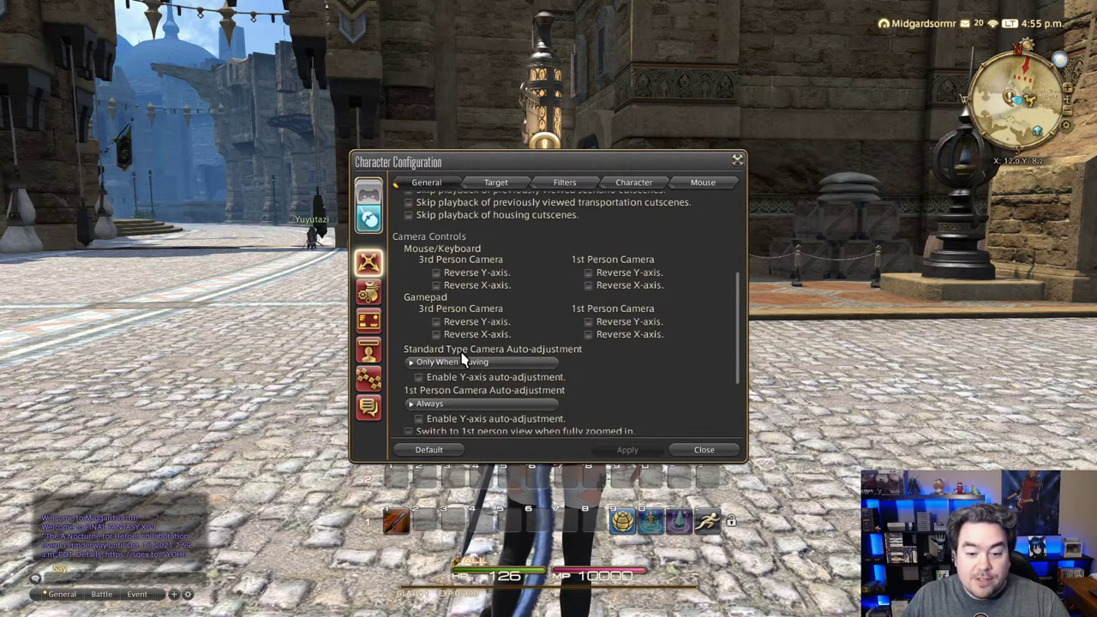
left_click(541, 364)
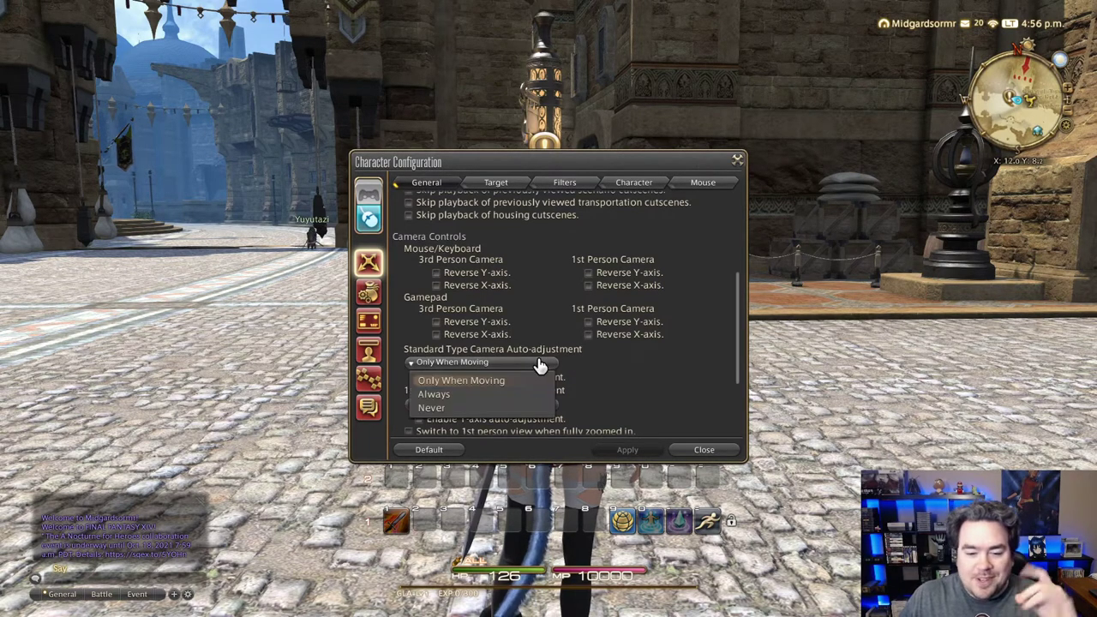
left_click(492, 410)
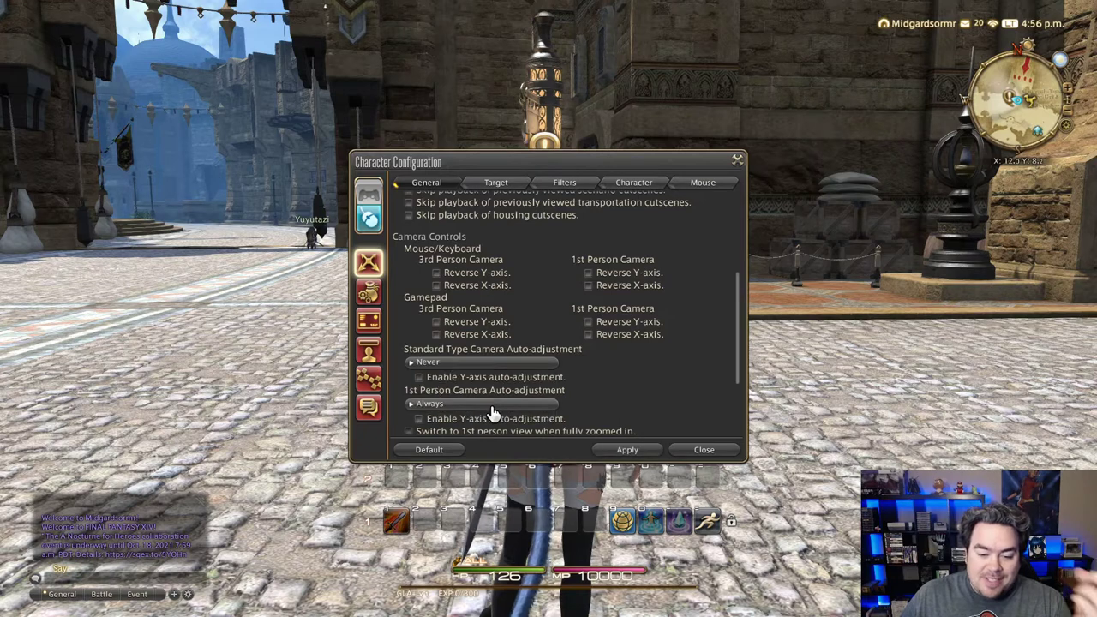
left_click(628, 450)
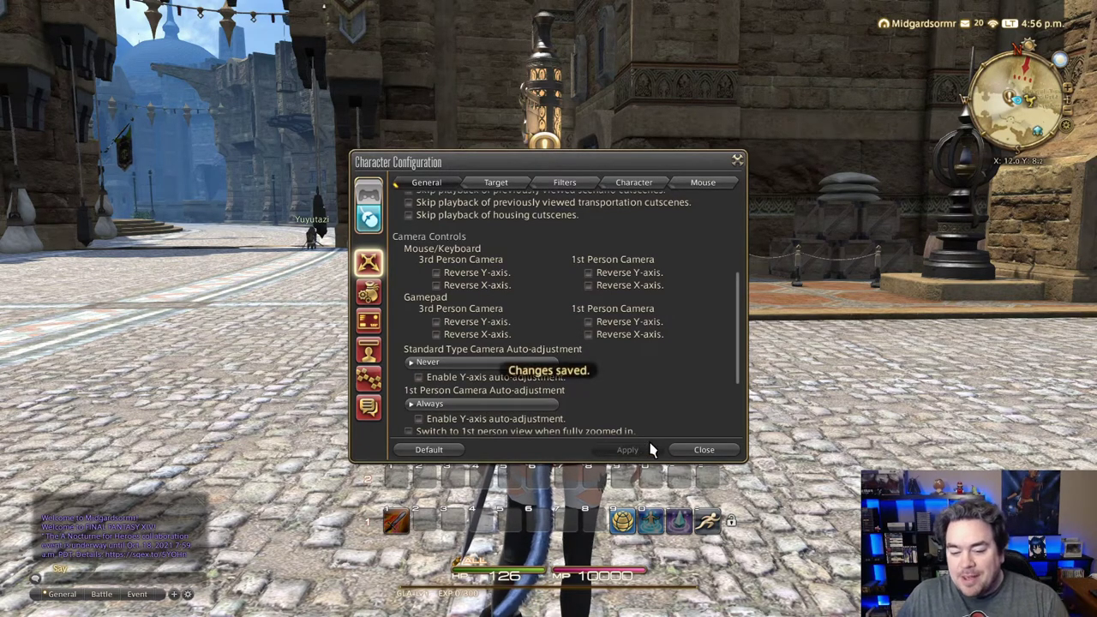
key("Escape")
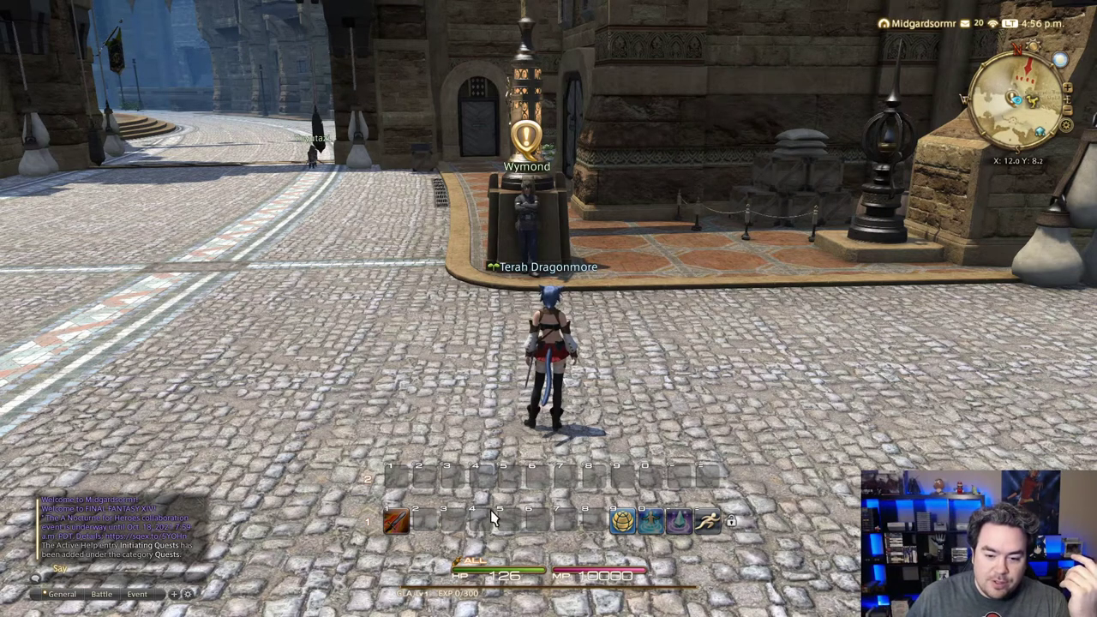
Open the HUD layout editor, move its window up, and select Hotbar 3.
left_click_drag(582, 472, 650, 383)
key("Escape")
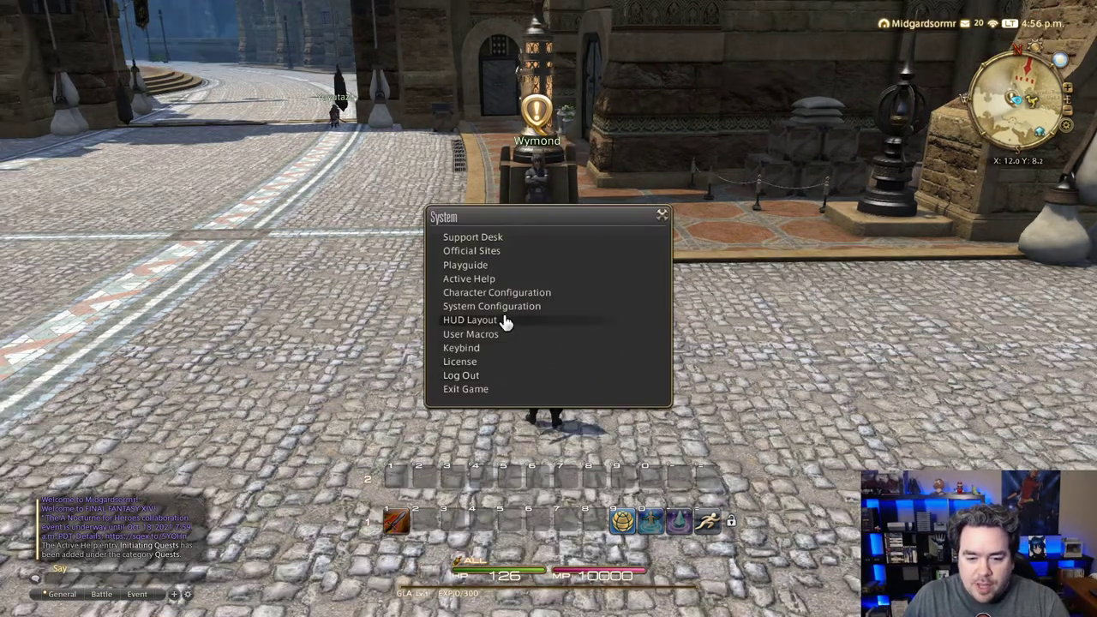
left_click(469, 320)
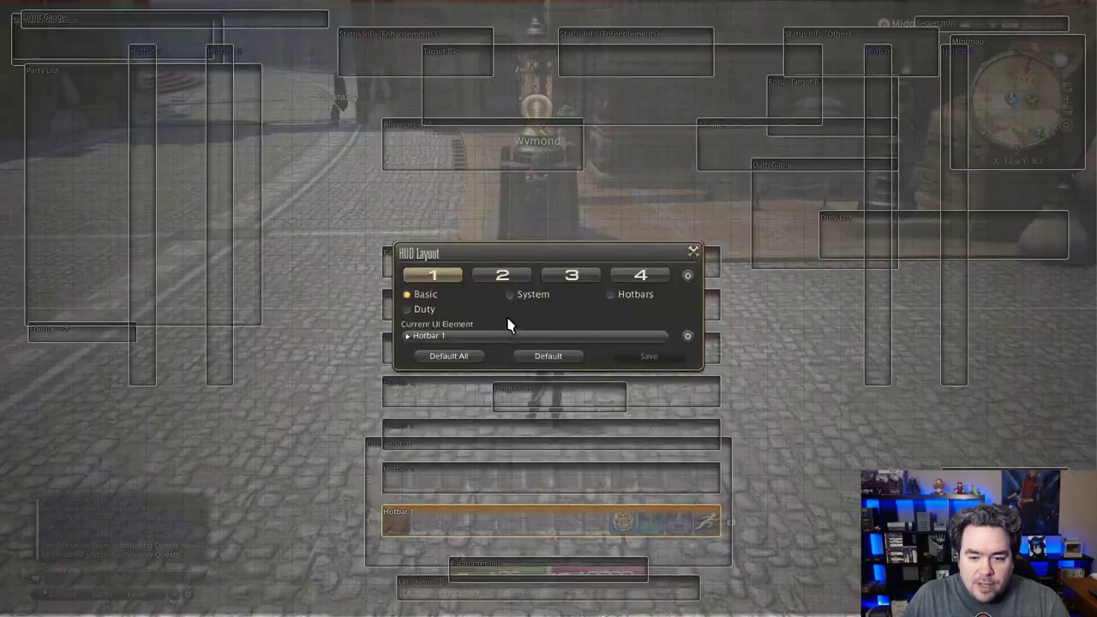
left_click_drag(559, 256, 592, 192)
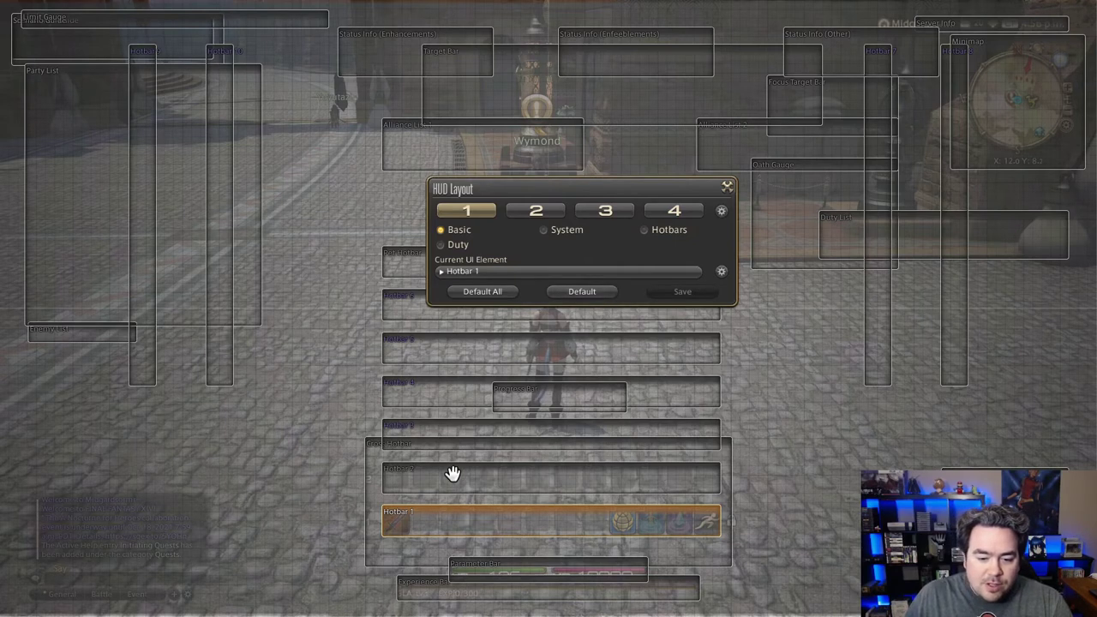
left_click(406, 429)
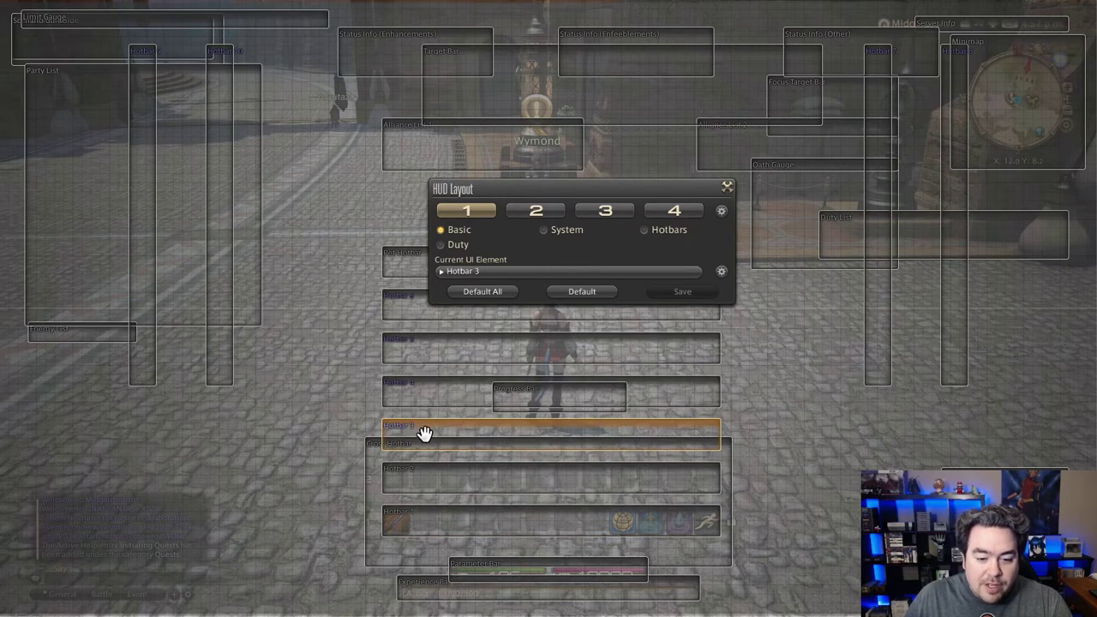
left_click_drag(424, 433, 424, 430)
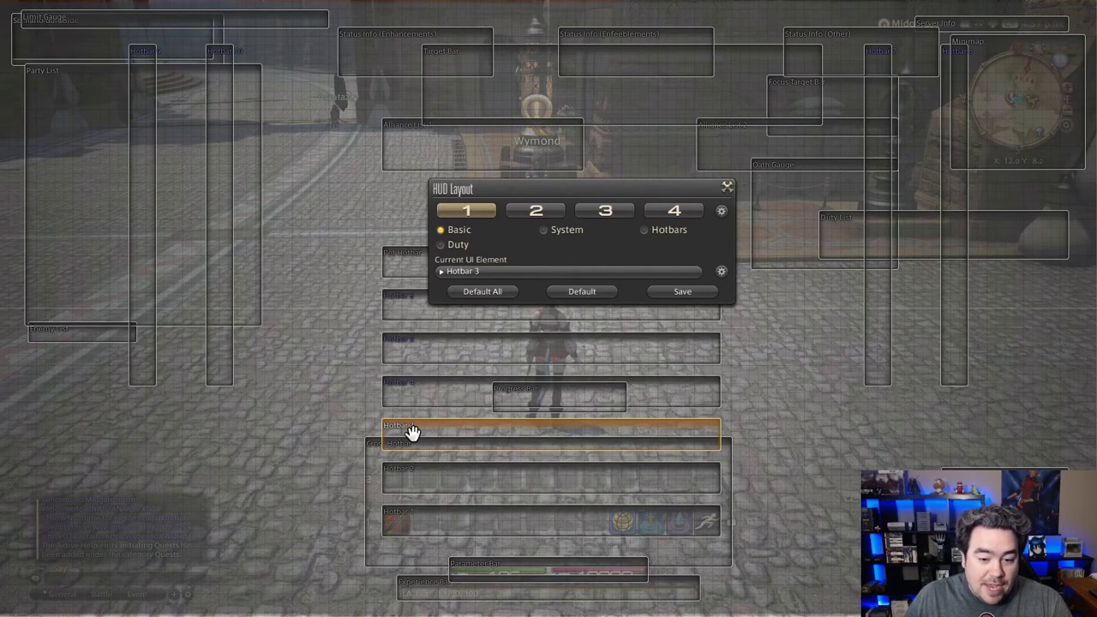
Preview Hotbar 3's 6x2, 4x3, 3x4 and 2x6 layouts, then keep 12x1 and save.
left_click(722, 272)
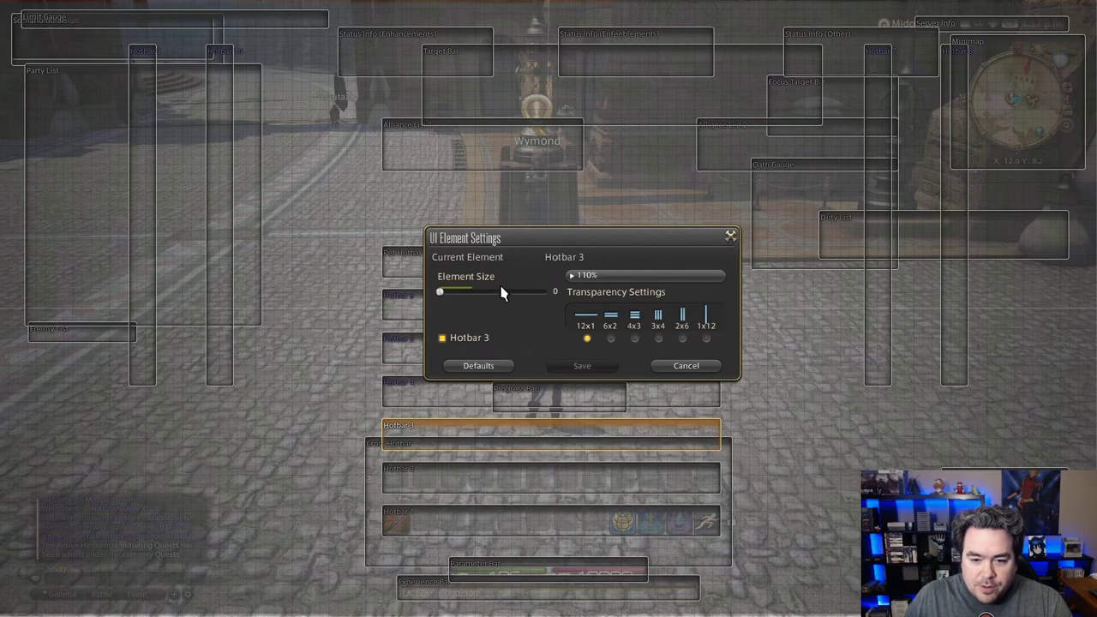
left_click(609, 339)
left_click(634, 340)
left_click(658, 339)
left_click(682, 340)
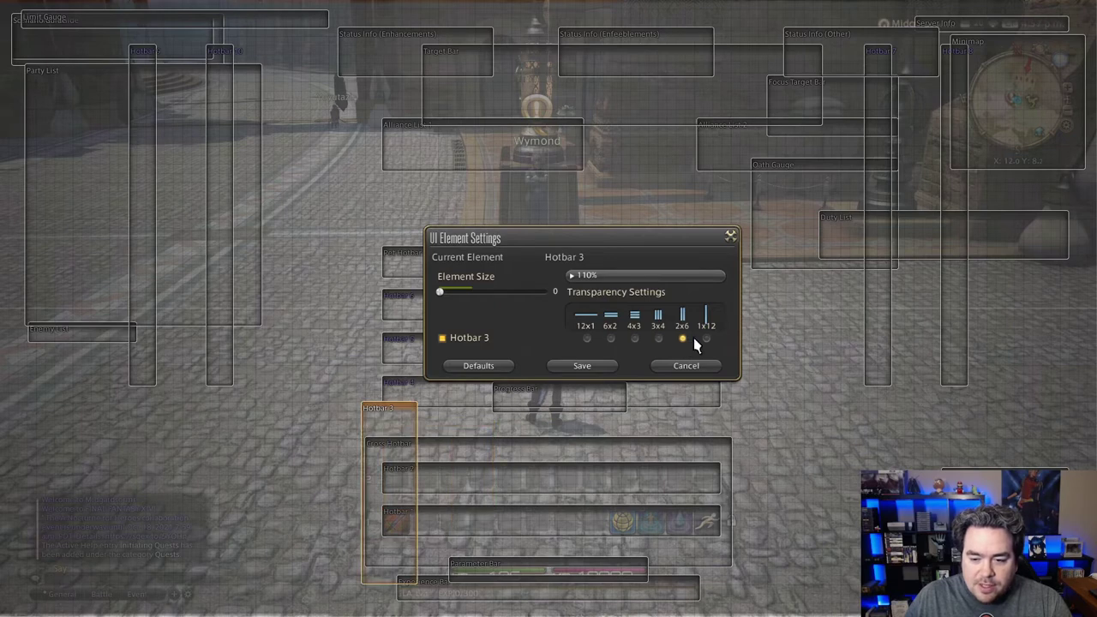
left_click(586, 340)
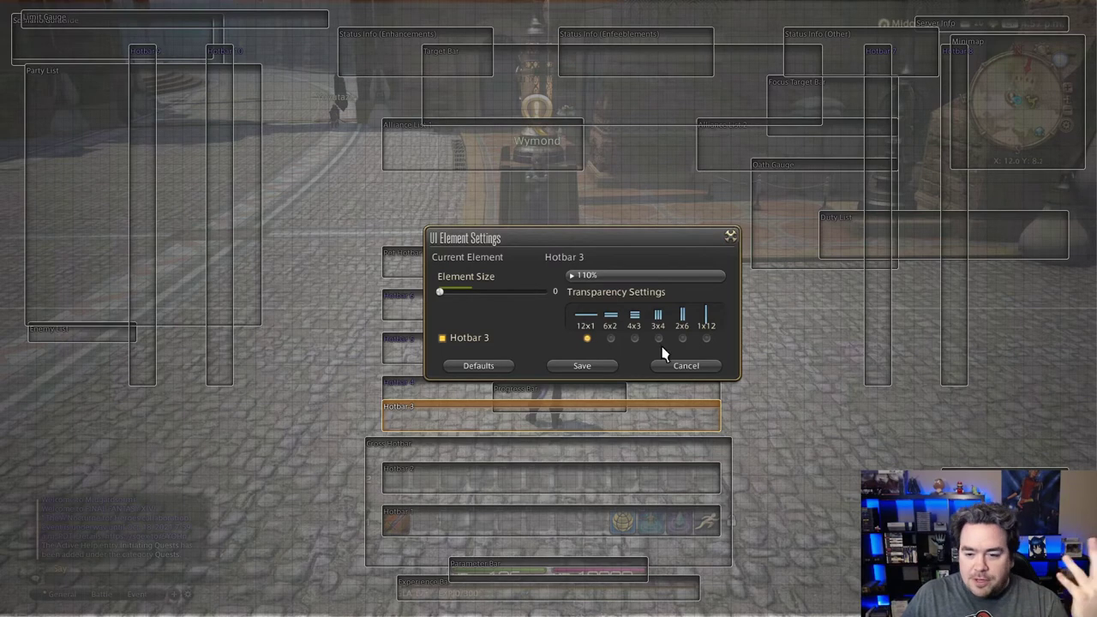
left_click(583, 368)
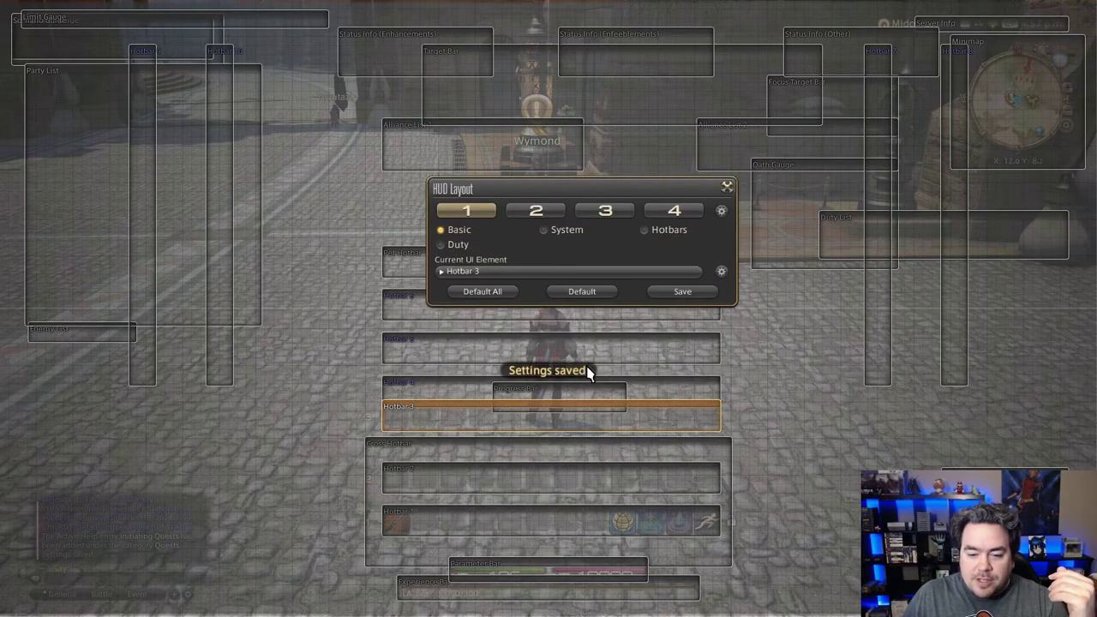
Save the HUD layout past the unsaved-changes warning and leave the editor.
left_click(683, 296)
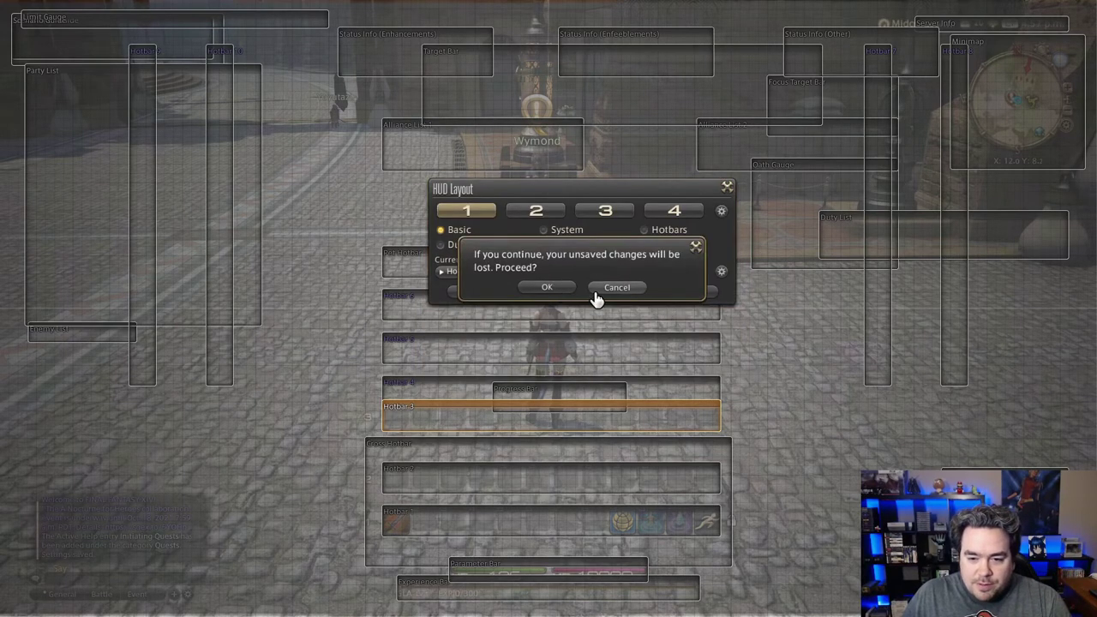
left_click(600, 291)
left_click(685, 293)
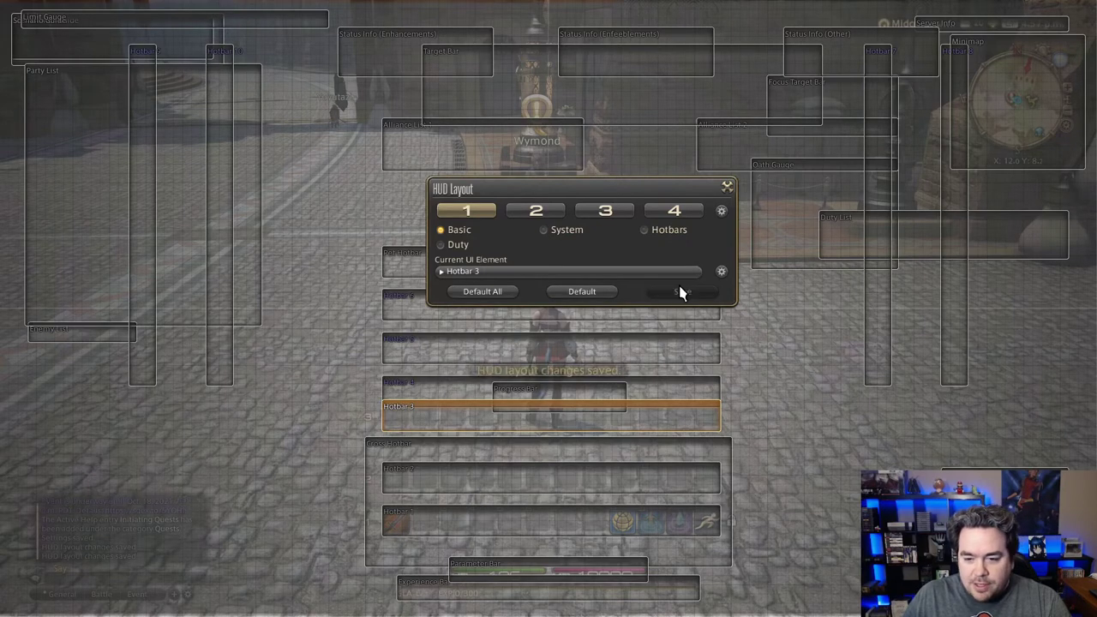
key("Escape")
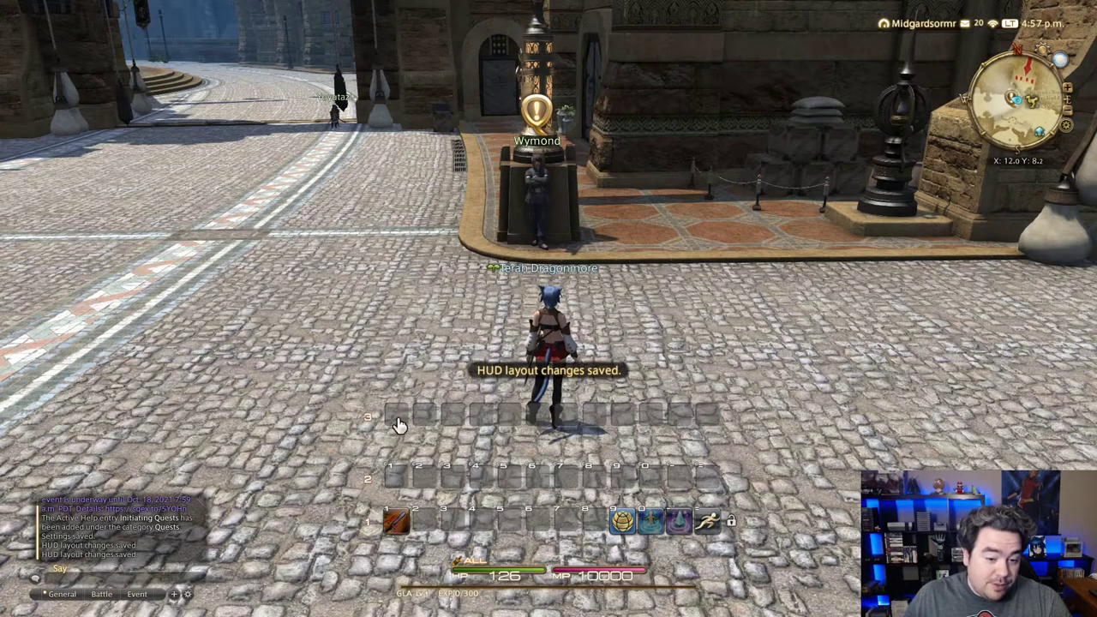
Move the Parameter Bar upper-left, the Experience Bar to the top, and the Cross Hotbar left.
key("Escape")
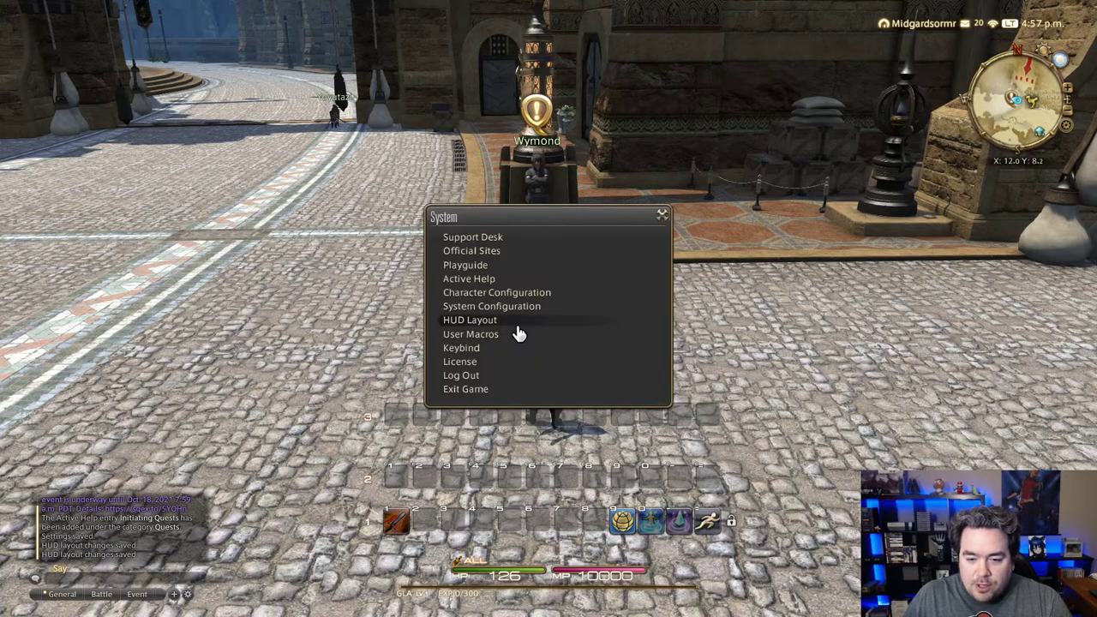
left_click(511, 321)
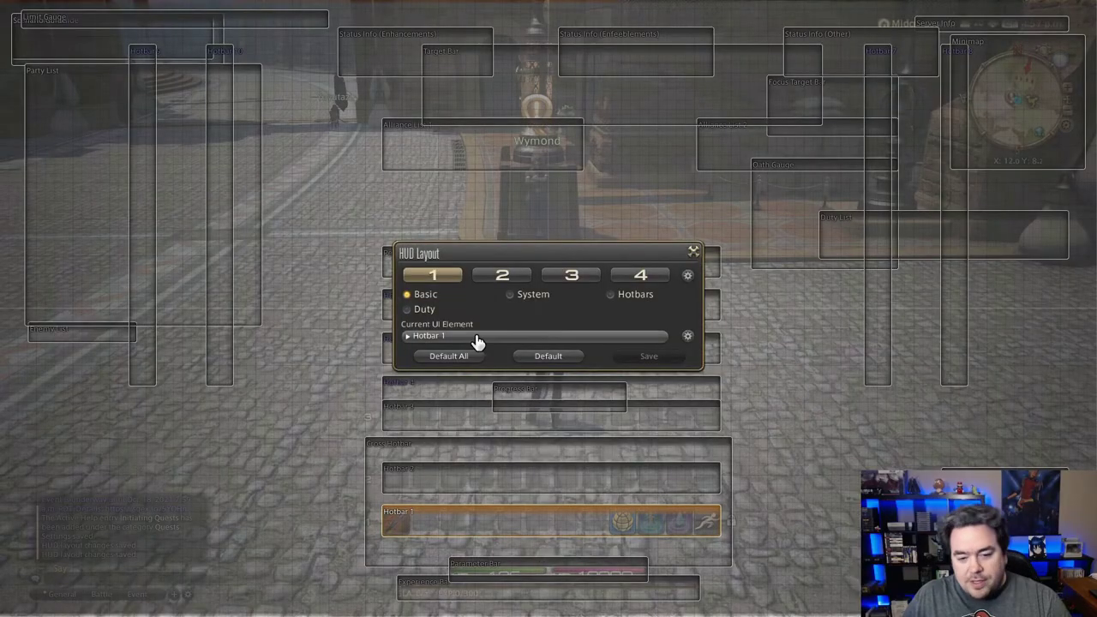
left_click_drag(514, 255, 623, 143)
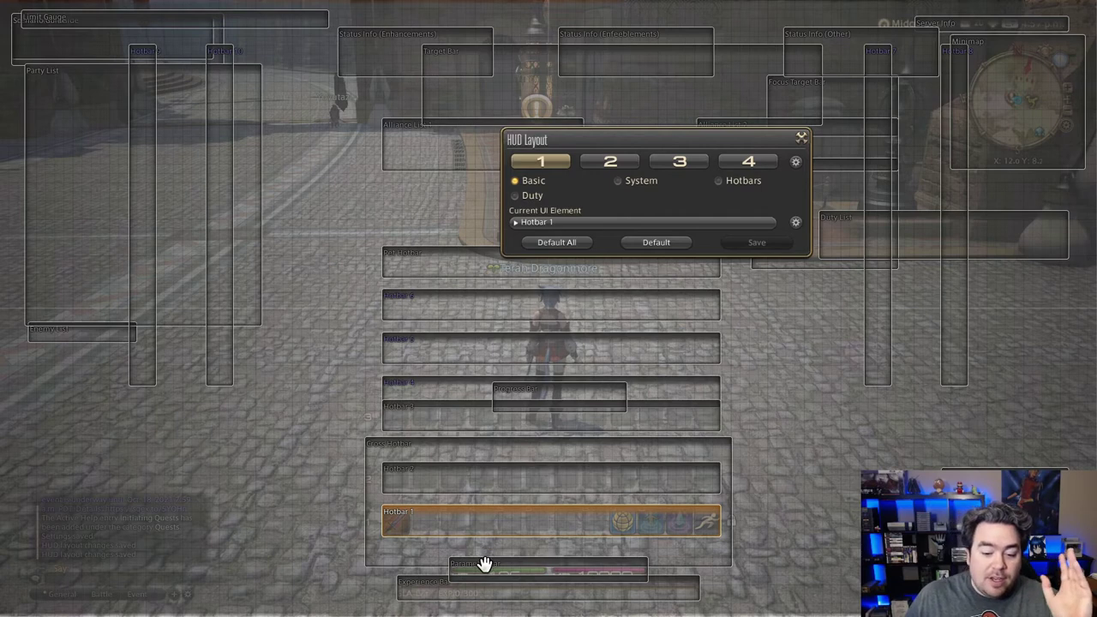
left_click_drag(482, 562, 344, 206)
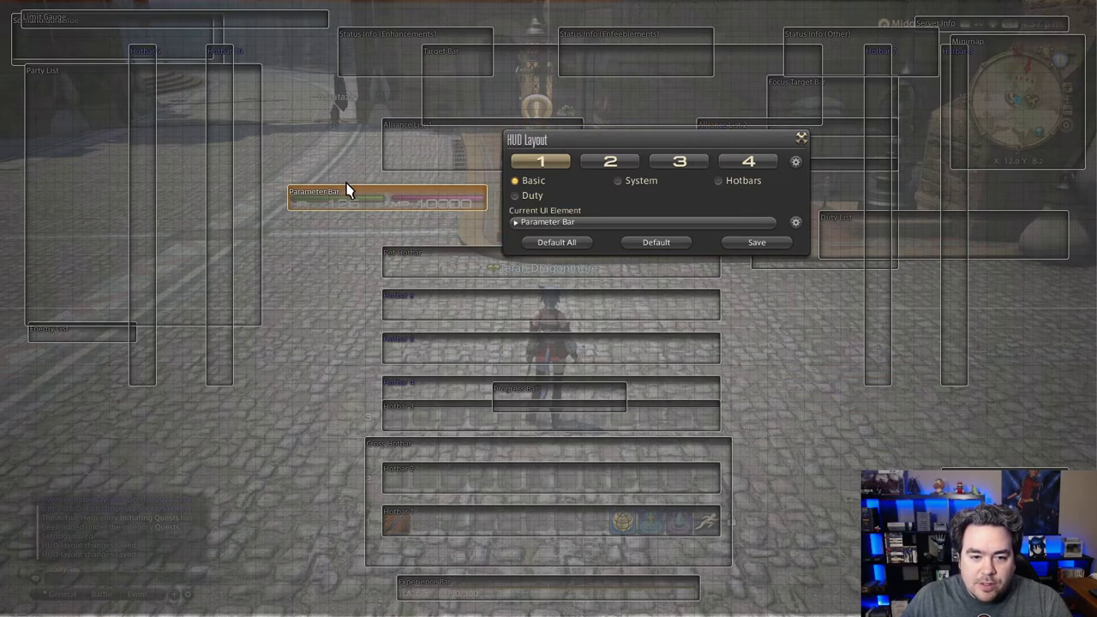
mouse_move(330, 192)
left_mouse_down()
mouse_move(347, 130)
mouse_move(322, 194)
left_mouse_up()
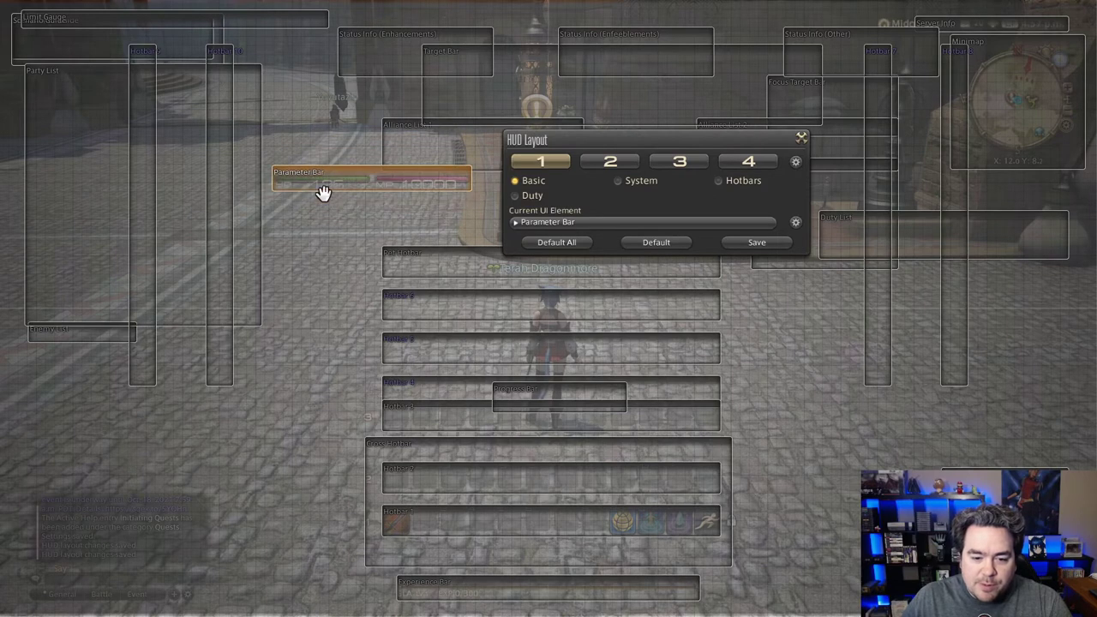
left_click(403, 448)
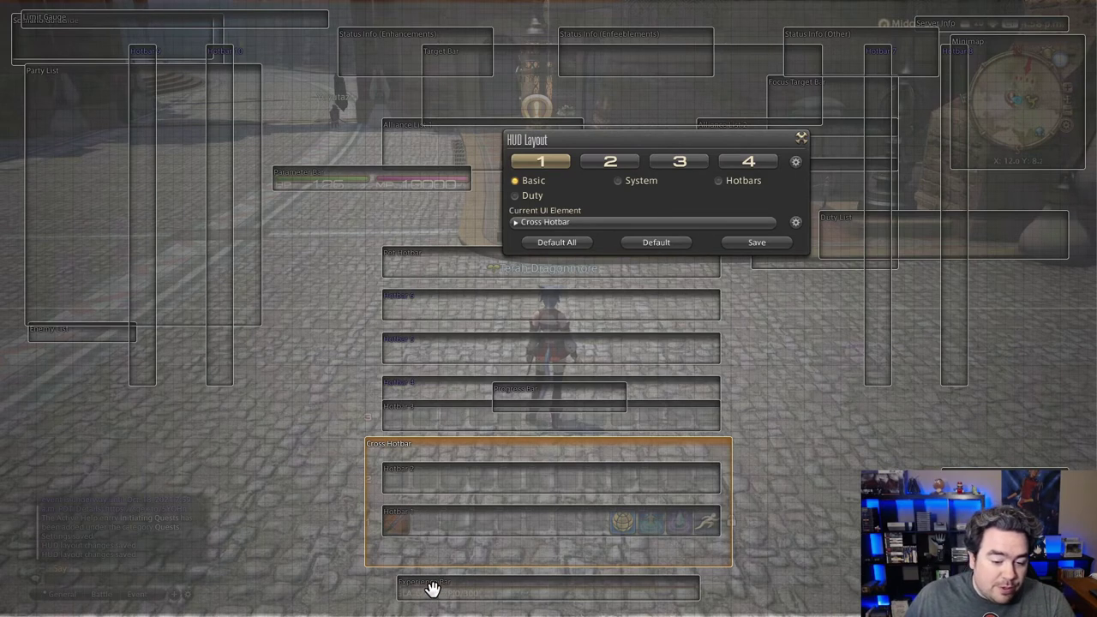
left_click_drag(434, 587, 431, 11)
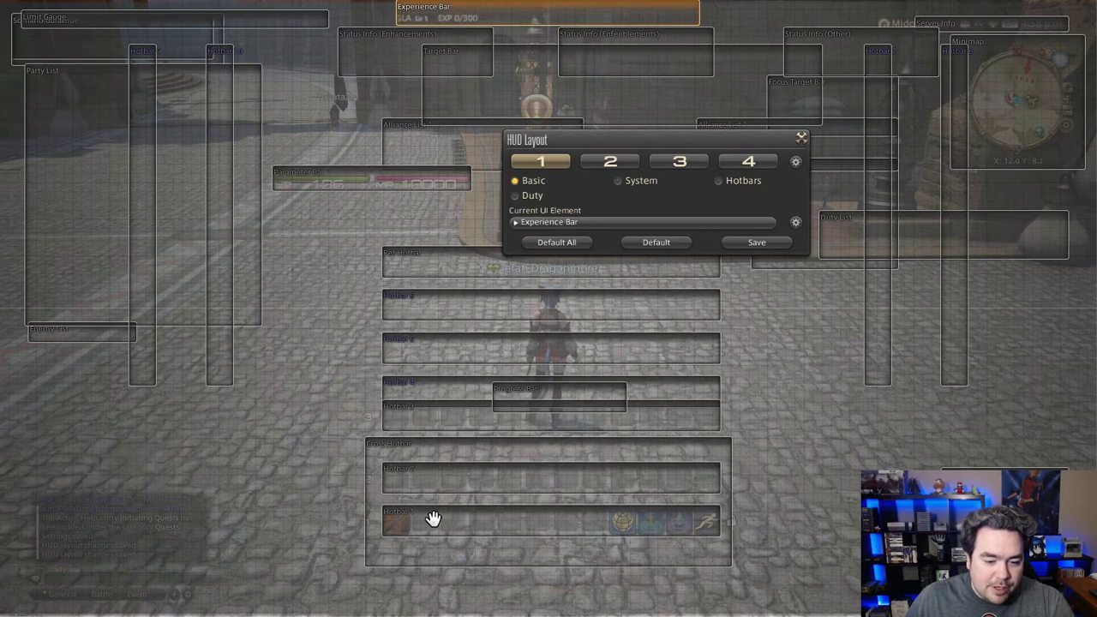
left_click_drag(432, 519, 54, 458)
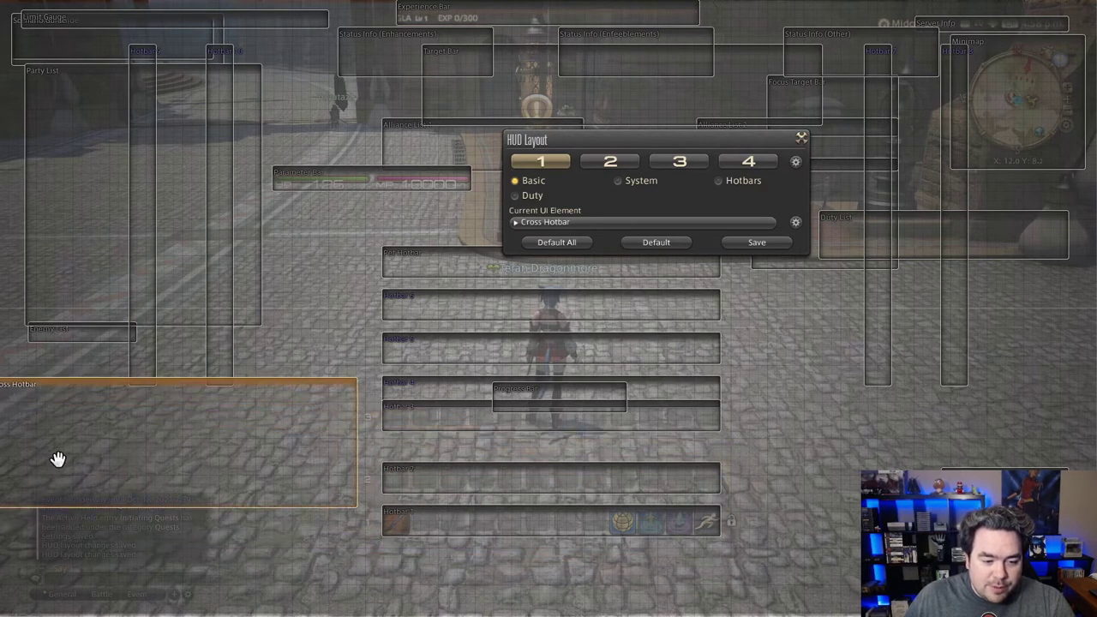
Stack Hotbars 1, 2 and 3 at the screen bottom and save the layout.
left_click_drag(448, 533, 455, 597)
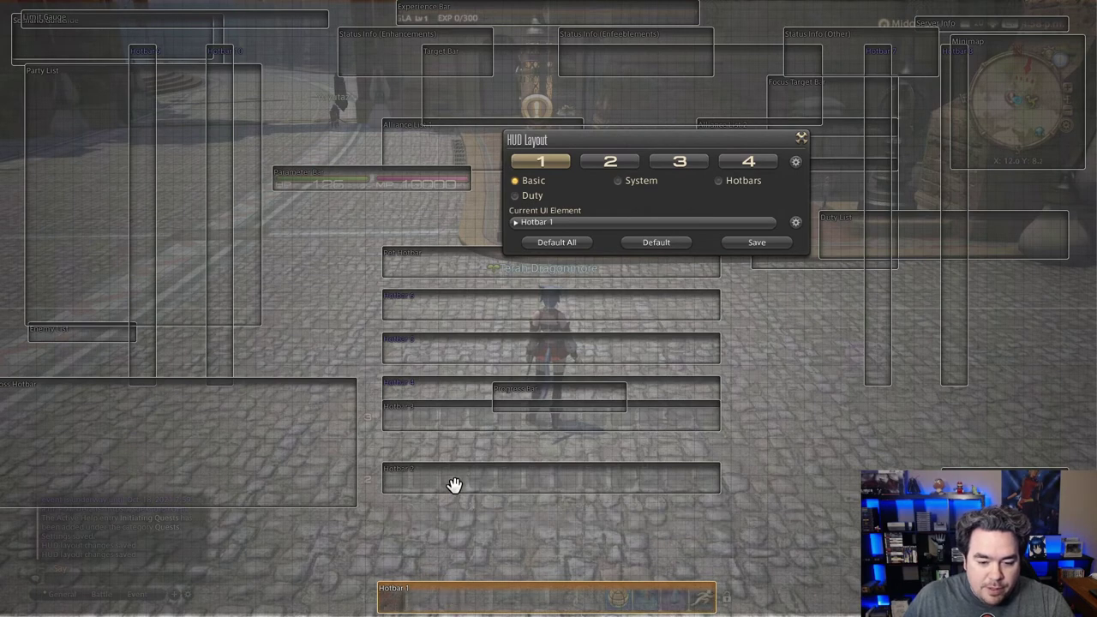
left_click_drag(455, 487, 449, 569)
left_click_drag(458, 416, 450, 536)
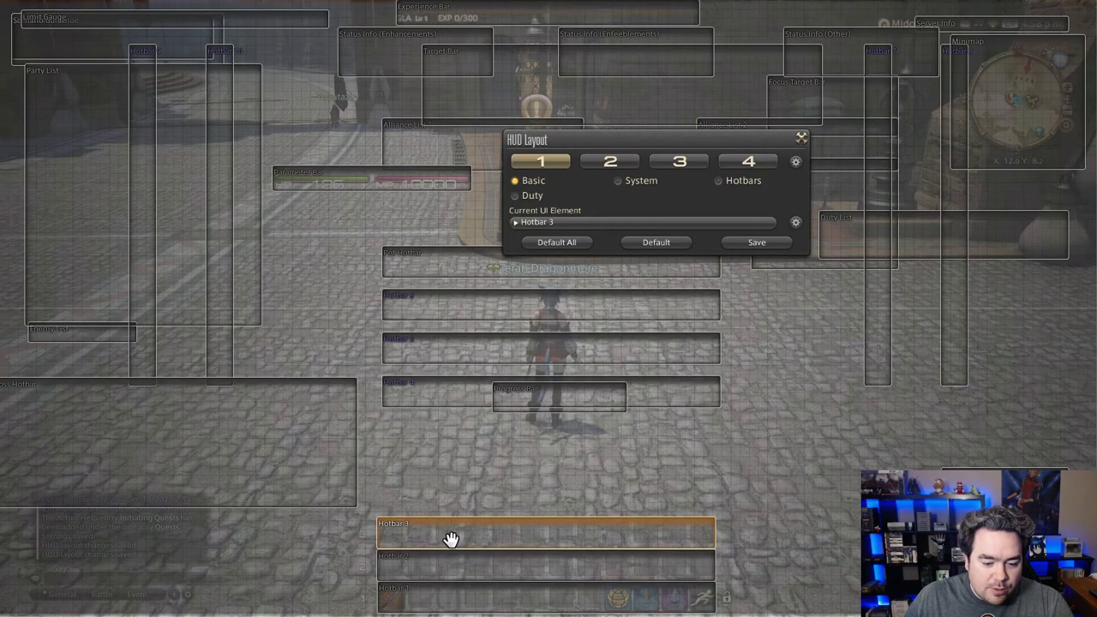
left_click(746, 244)
key("Escape")
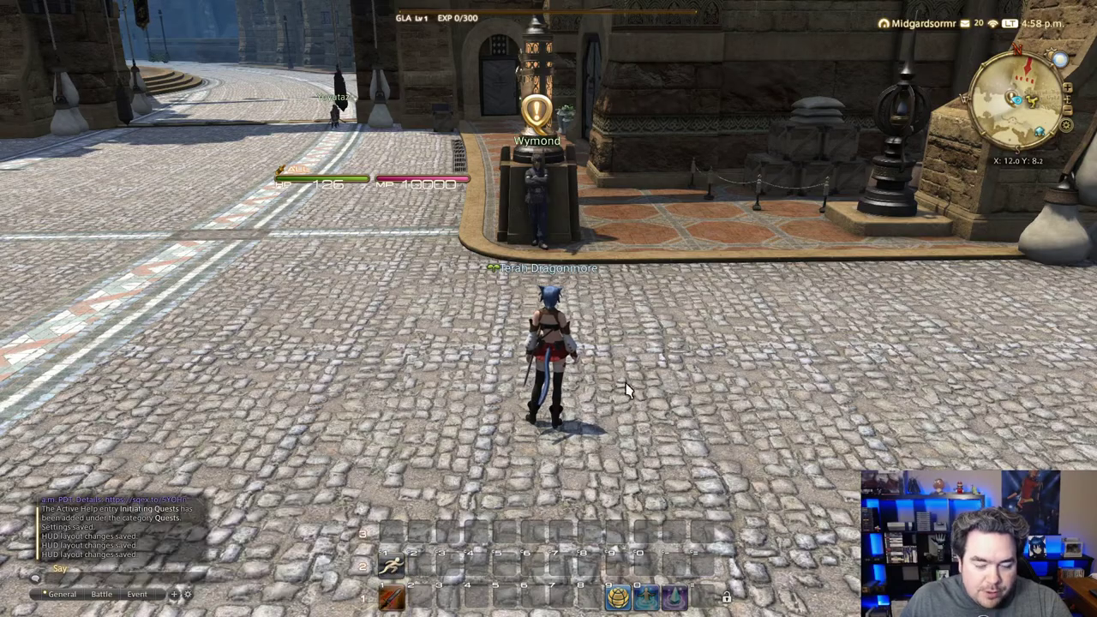
Shift Hotbar 2 a few pixels in the HUD layout editor and save the layout.
key("Escape")
left_click(485, 320)
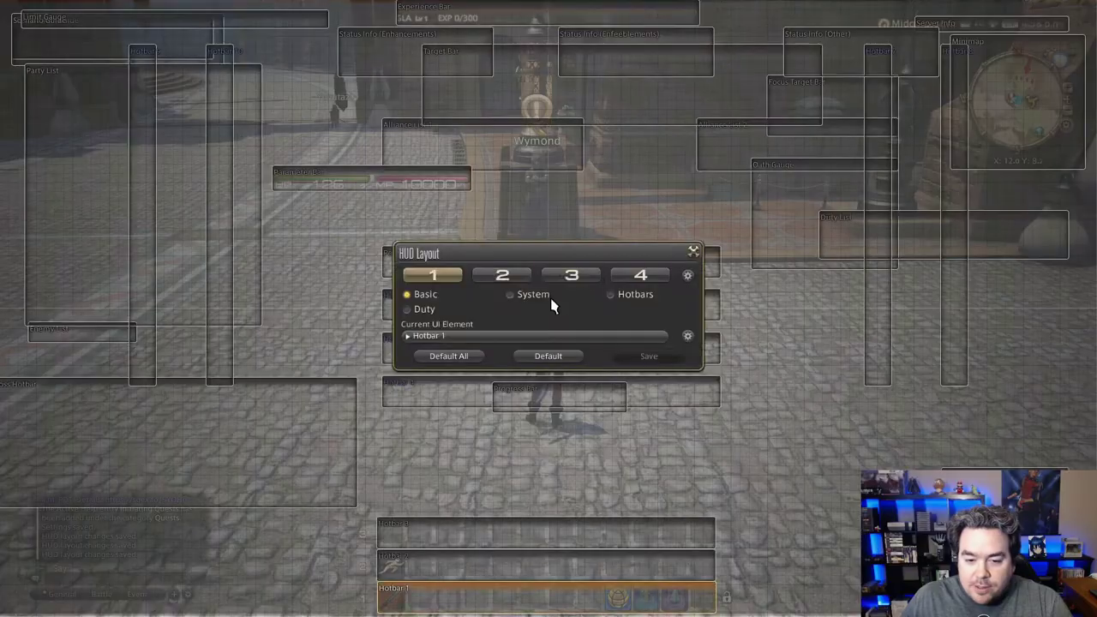
left_click(454, 570)
left_click_drag(454, 570, 465, 543)
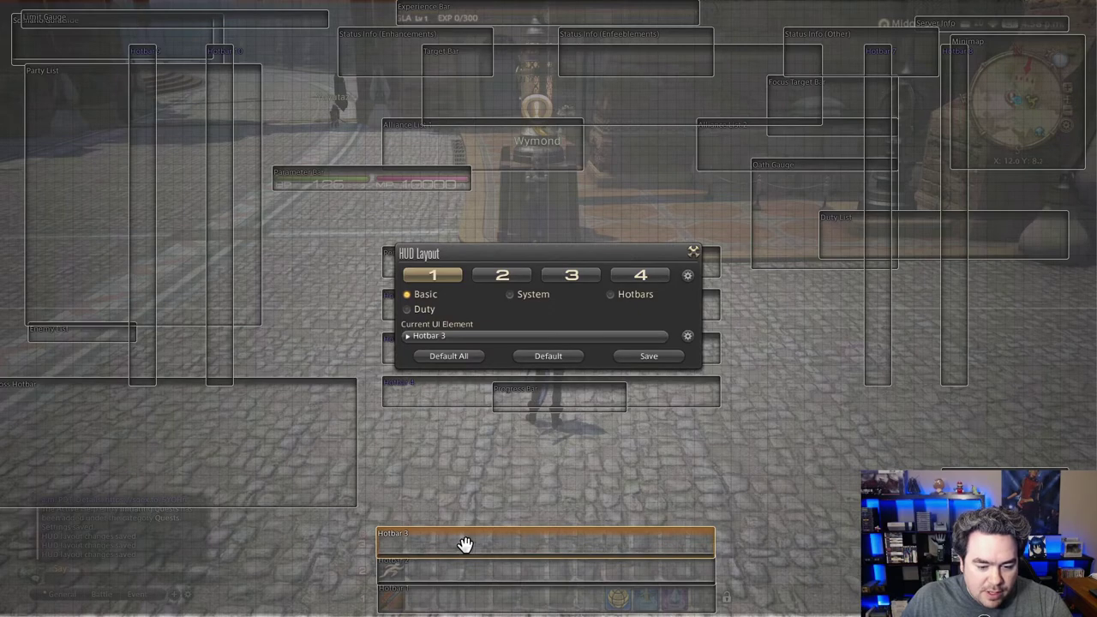
left_click(638, 360)
key("Escape")
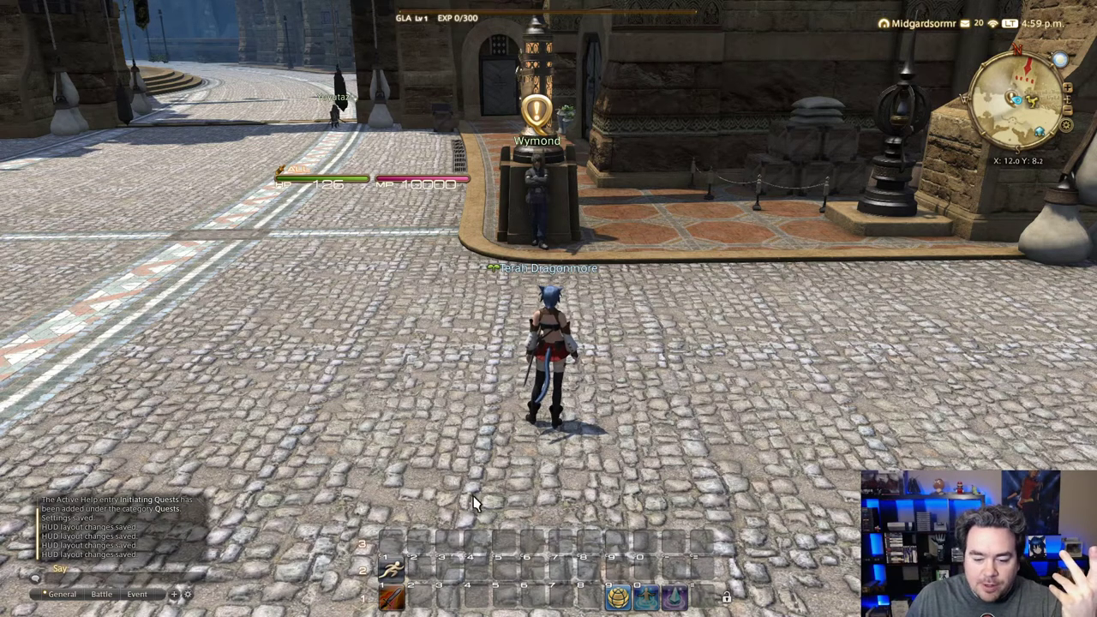
Decline the Playguide browser prompt and drag the Playguide icon off the bottom hotbar.
left_click(618, 598)
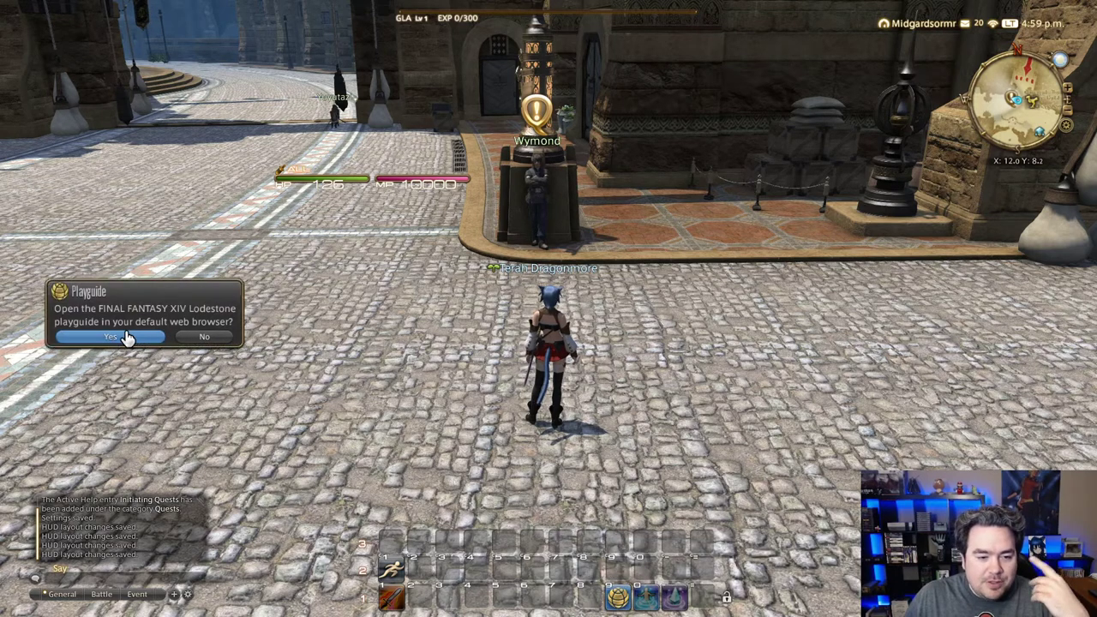
left_click(200, 337)
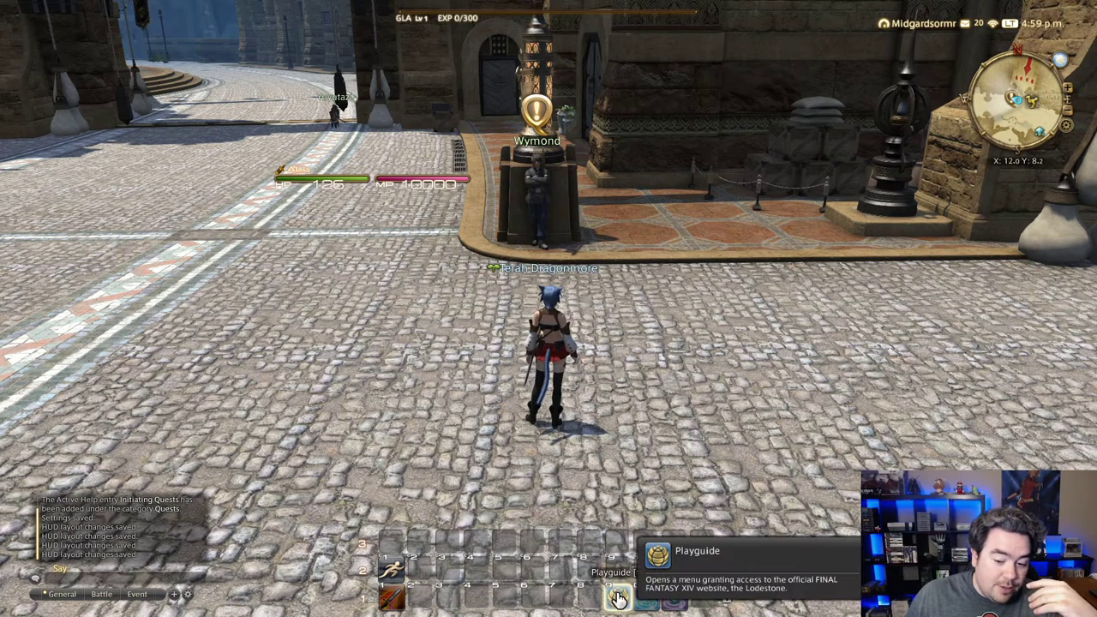
left_click_drag(617, 597, 725, 294)
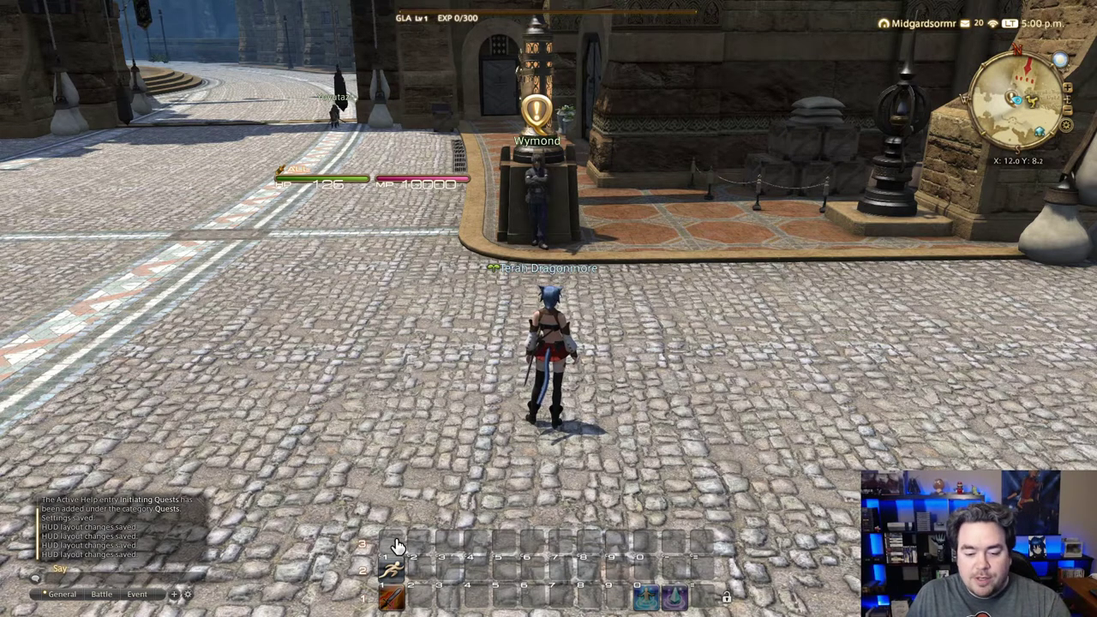
In Keybind's Hotbar list, bind Hotbar 3 slot 1 to the apostrophe key.
key("Escape")
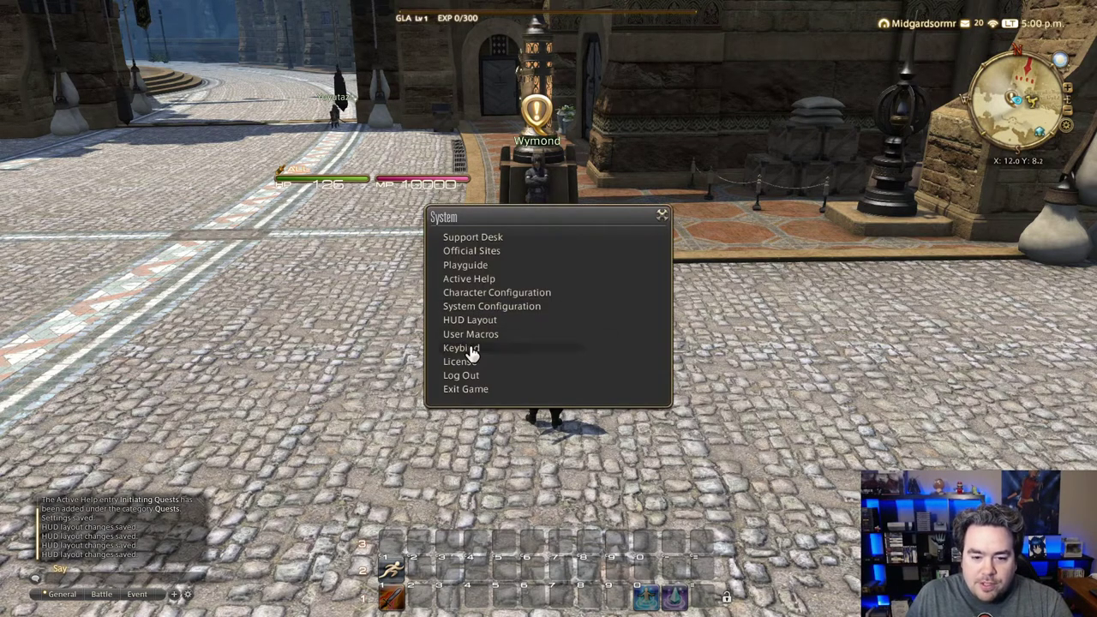
left_click(477, 354)
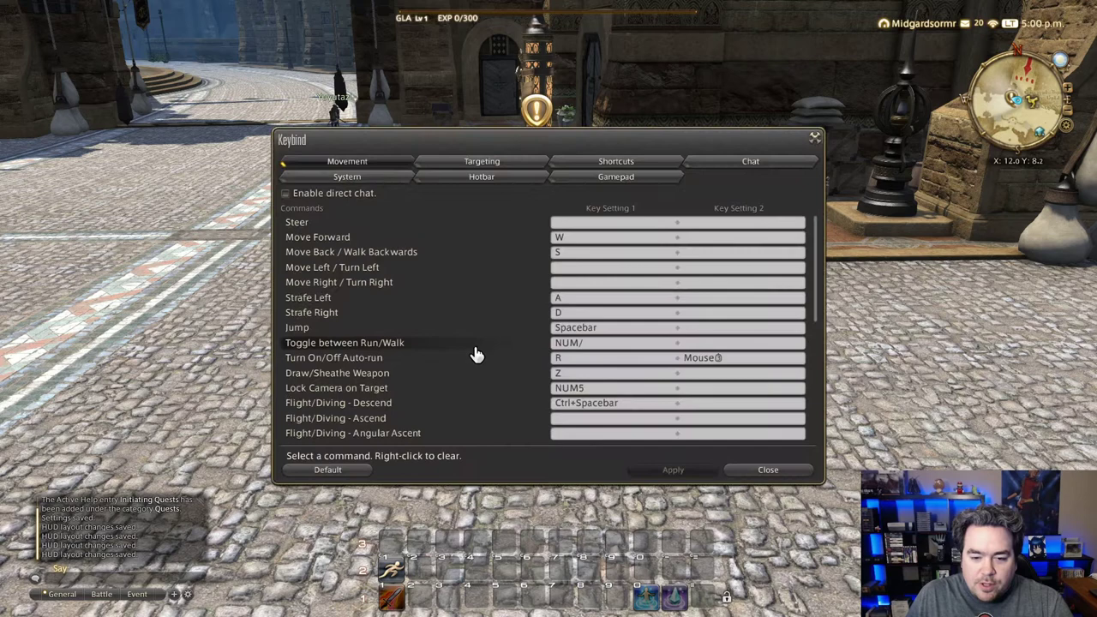
left_click(482, 180)
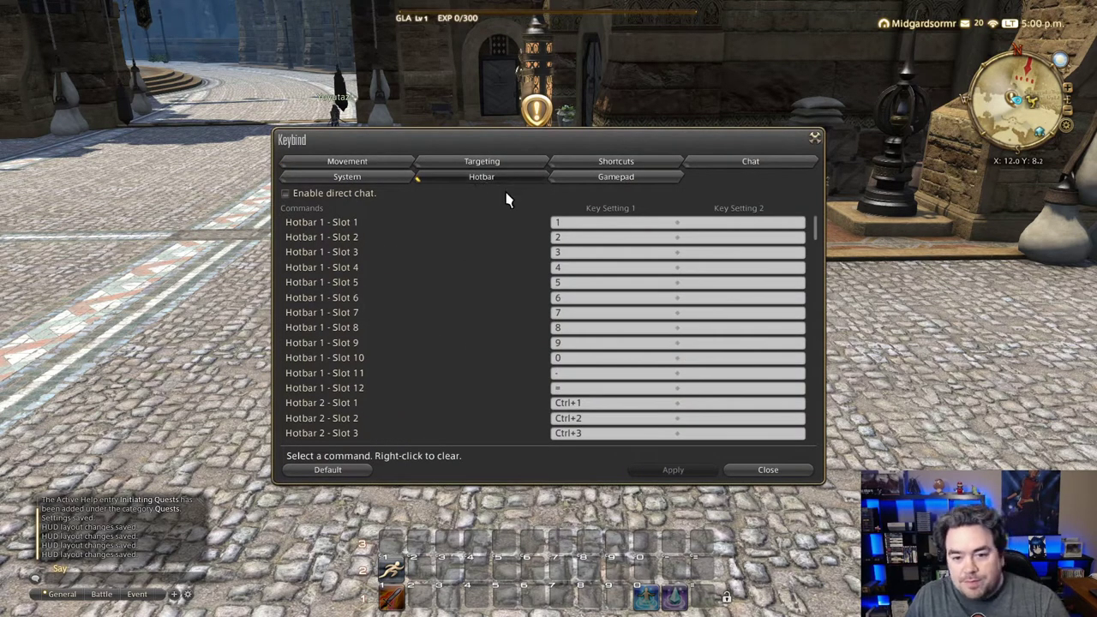
scroll(440, 273, "down", 6)
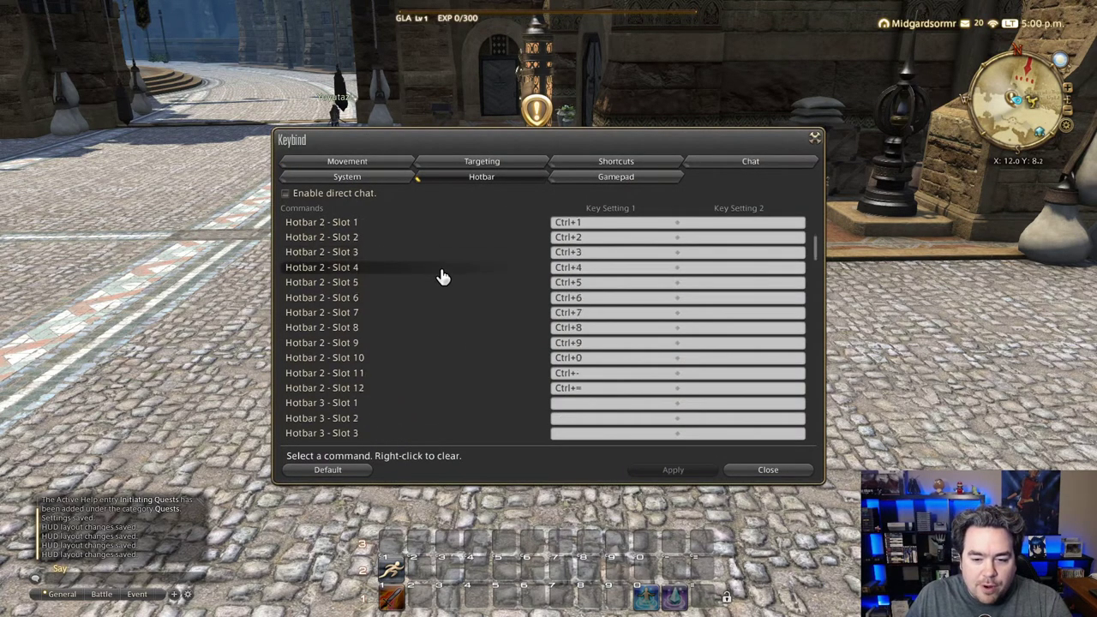
left_click(572, 304)
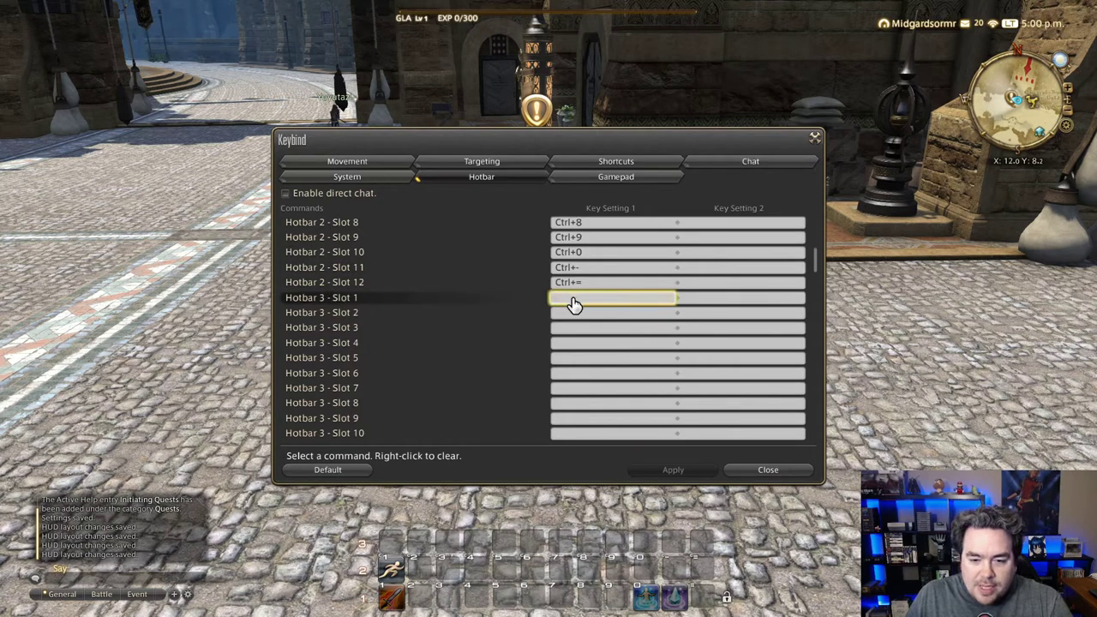
left_click(576, 304)
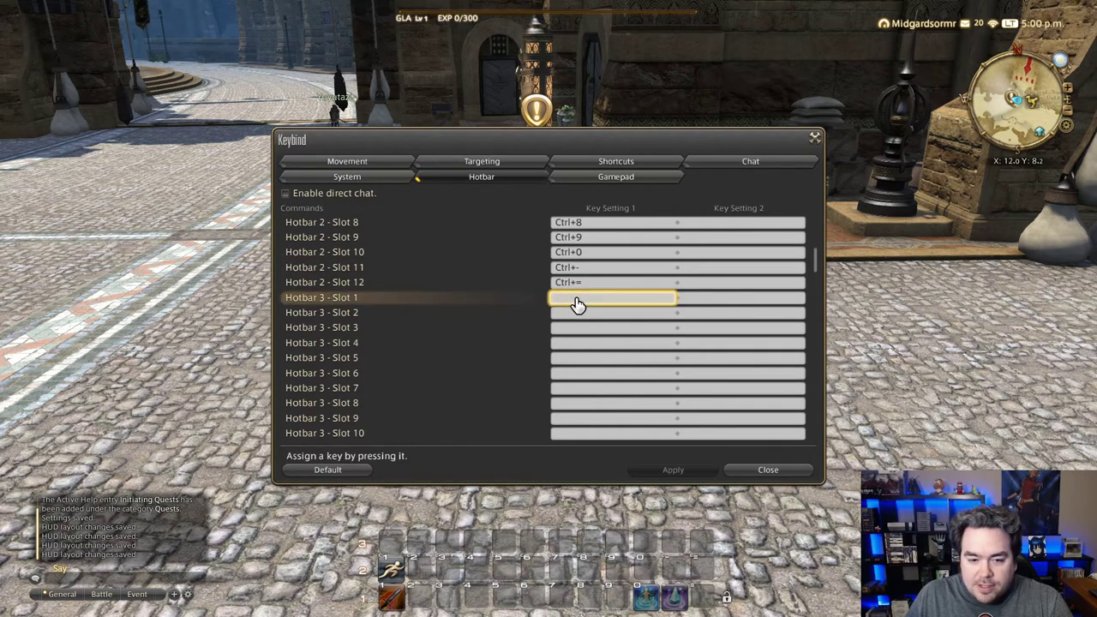
key("apostrophe")
left_click(565, 329)
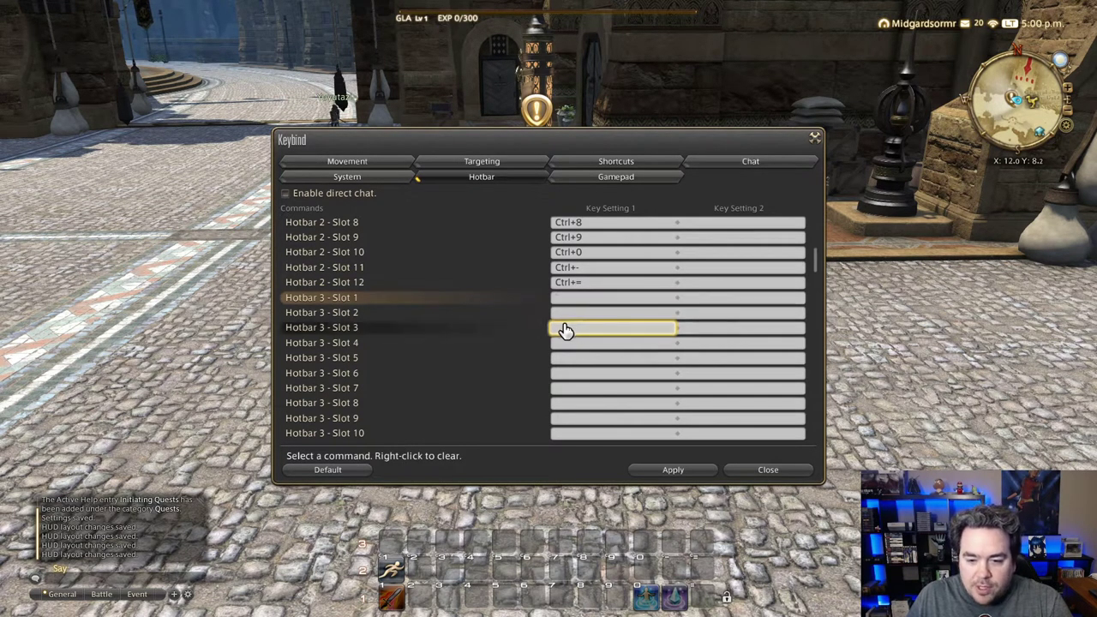
left_click(641, 460)
Bind Hotbar 3 slots 2–4 to Q, E and F, taking F from Face Target.
left_click(600, 313)
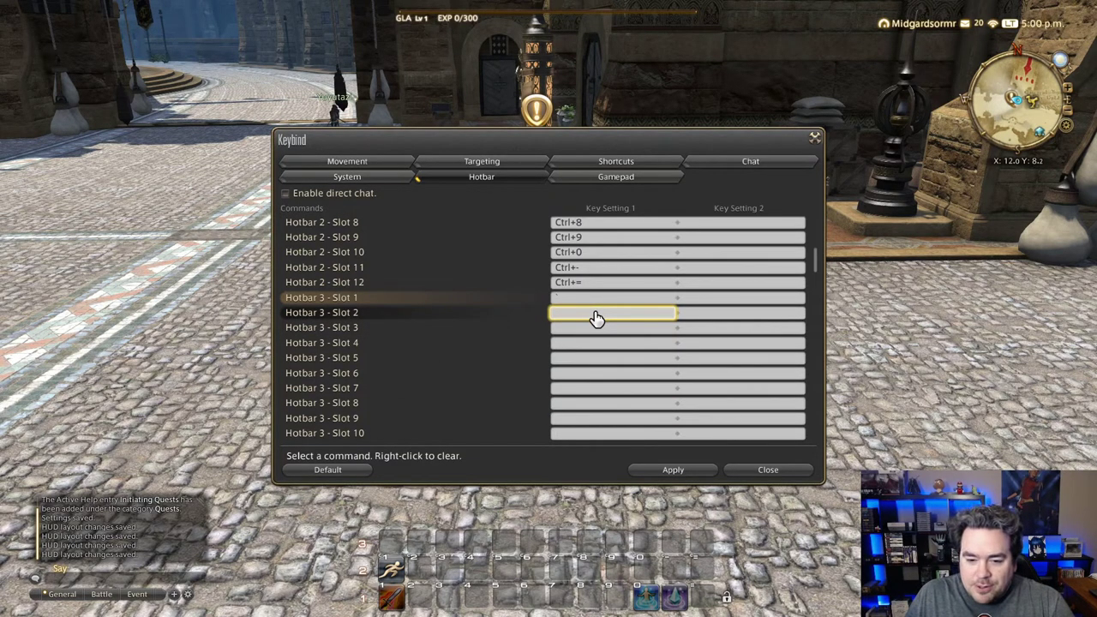
left_click(597, 318)
key("q")
left_click(593, 333)
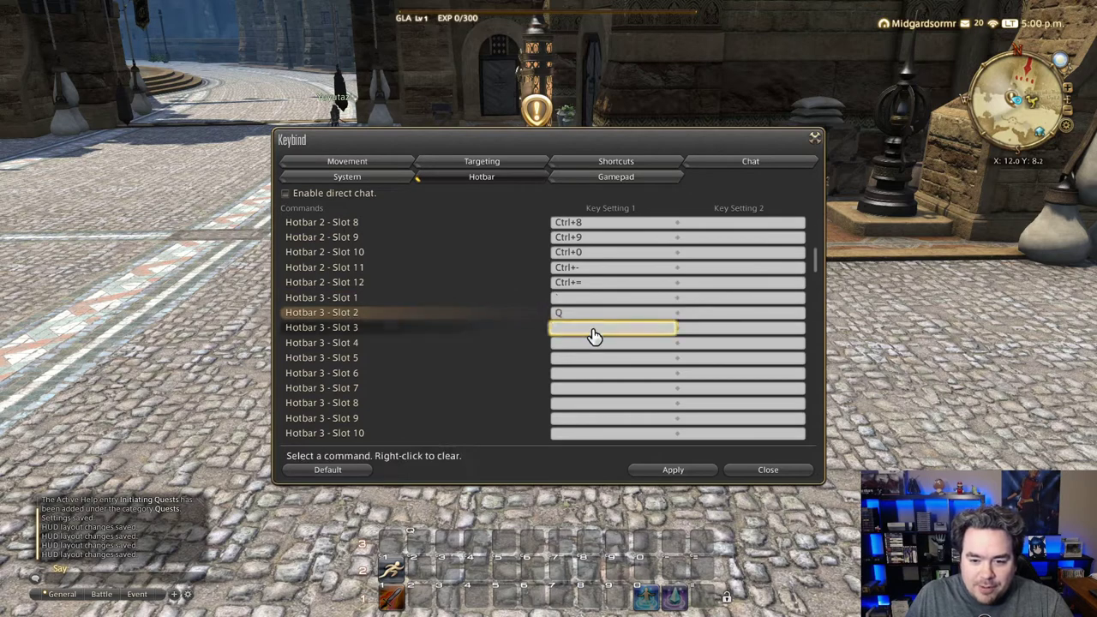
key("e")
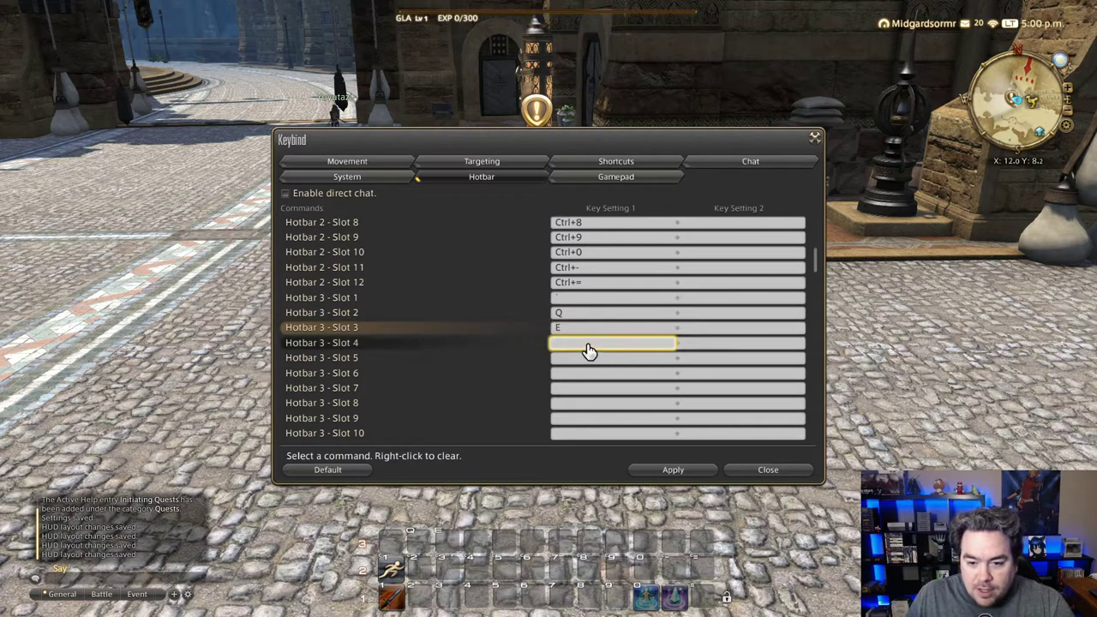
left_click(588, 348)
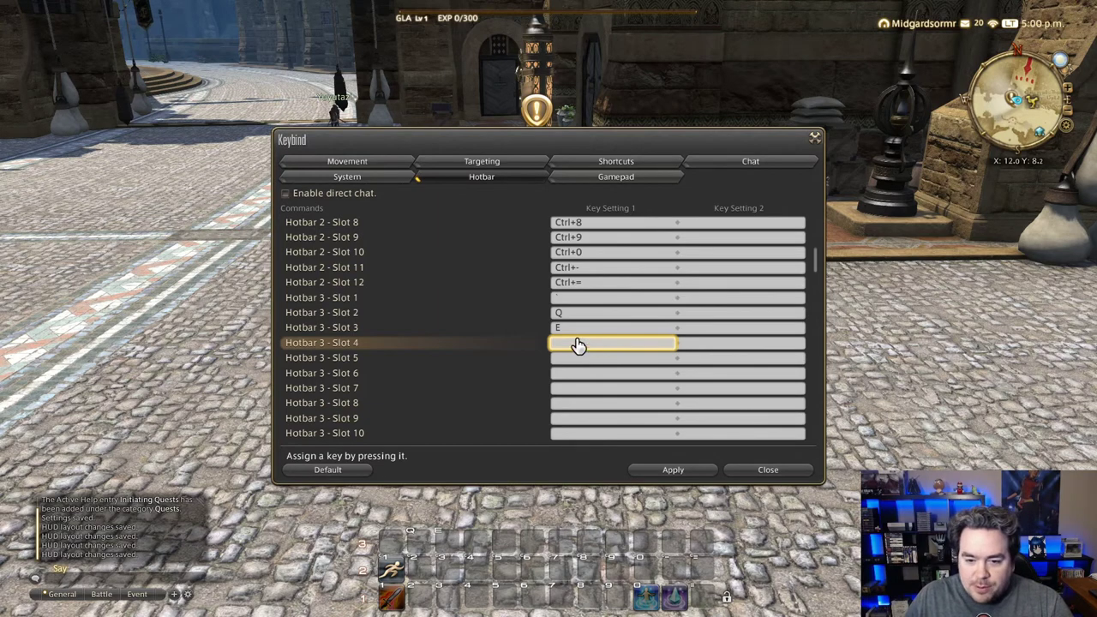
key("f")
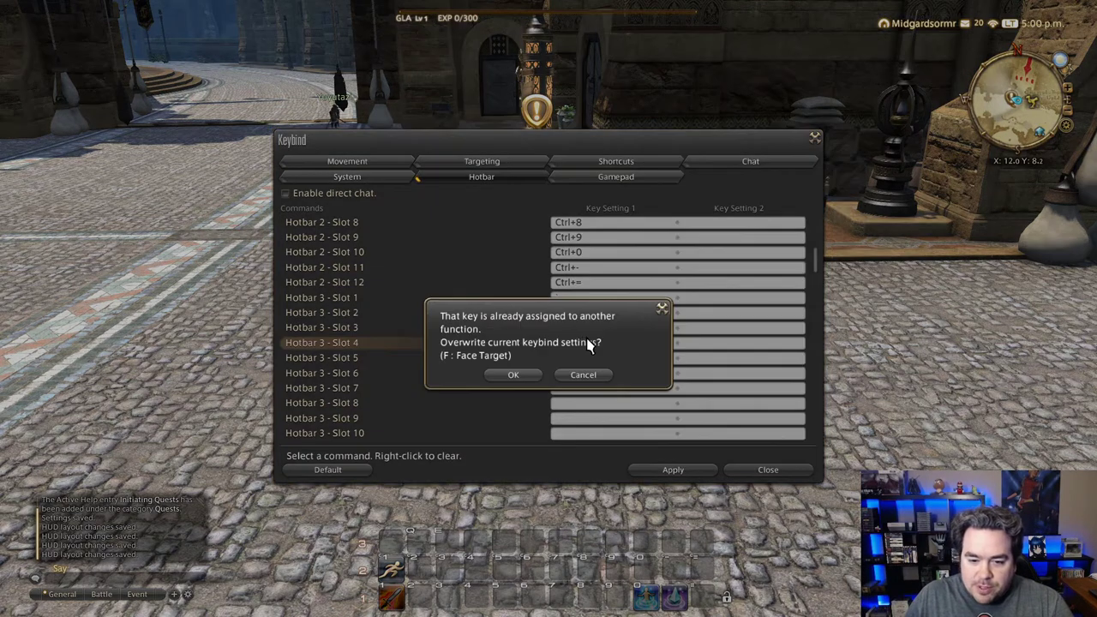
left_click(516, 375)
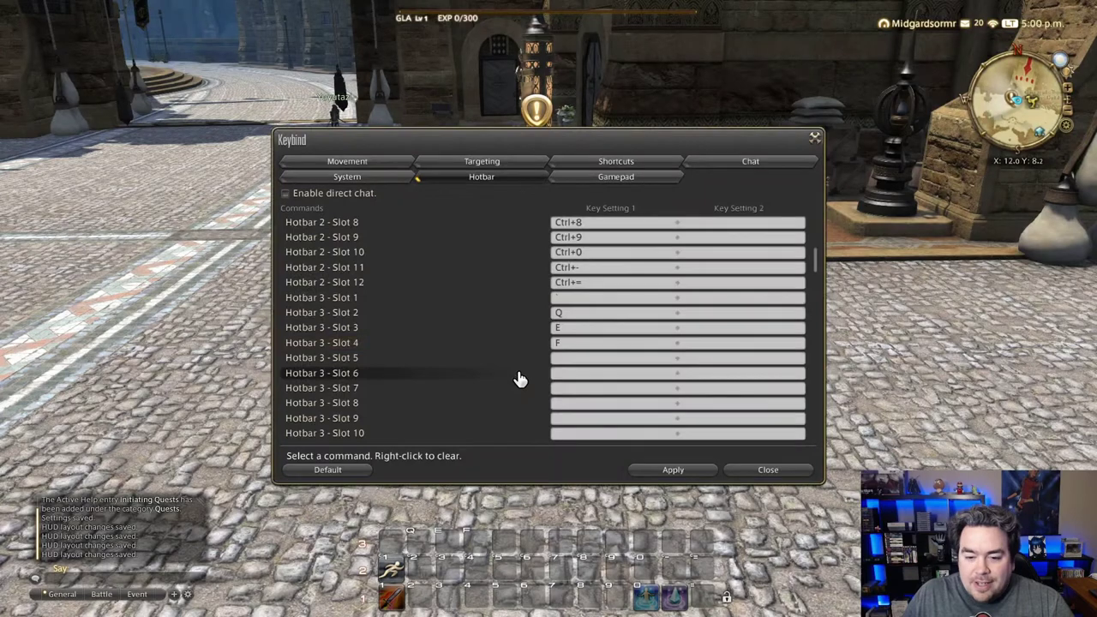
Bind slots 5 and 6 to V and X, overwriting Flip Camera and Target Filters.
left_click(567, 365)
key("v")
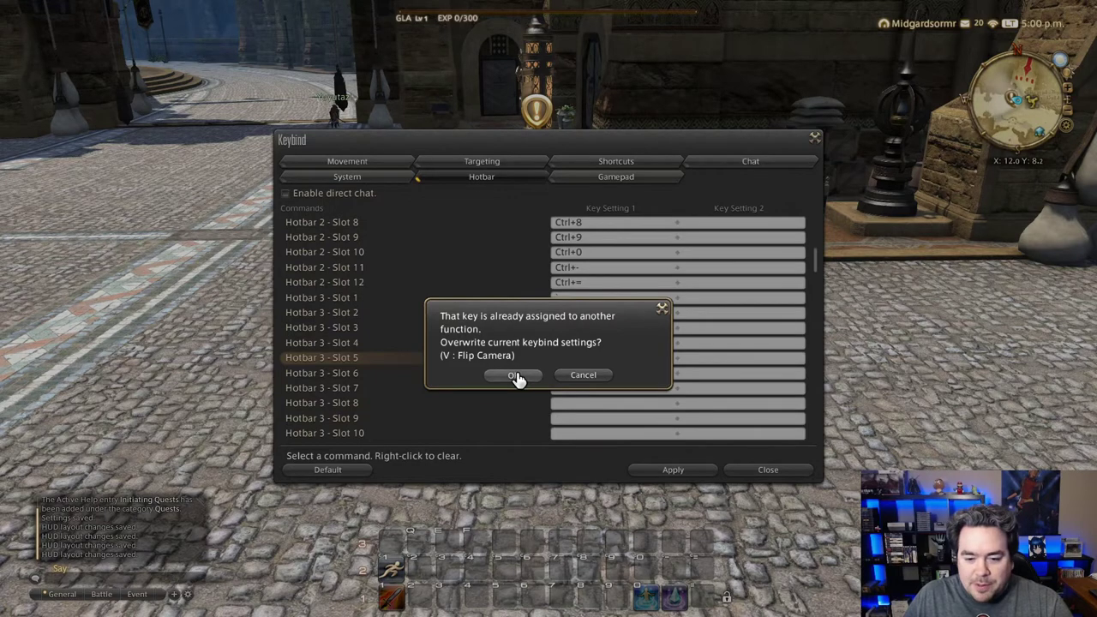
left_click(514, 377)
left_click(573, 380)
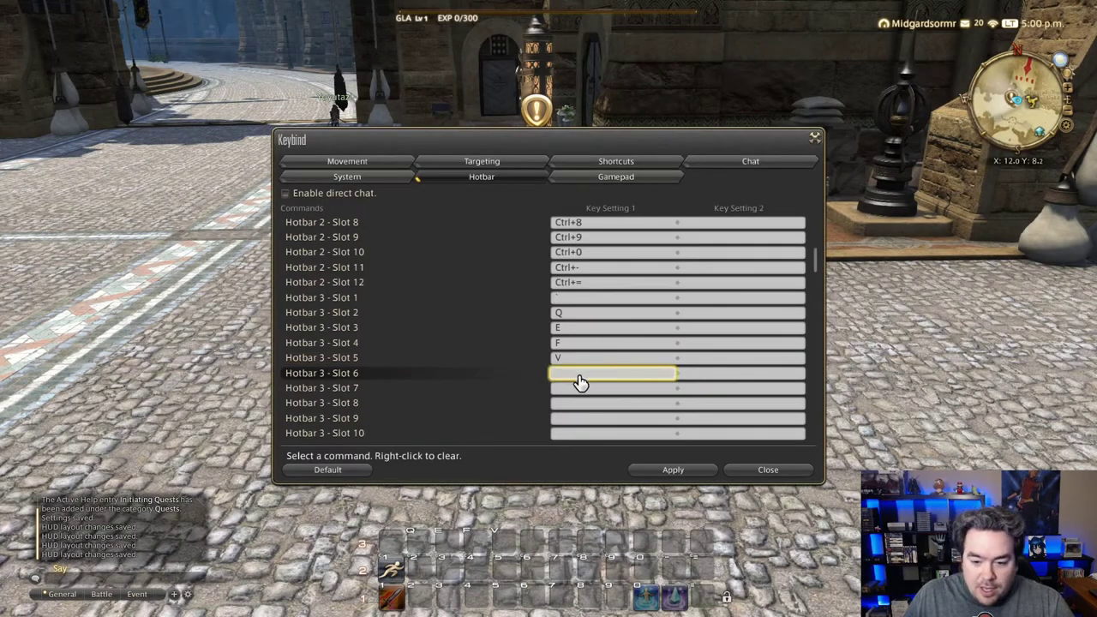
key("x")
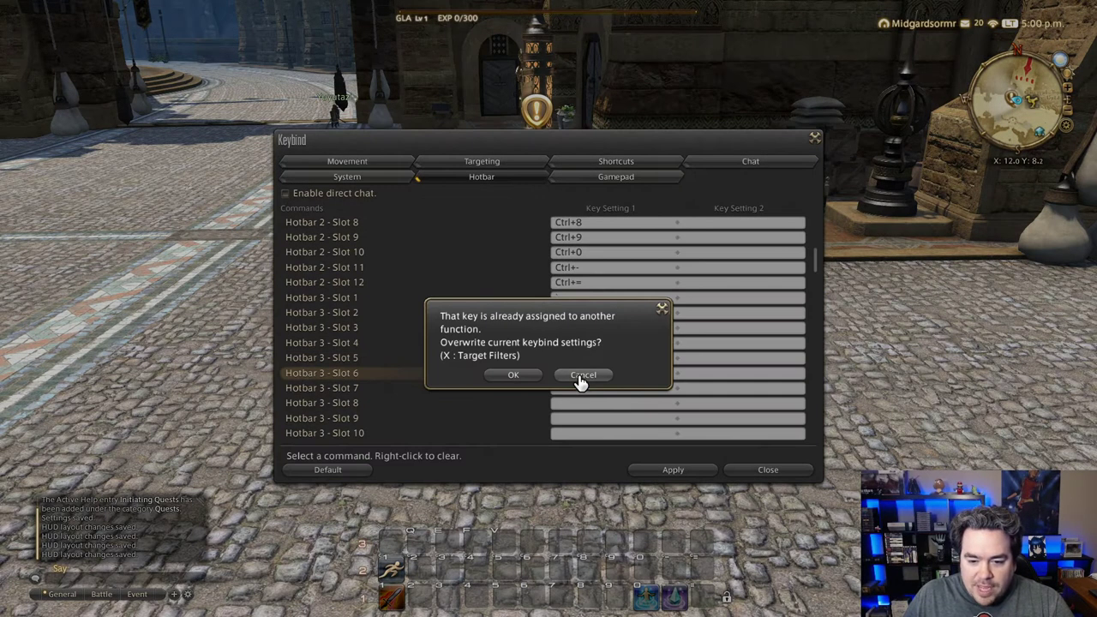
left_click(512, 380)
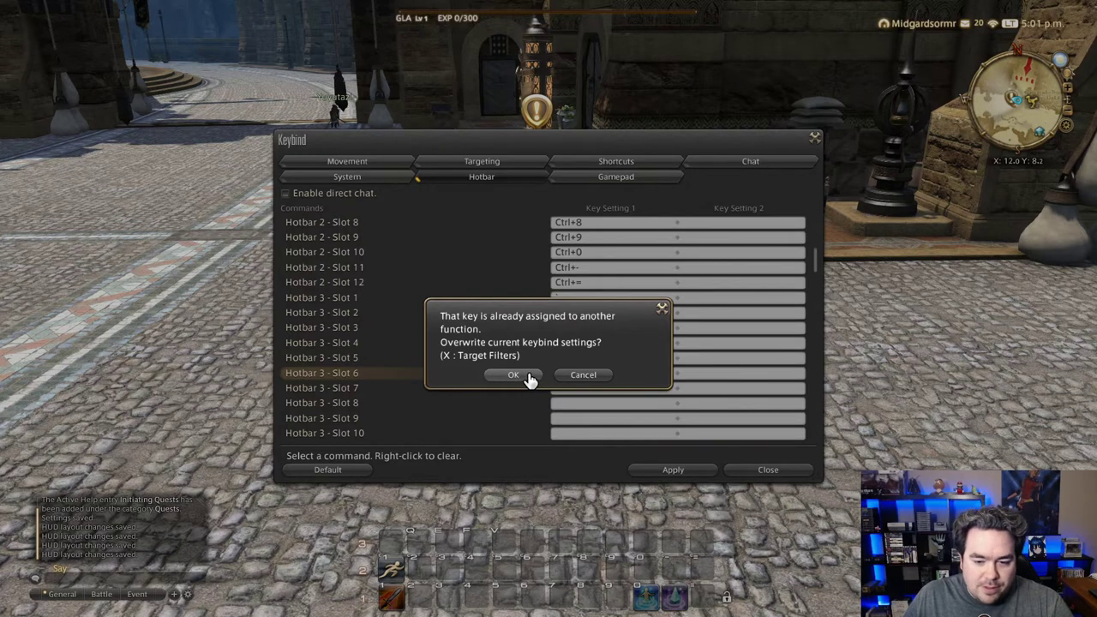
left_click(517, 378)
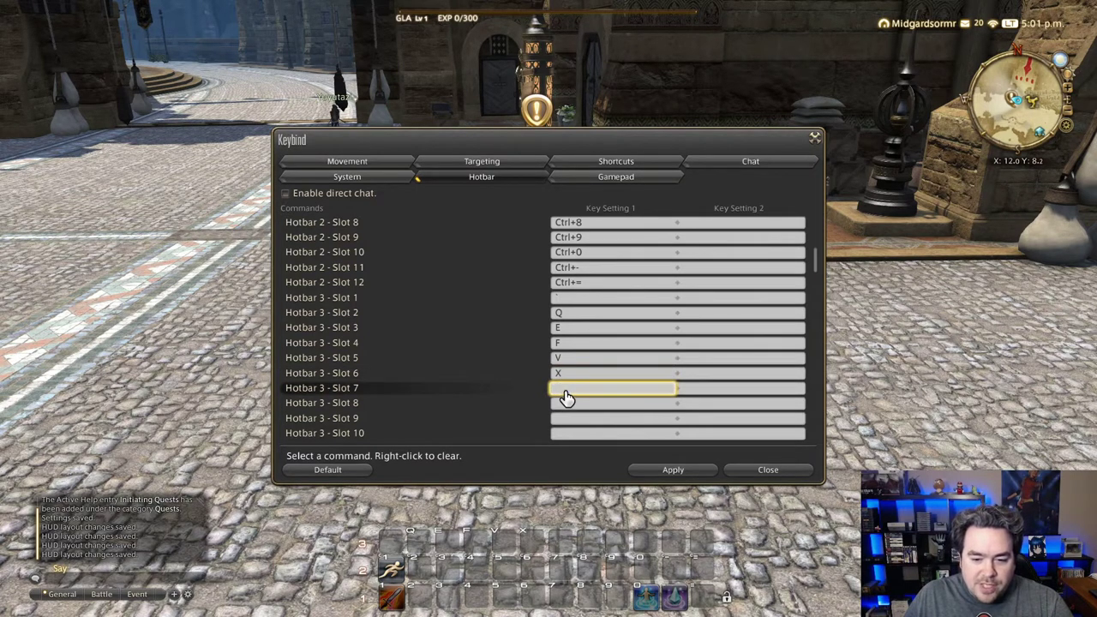
Apply and close the keybinds, walk around briefly, and reopen the System menu.
left_click(691, 471)
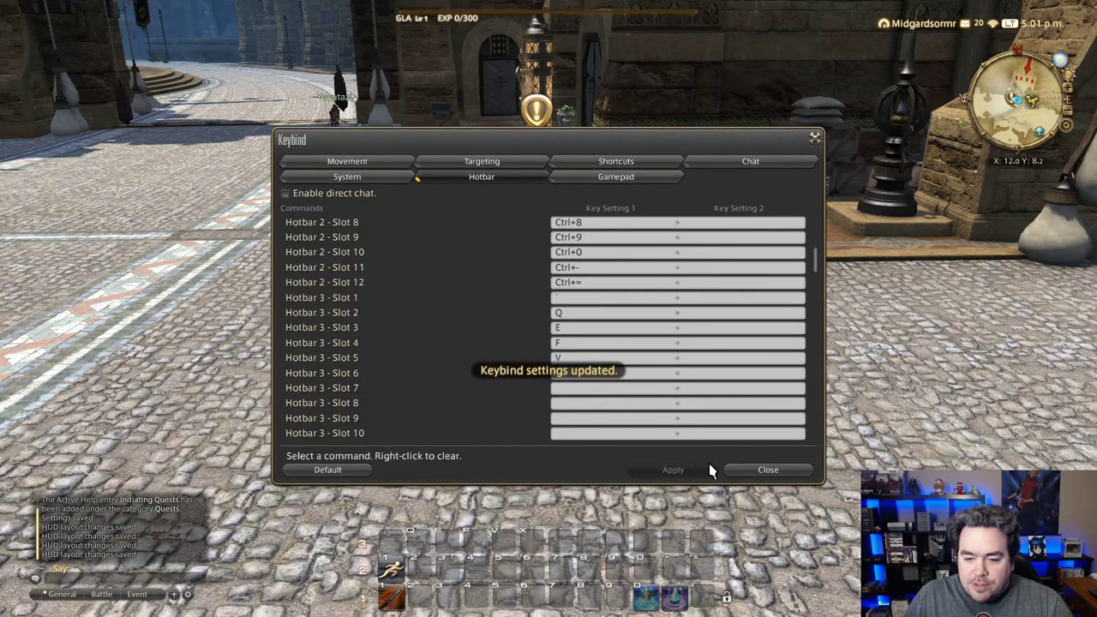
left_click(758, 471)
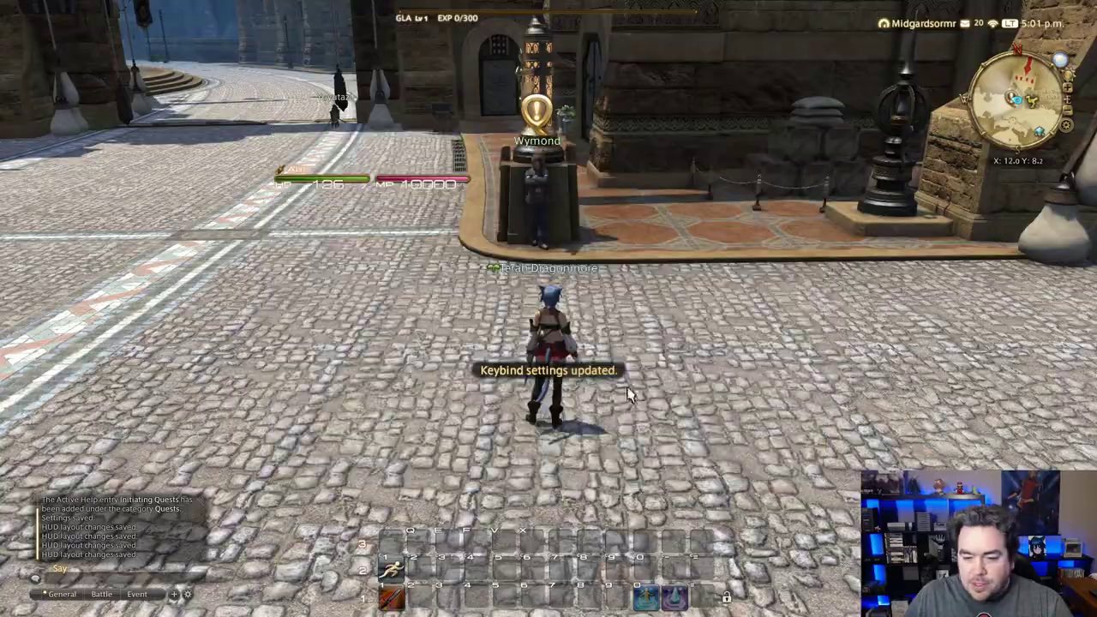
key("w")
key("a")
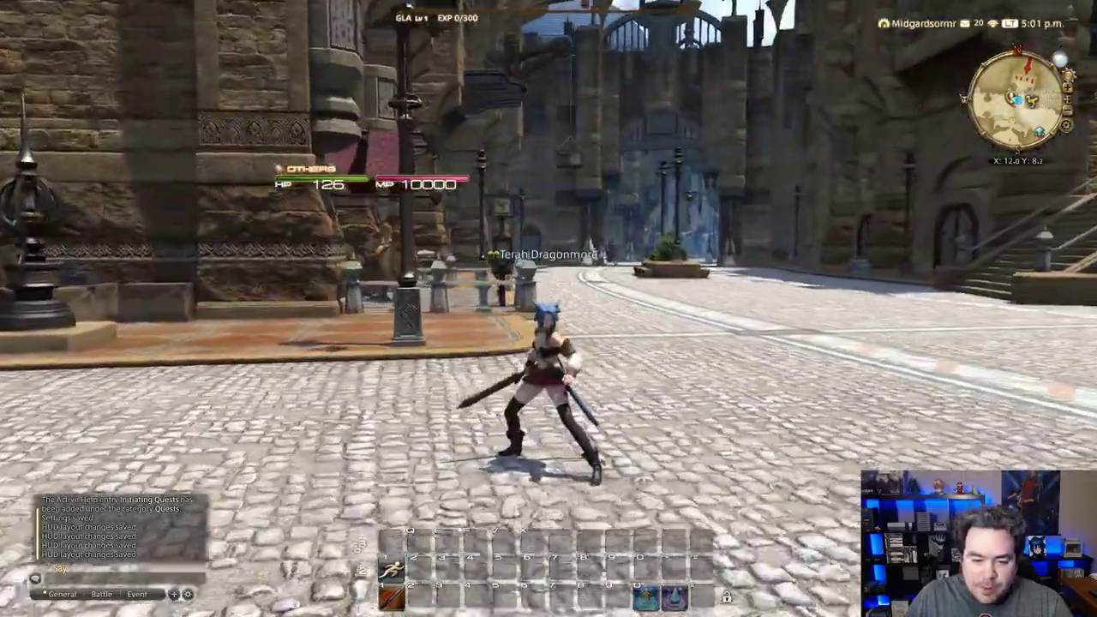
key("a")
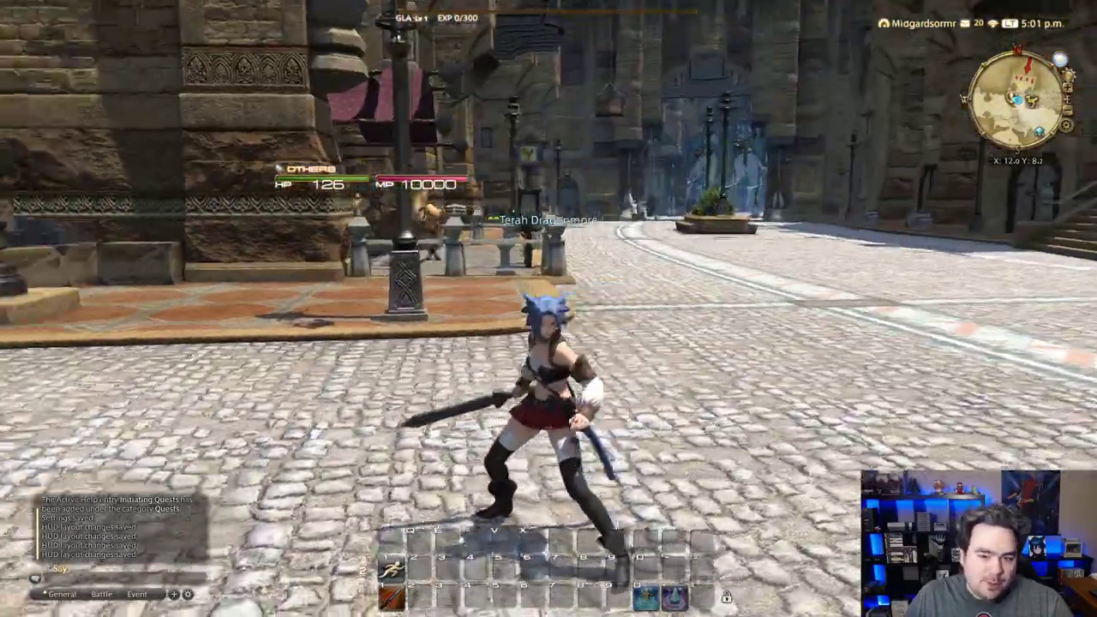
key("w")
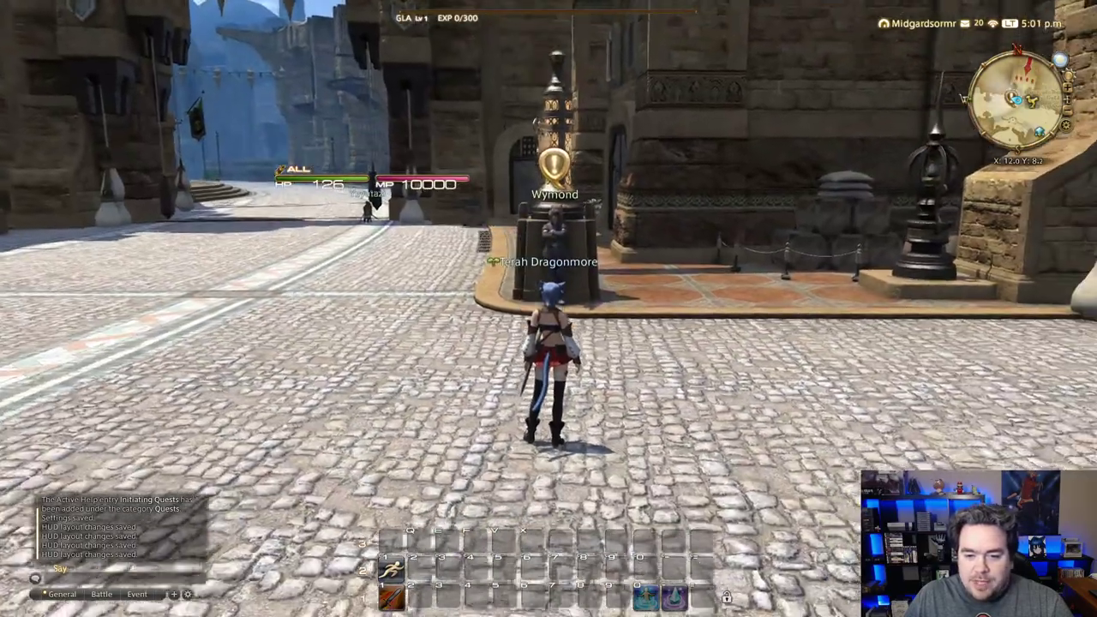
key("Escape")
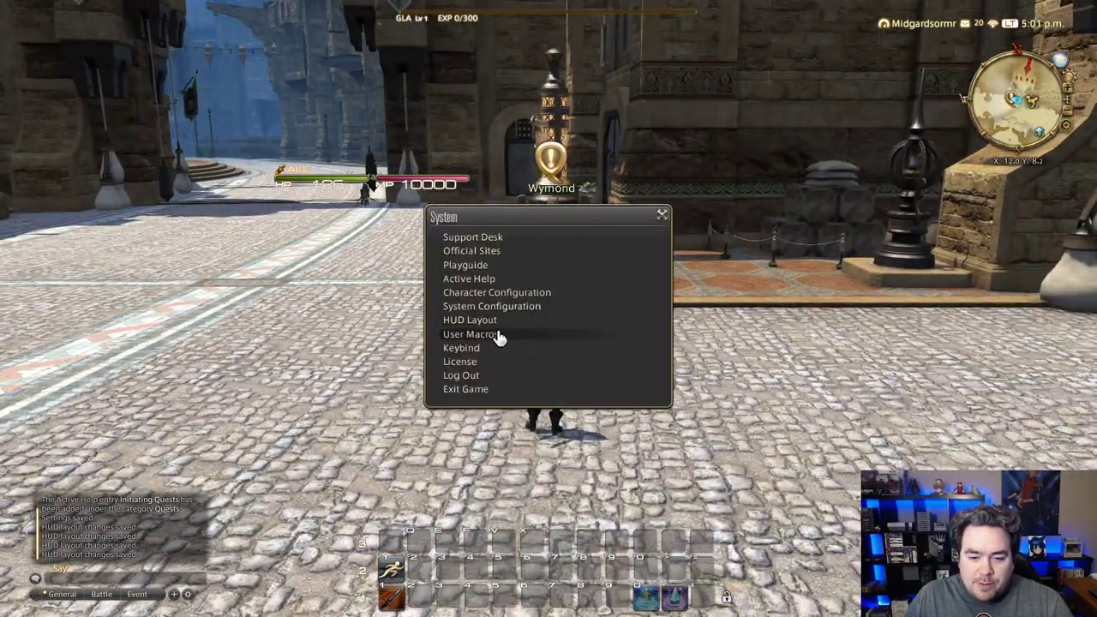
In the HUD editor, move the Parameter Bar to top centre and nudge the Main Menu right.
left_click(482, 321)
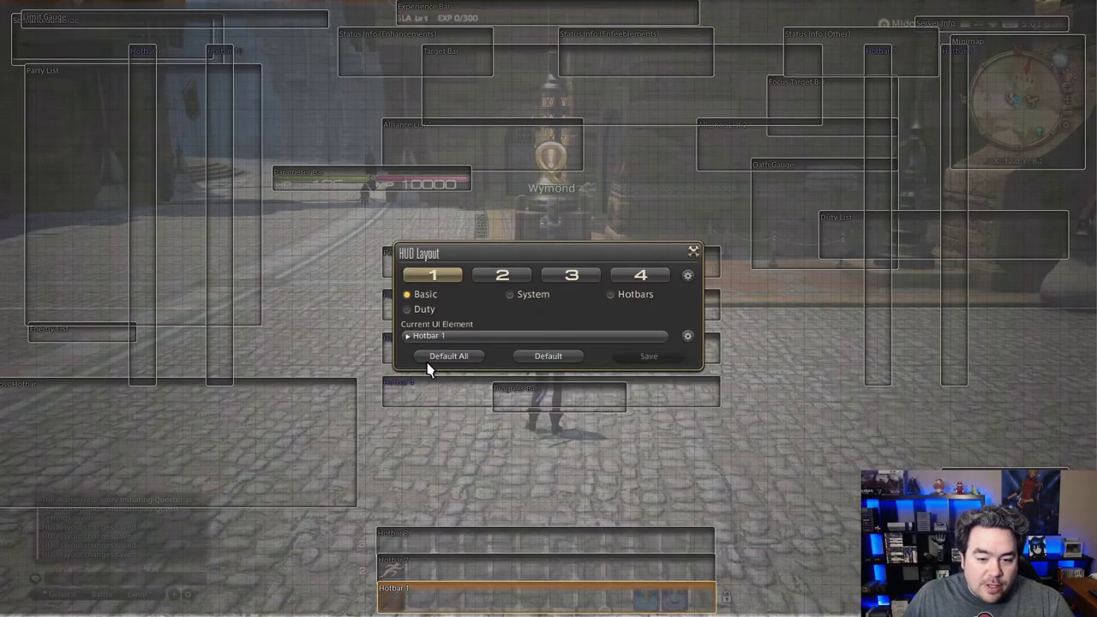
left_click_drag(342, 185, 495, 40)
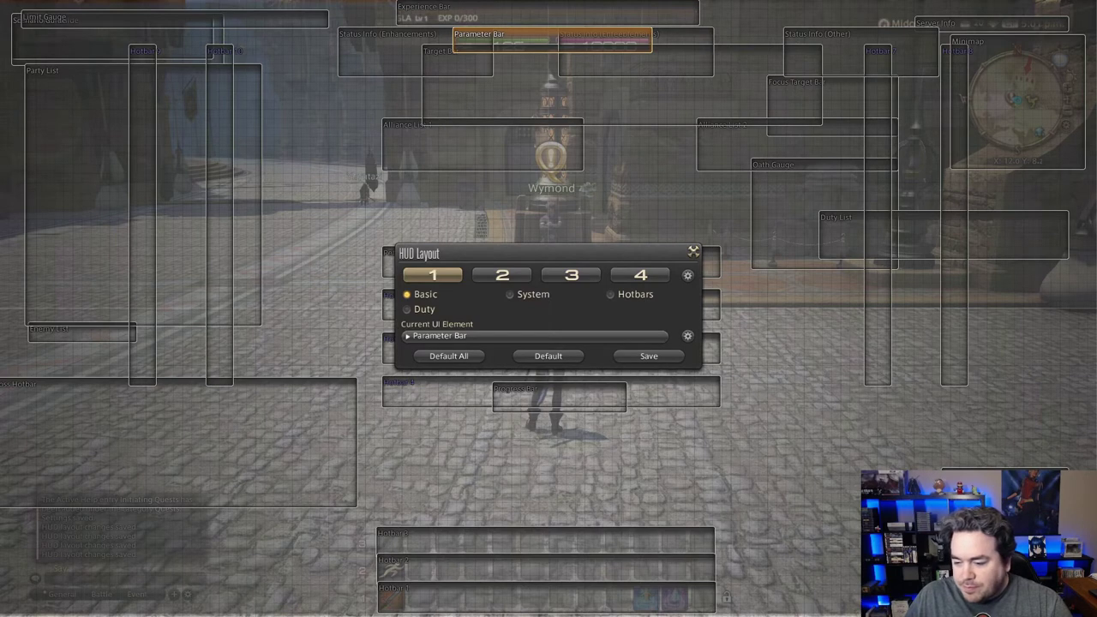
left_click(853, 582)
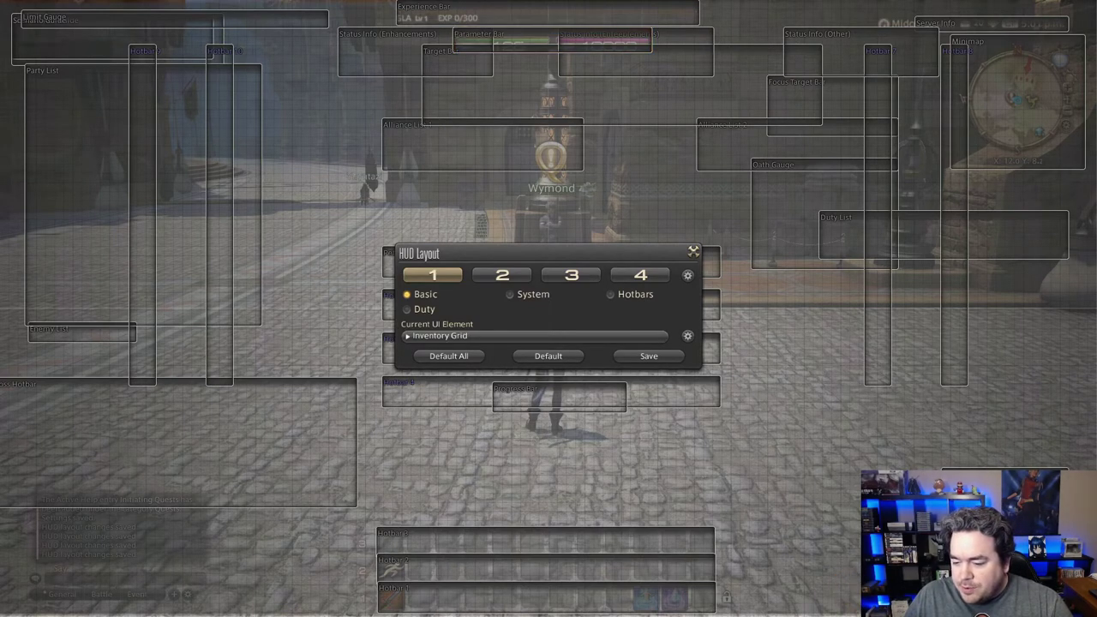
left_click(257, 597)
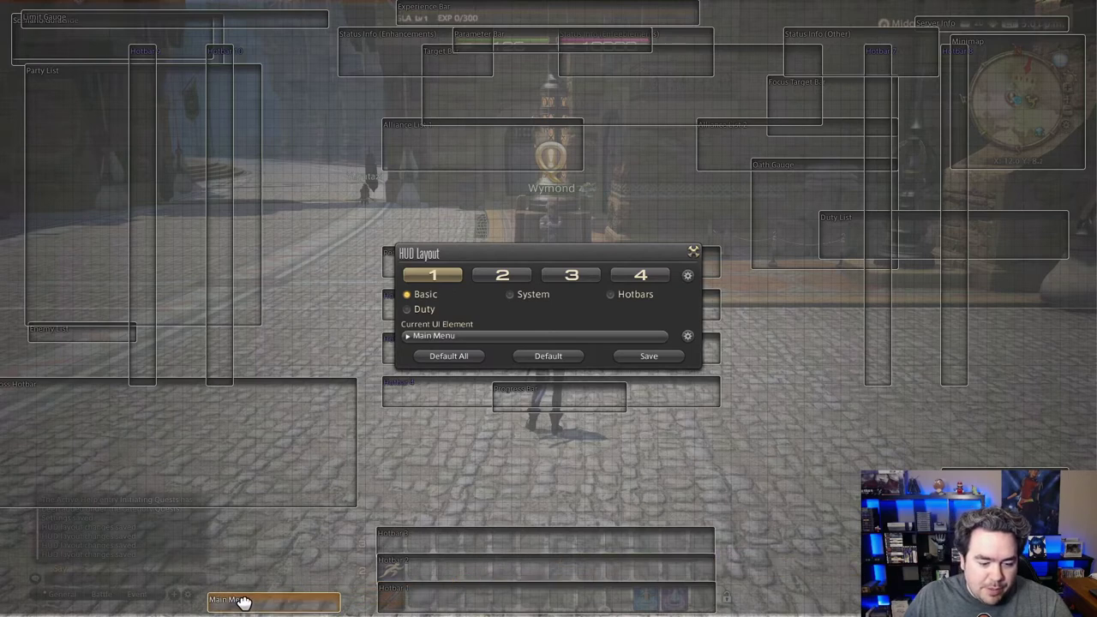
left_click_drag(268, 602, 269, 602)
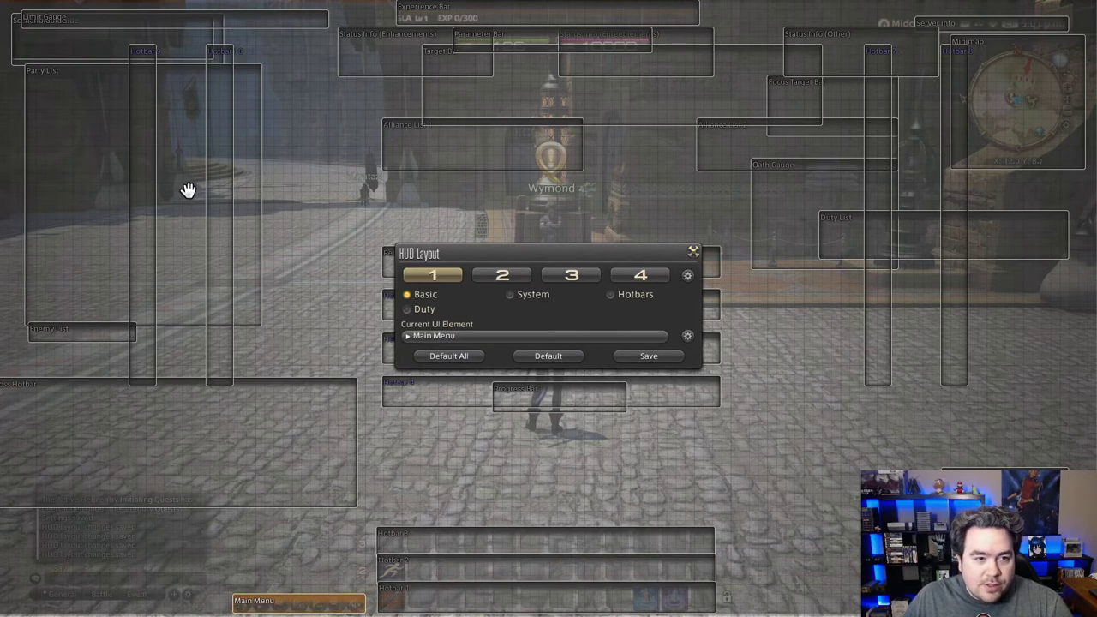
left_click_drag(460, 255, 666, 262)
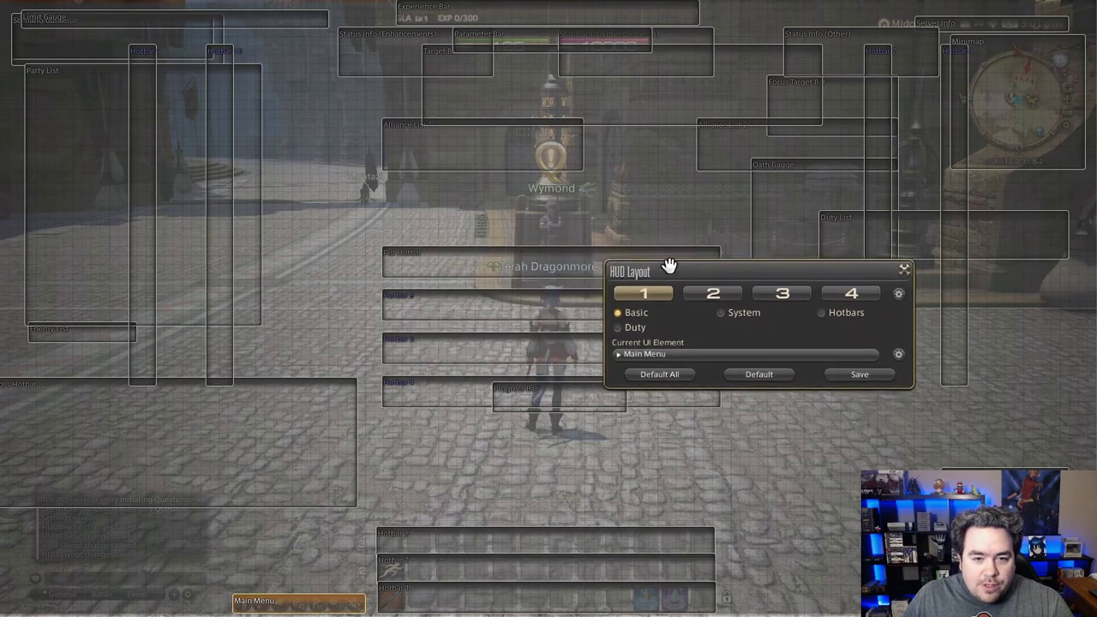
Shift Alliance List 1, Limit Gauge and Party List left, then drop Alliance List 2 below Alliance List 1.
left_click(383, 148)
left_click_drag(383, 149, 346, 169)
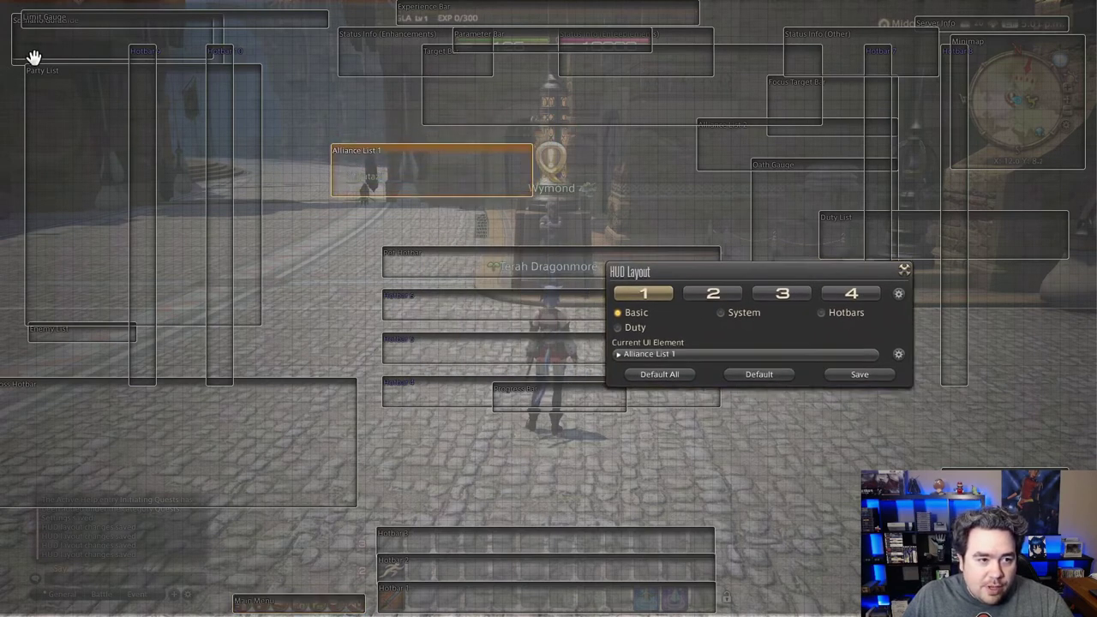
left_click_drag(52, 18, 49, 7)
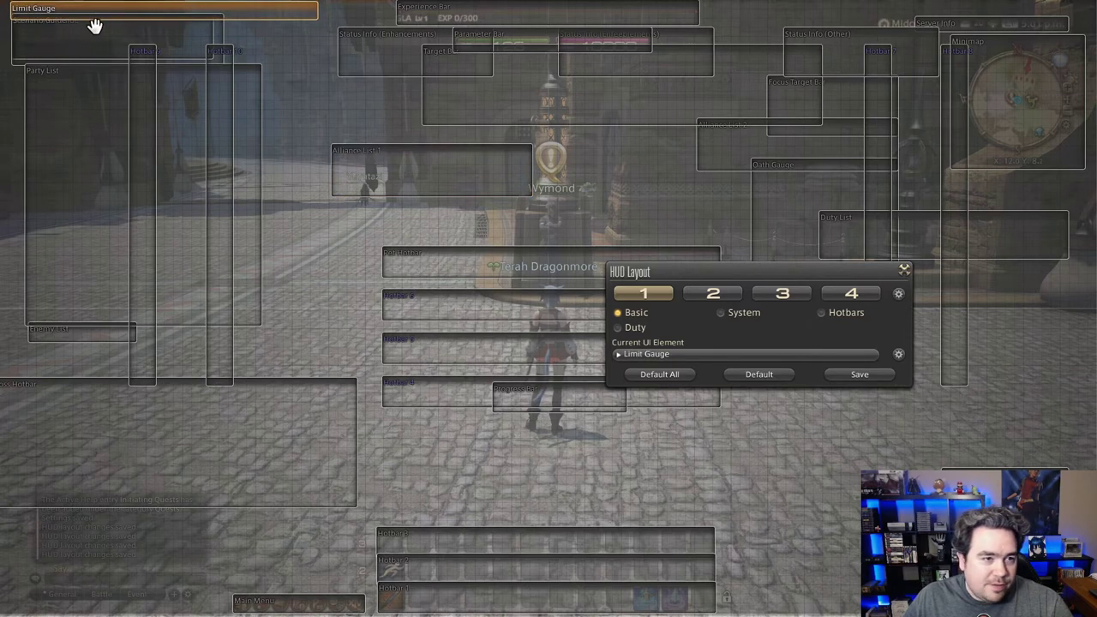
left_click(70, 39)
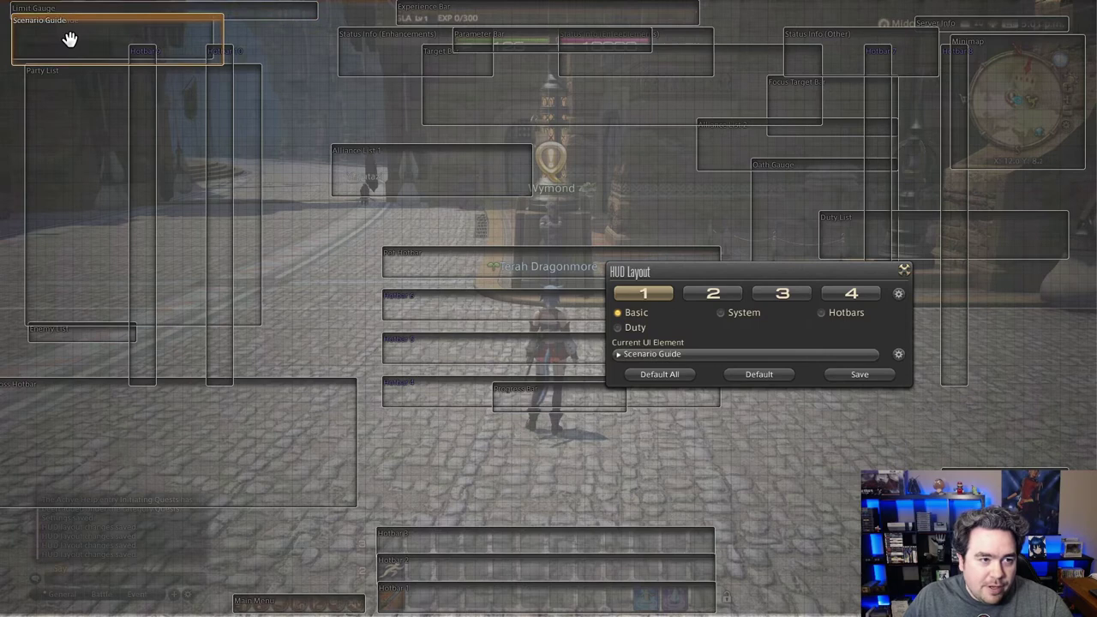
left_click(68, 92)
mouse_move(71, 89)
left_mouse_down()
mouse_move(46, 78)
mouse_move(71, 79)
left_mouse_up()
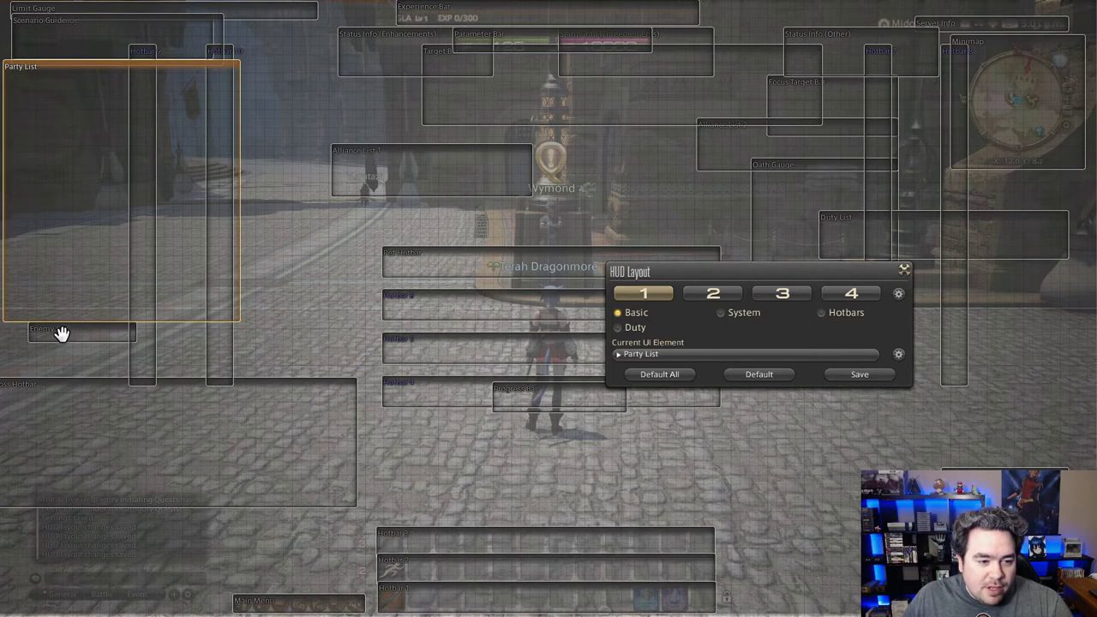
left_click_drag(377, 167, 110, 330)
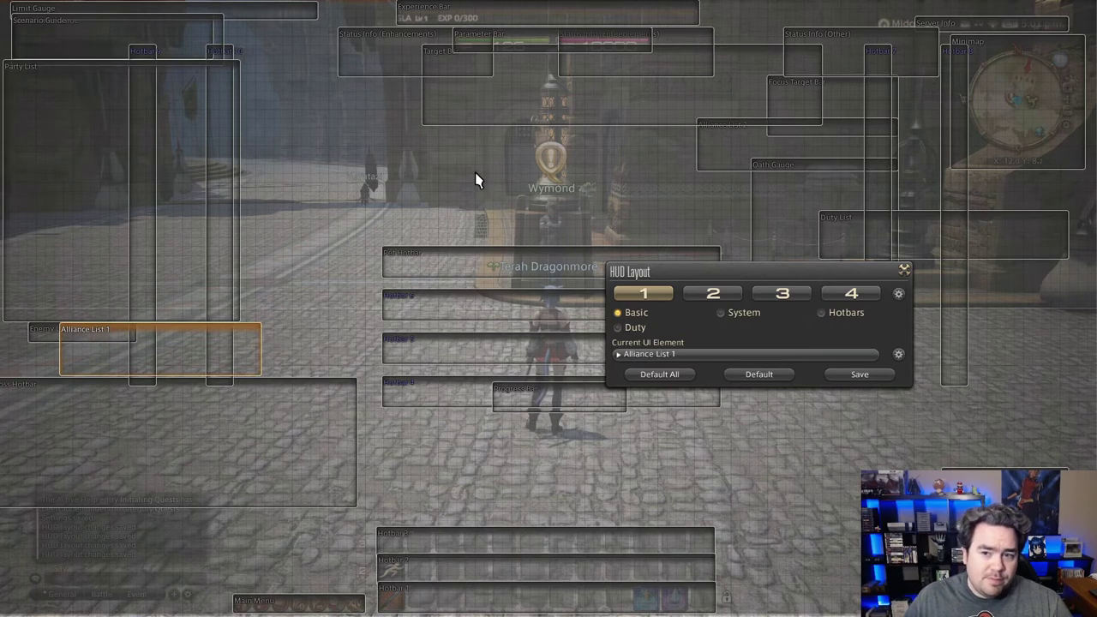
left_click_drag(720, 150, 86, 399)
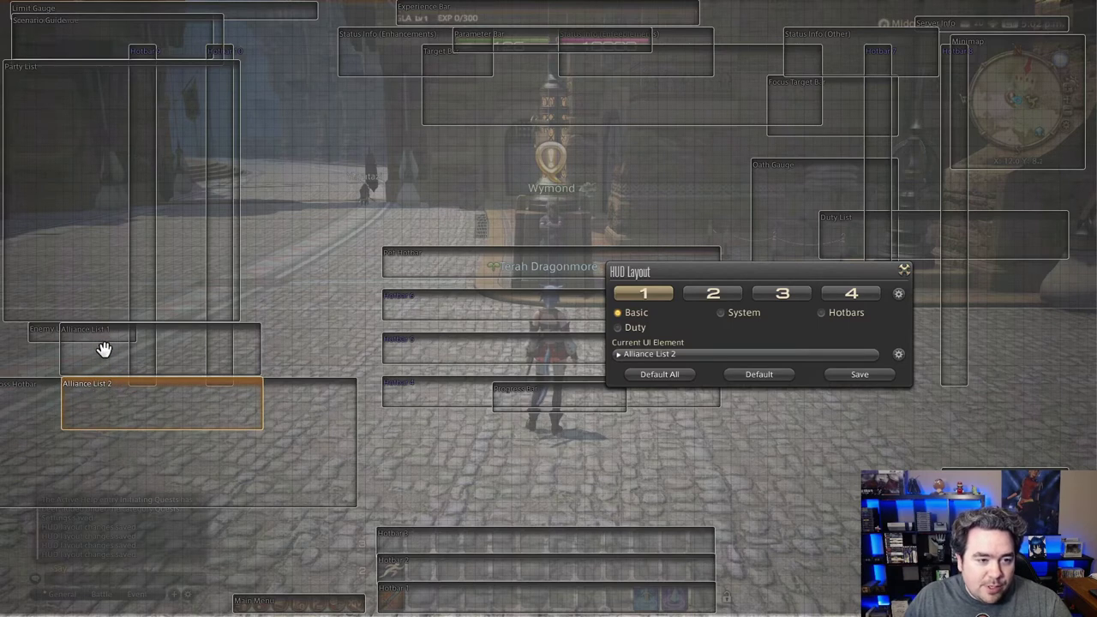
Move the Enemy List toward the chat area, lower the Pet Hotbar, shift the Duty List up-right, and push Server Info to the top edge.
left_click(41, 335)
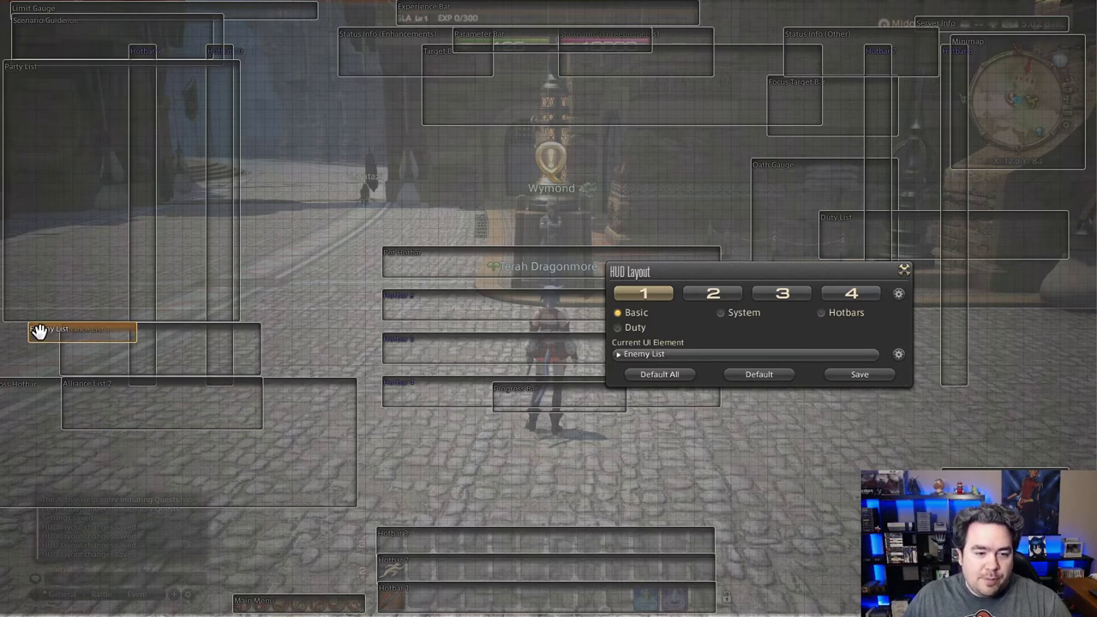
left_click_drag(39, 332, 260, 465)
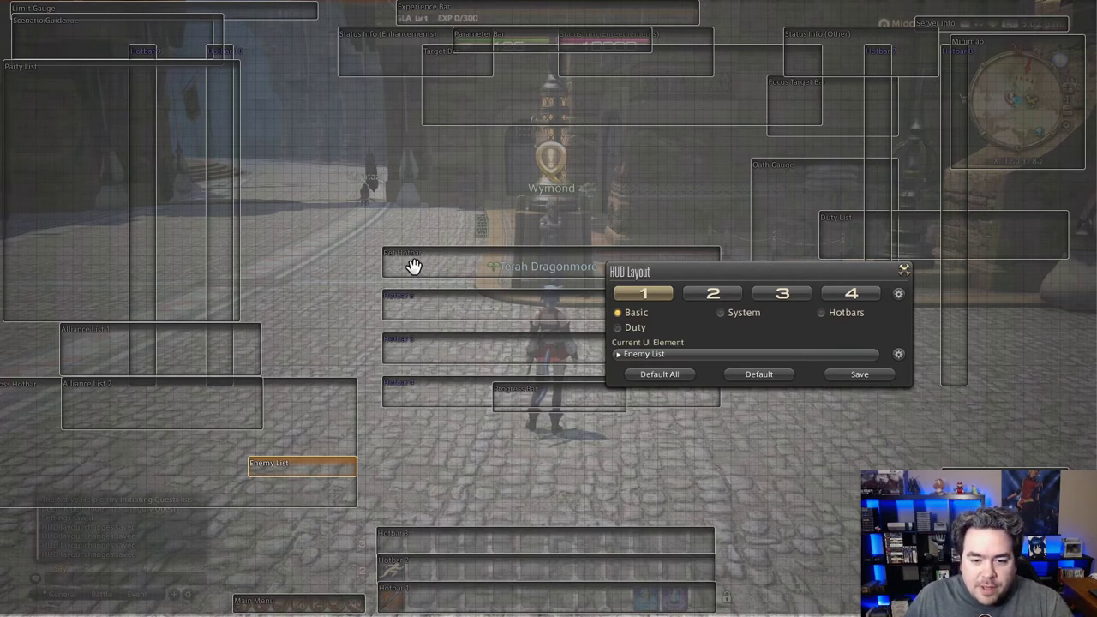
left_click_drag(426, 260, 773, 518)
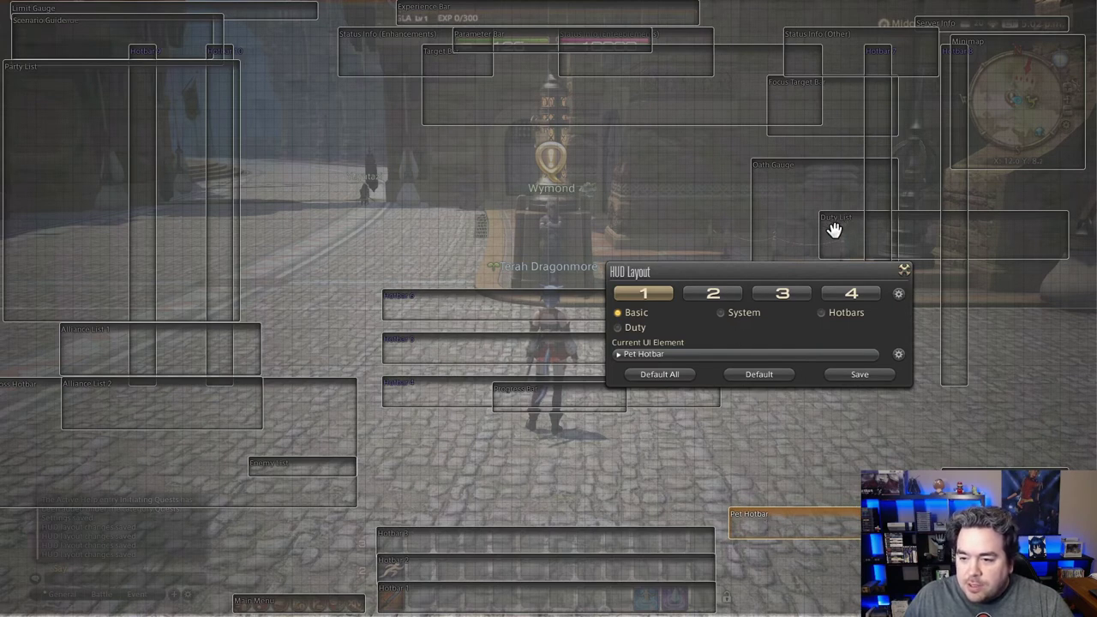
left_click(1005, 227)
left_click_drag(862, 228, 883, 189)
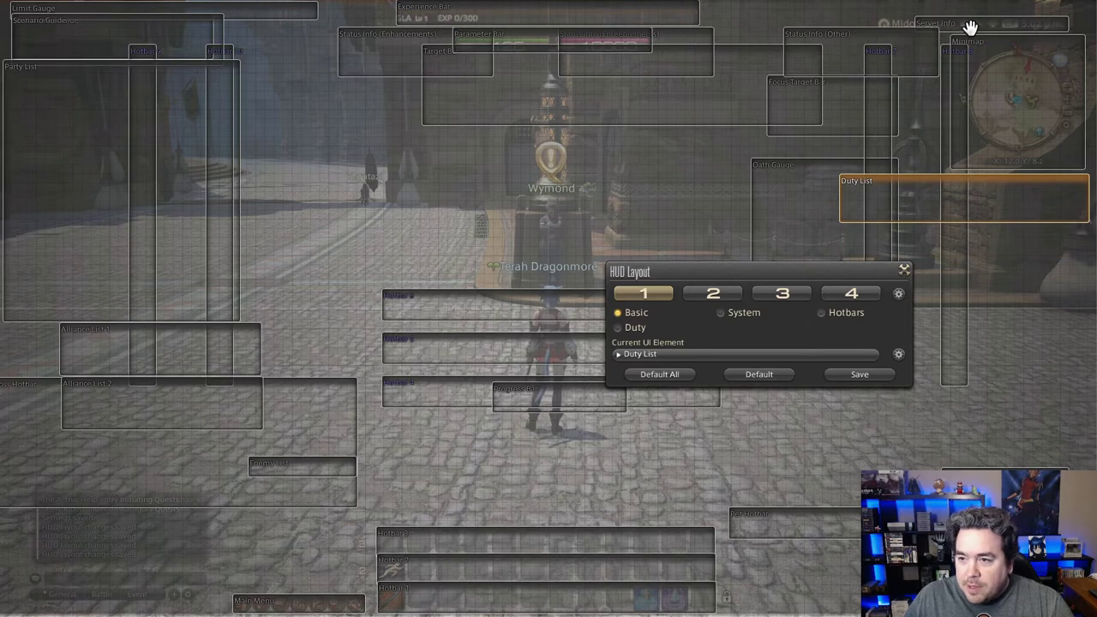
left_click_drag(969, 27, 997, 10)
Nudge the minimap into the top-right corner and move Hotbar 8 down the right screen edge.
left_click(1009, 70)
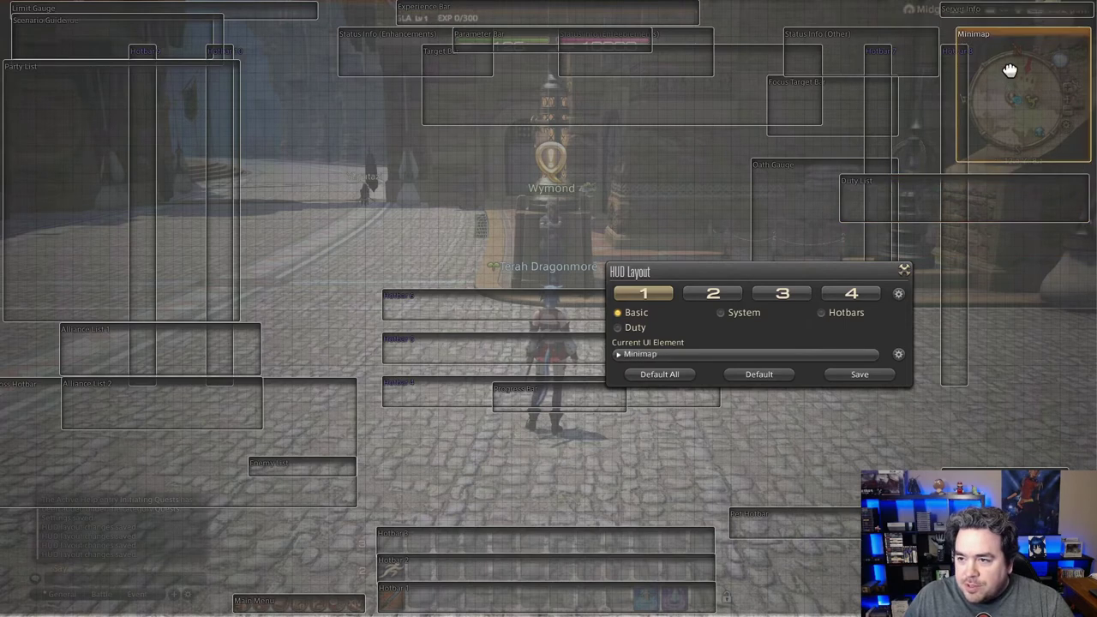
left_click_drag(1009, 70, 1012, 63)
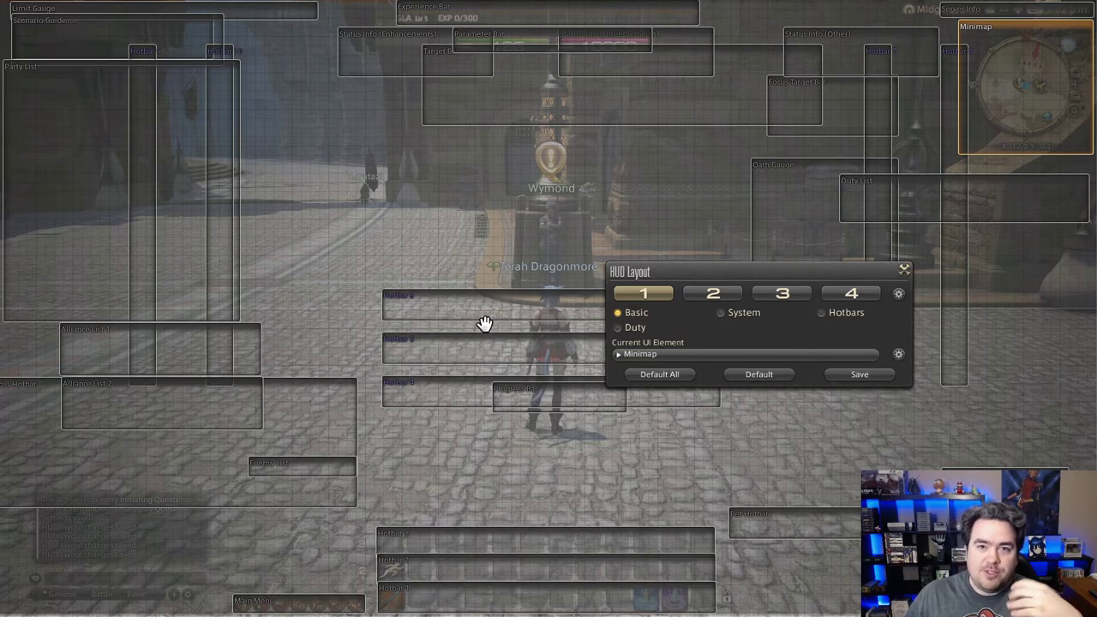
left_click(946, 66)
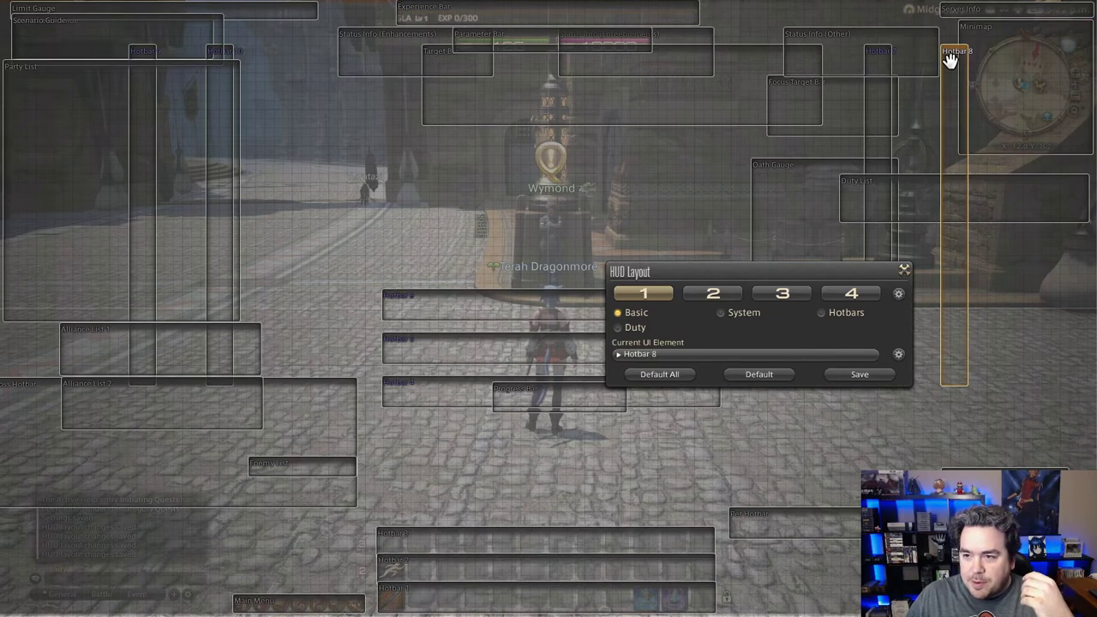
left_click_drag(949, 57, 1076, 286)
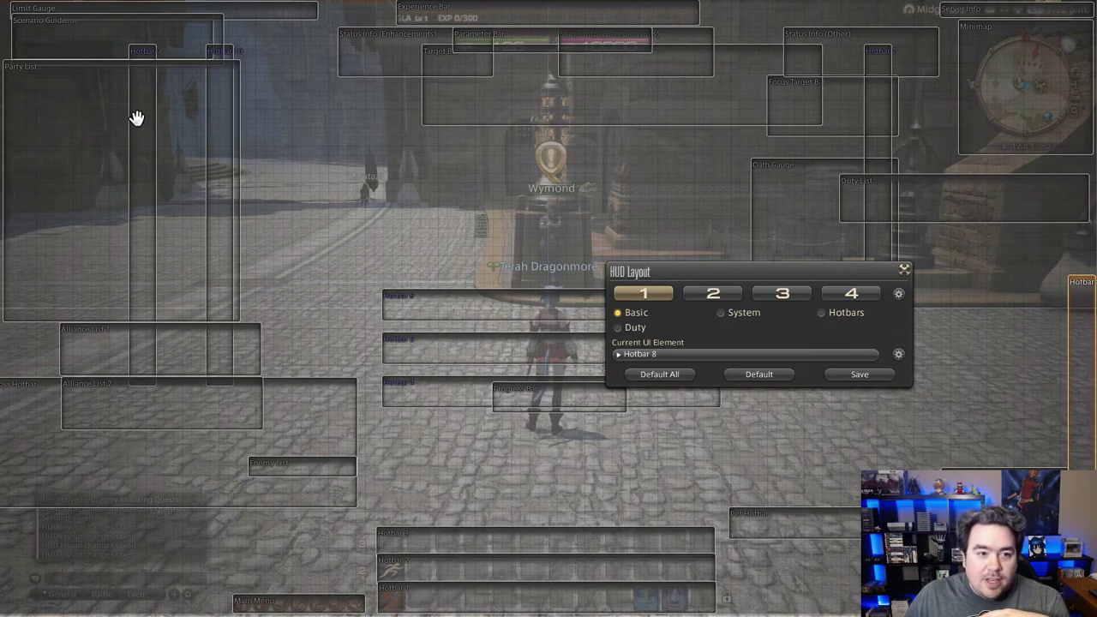
Shift the Party List slightly down-right and move the vertical hotbar toward the left edge.
left_click(144, 54)
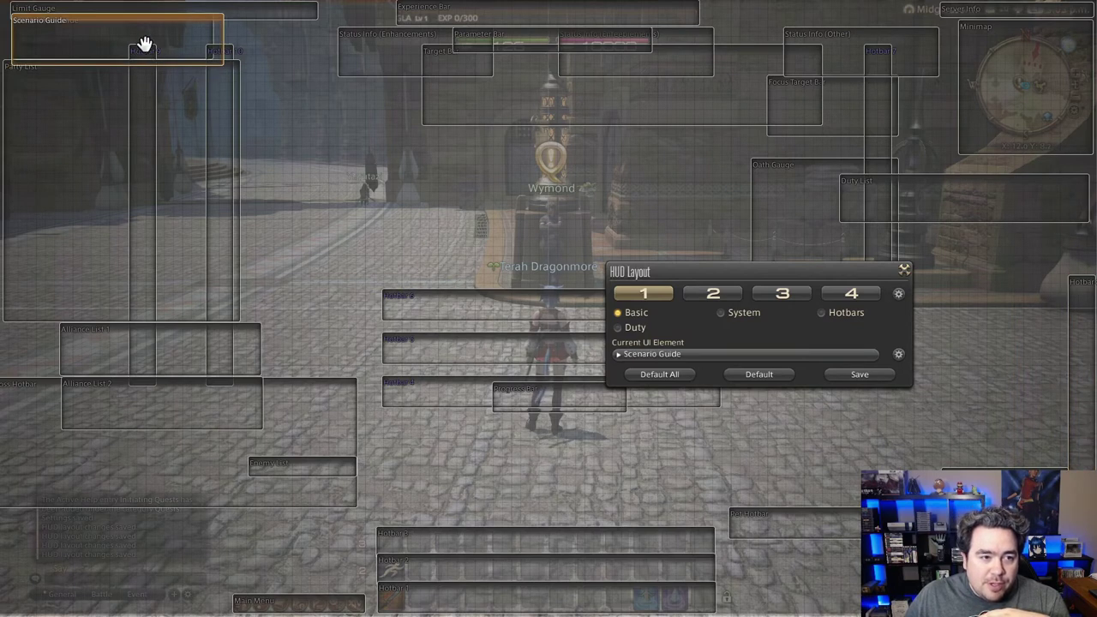
left_click(226, 49)
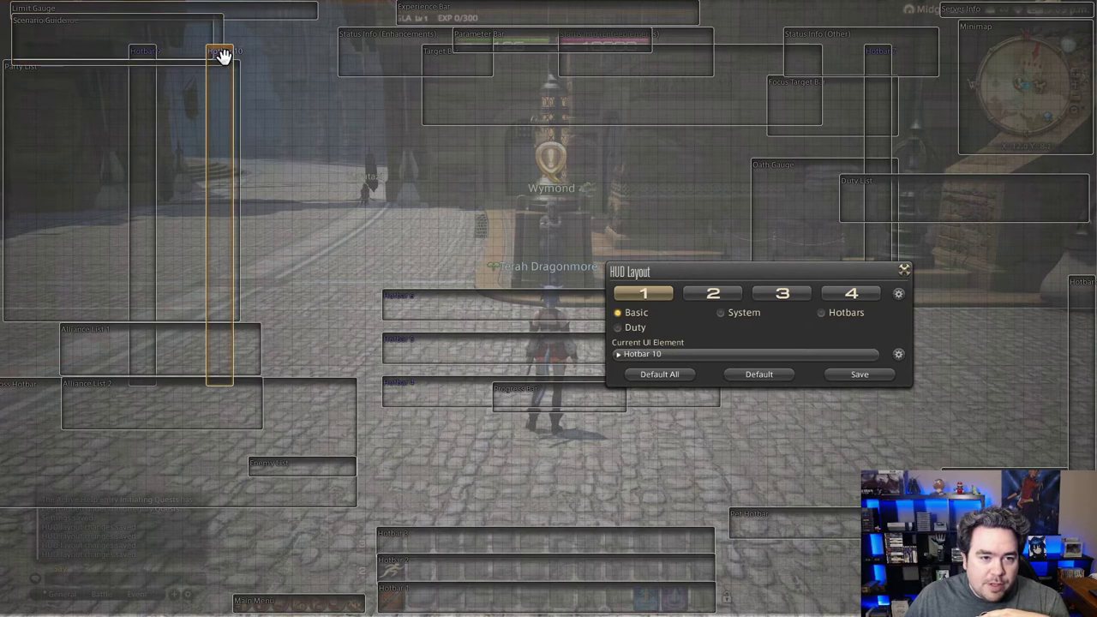
left_click(144, 166)
left_click(143, 54)
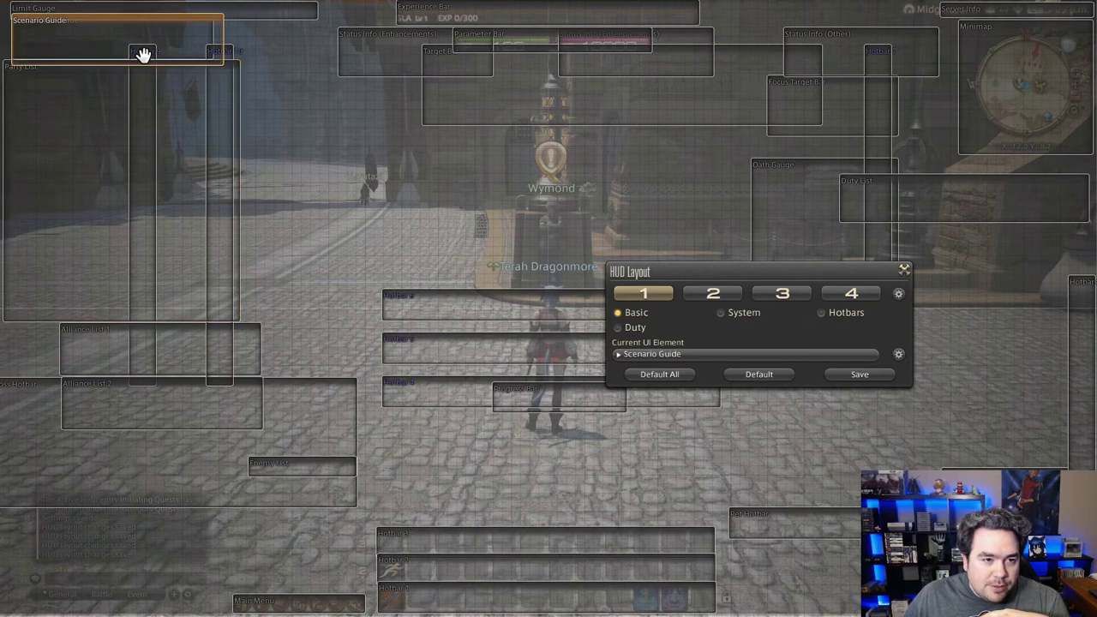
left_click_drag(109, 105, 137, 135)
left_click_drag(148, 83, 54, 223)
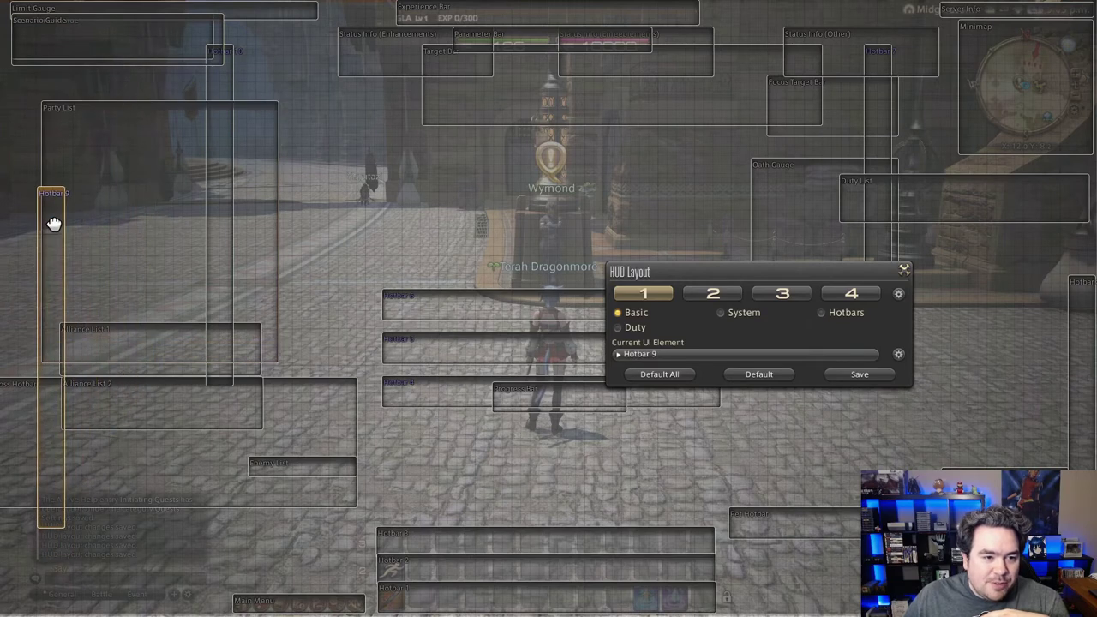
left_click_drag(114, 147, 77, 116)
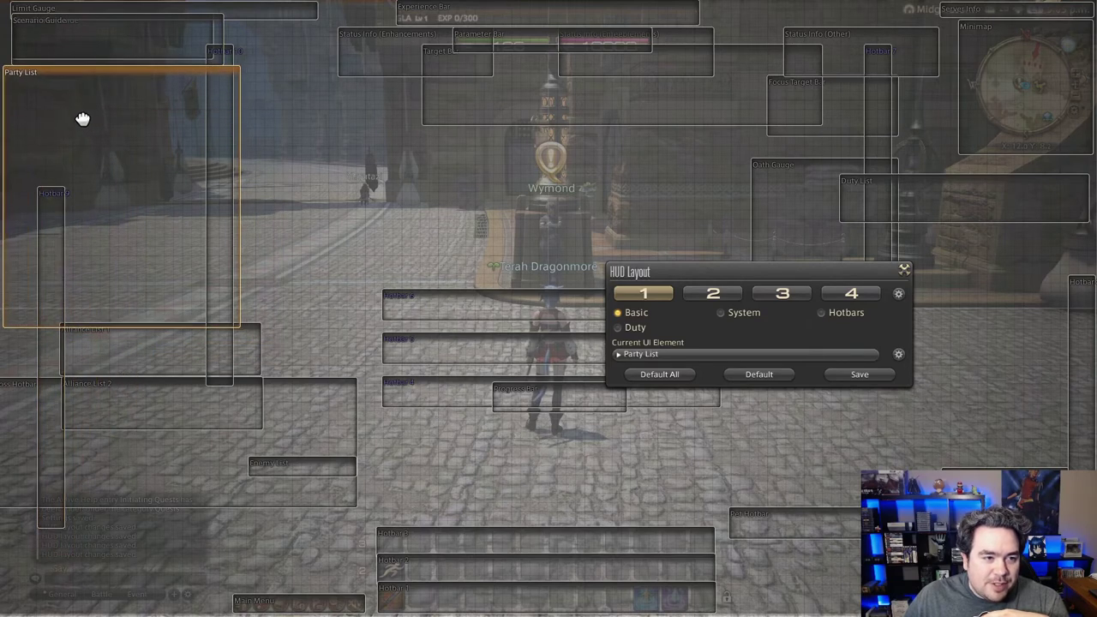
Place Hotbar 9 higher on the left edge, nudge the Party List right, and save the HUD layout.
left_click(43, 342)
left_click_drag(54, 214, 13, 223)
left_click_drag(56, 71, 86, 76)
left_click(12, 223)
left_click_drag(12, 223, 12, 166)
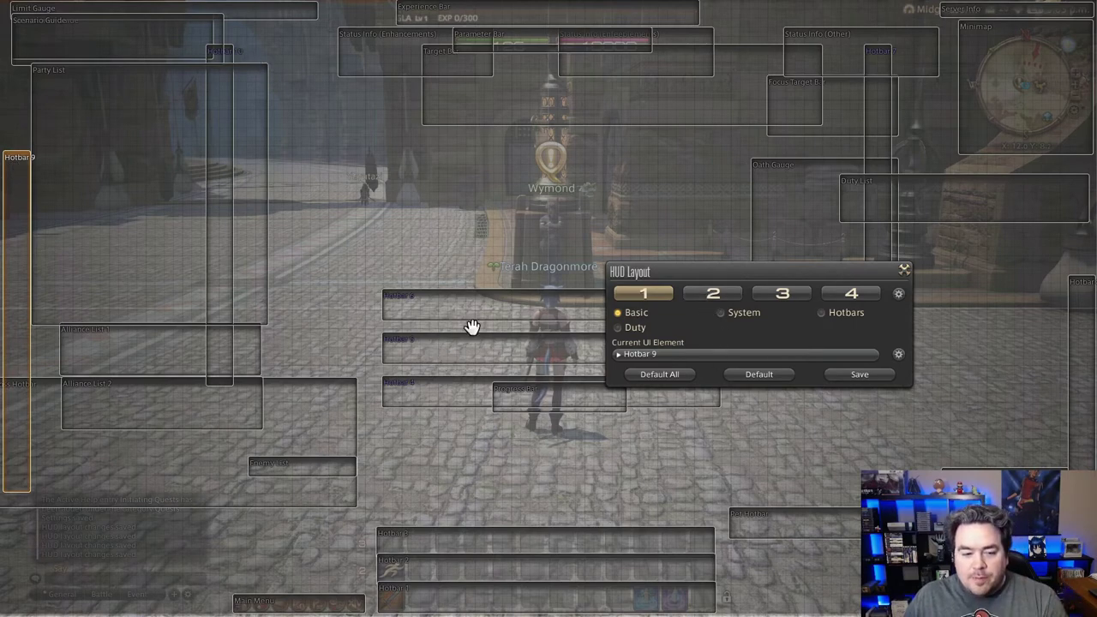
left_click(859, 375)
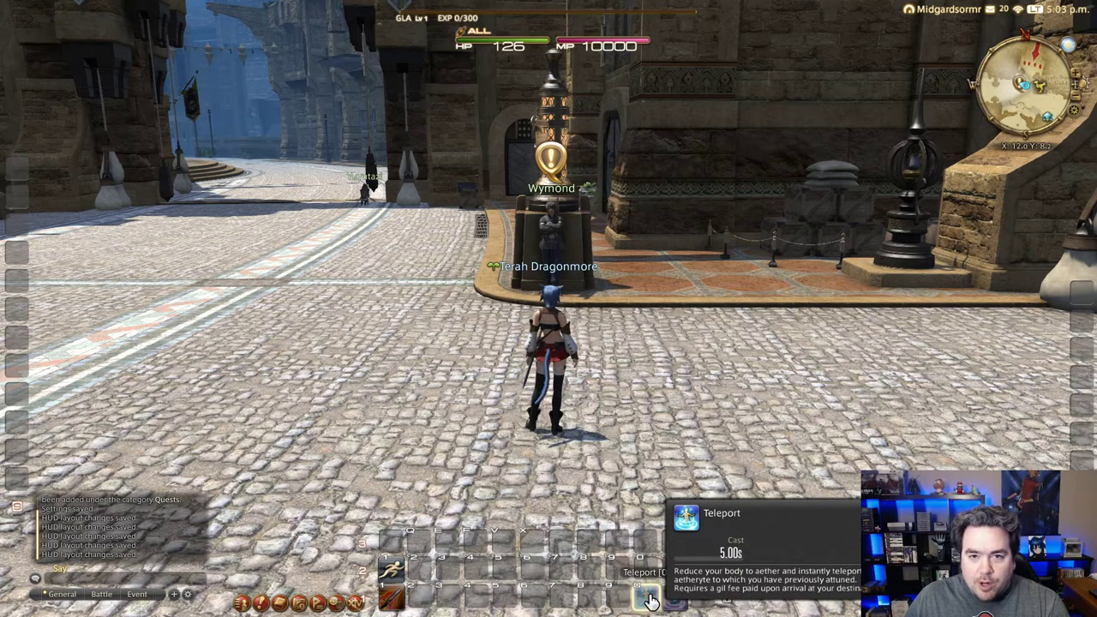
Drag Teleport, Return and Sprint from the bottom hotbar into the right-side vertical hotbar slots.
left_click_drag(647, 598, 1081, 411)
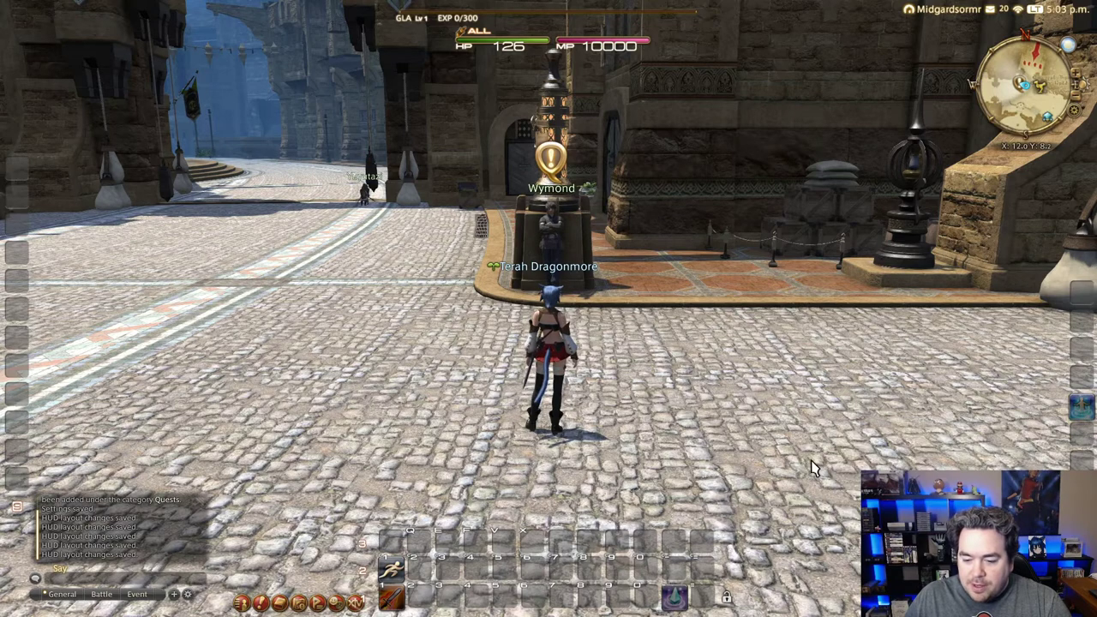
left_click_drag(673, 597, 1078, 439)
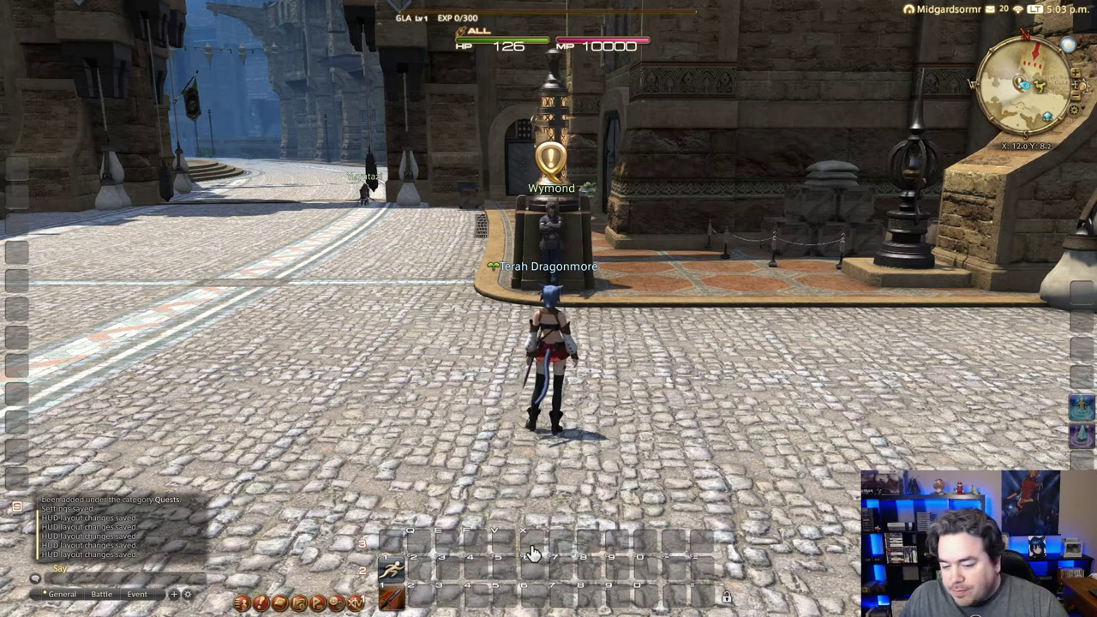
left_click_drag(391, 569, 1081, 463)
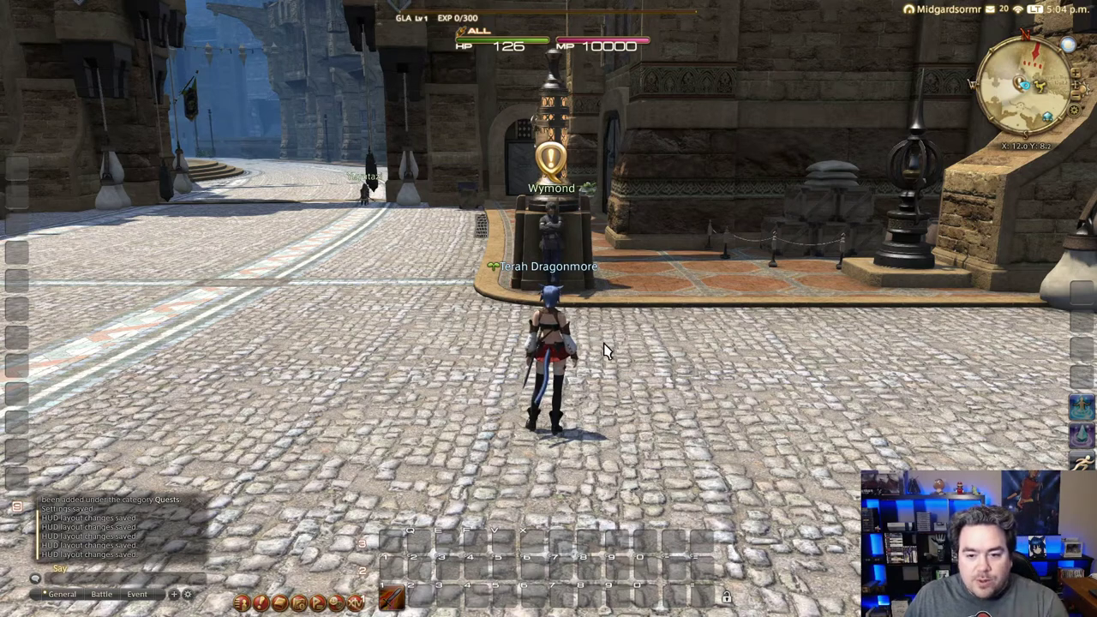
key("Escape")
left_click(502, 323)
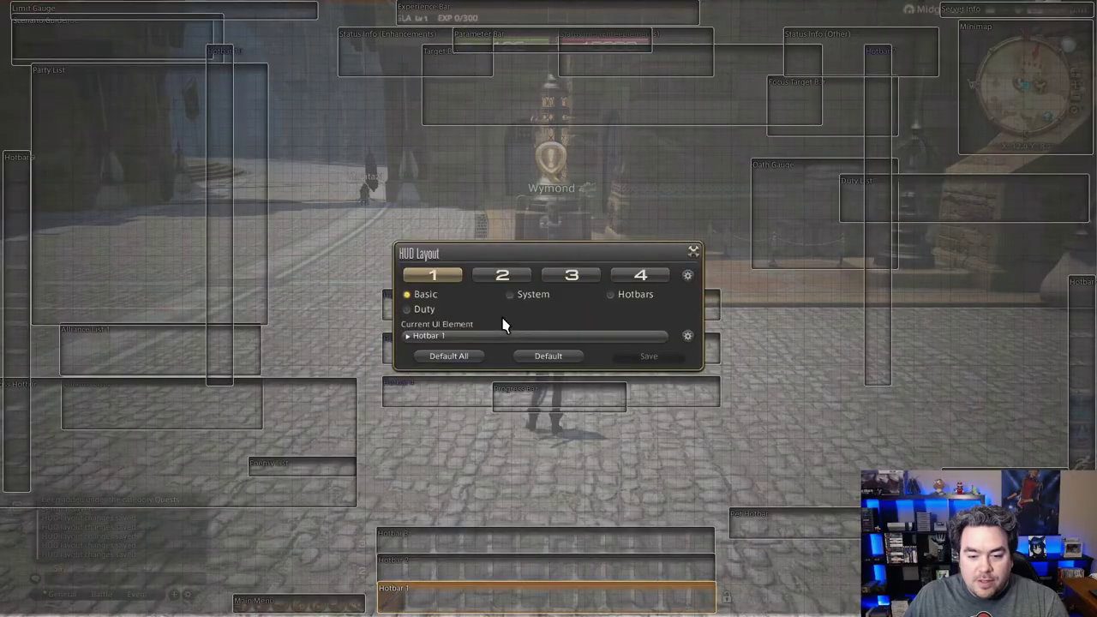
key("Escape")
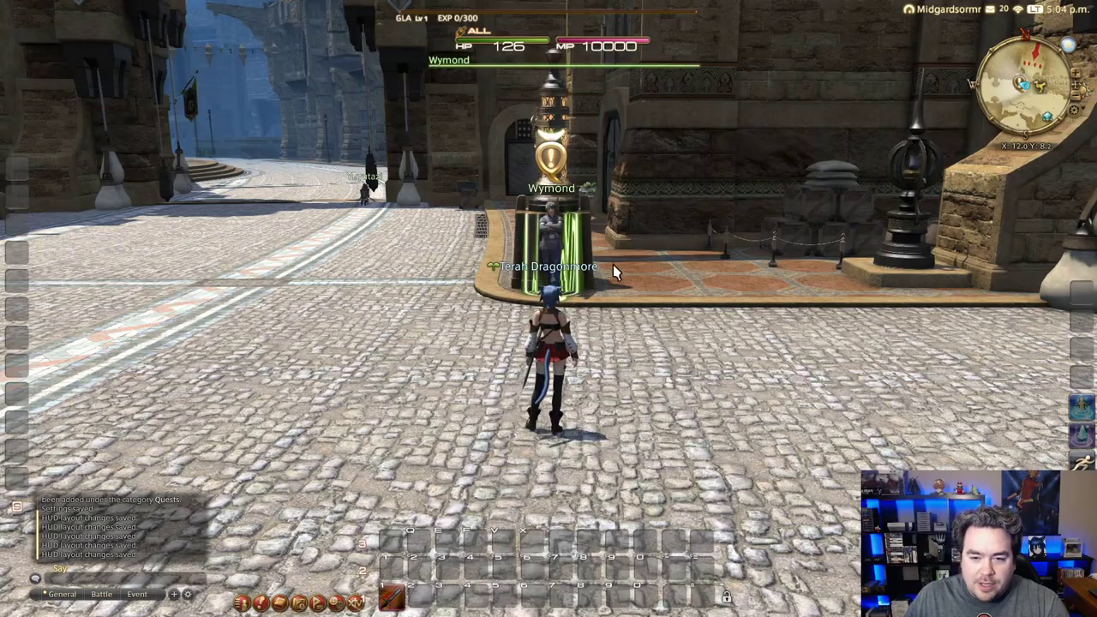
left_click_drag(494, 148, 511, 190)
key("a")
key("Escape")
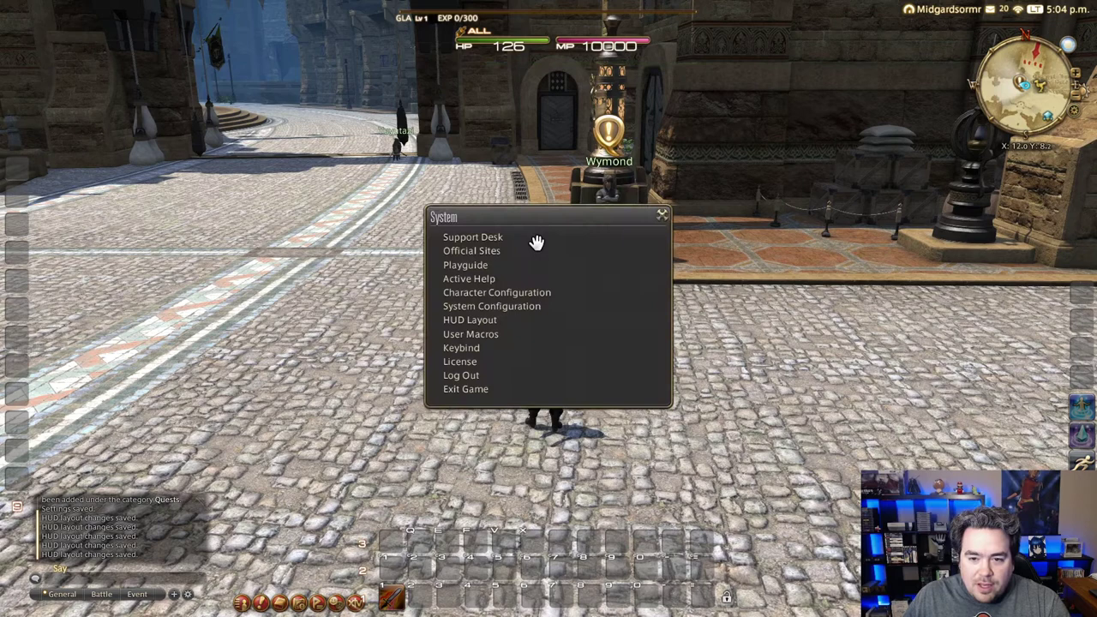
left_click(478, 322)
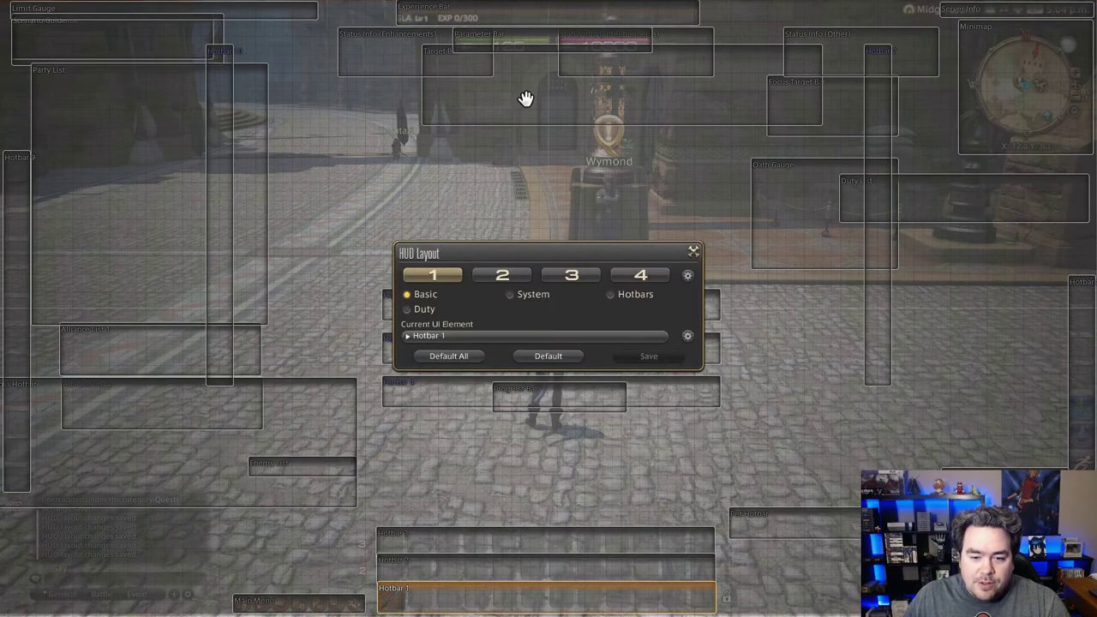
left_click_drag(525, 99, 456, 326)
left_click_drag(517, 416, 494, 526)
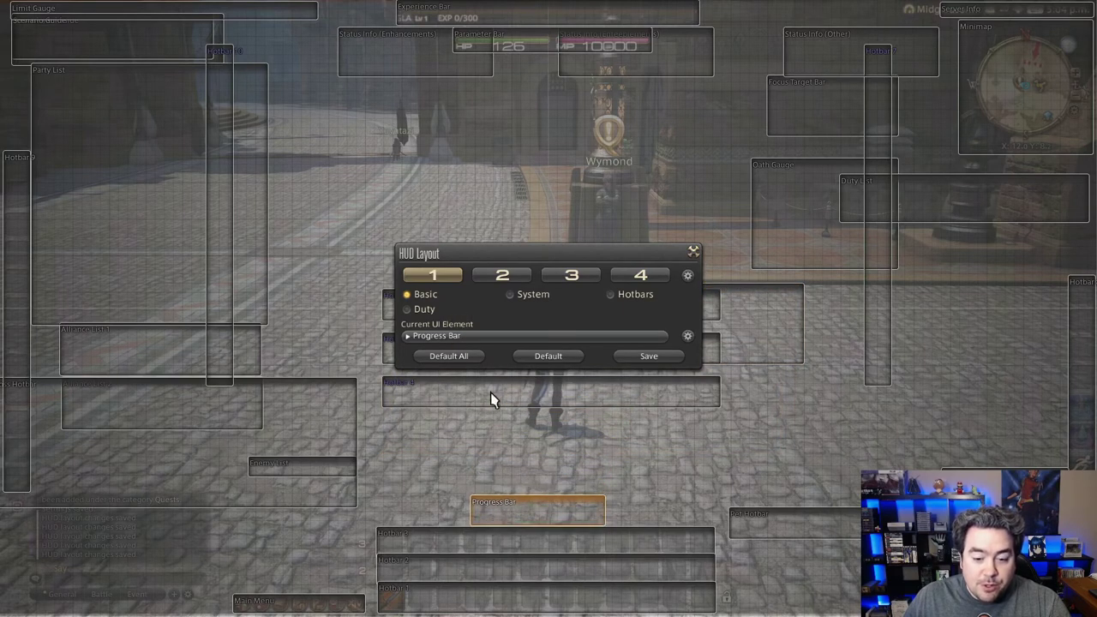
left_click_drag(520, 262, 629, 119)
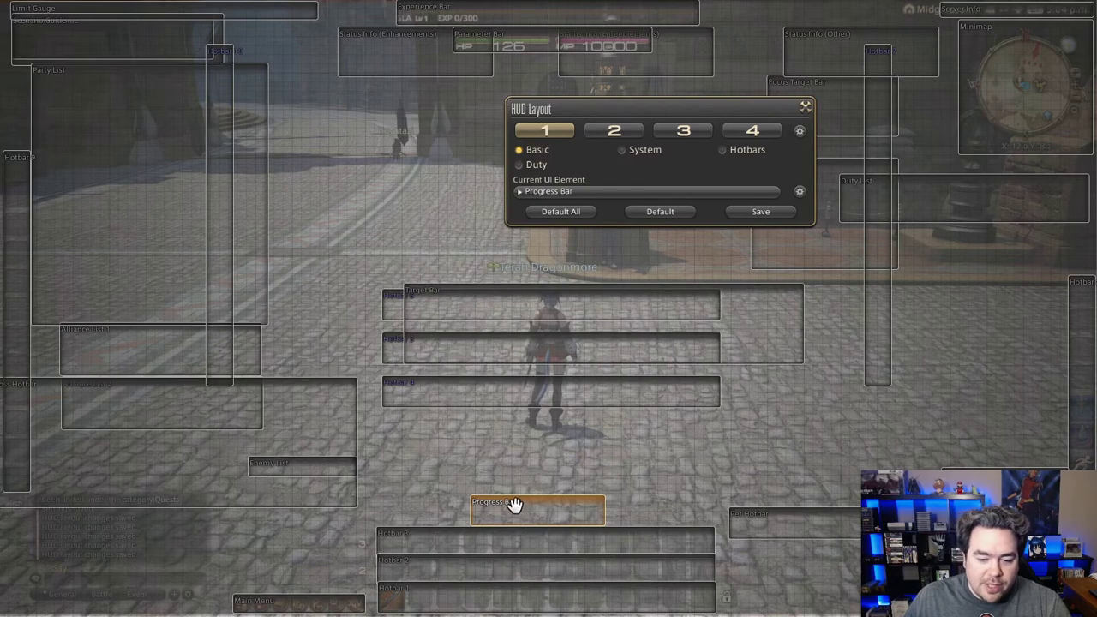
left_click_drag(460, 291, 434, 266)
left_click(431, 382)
left_click_drag(475, 398, 473, 393)
left_click_drag(454, 380, 451, 380)
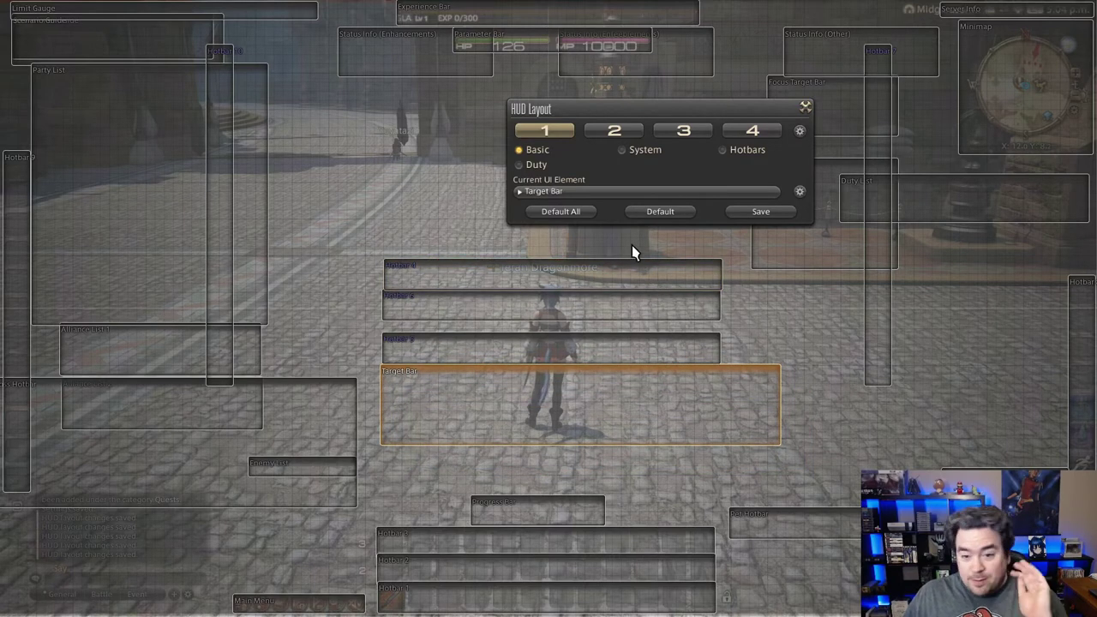
left_click(742, 214)
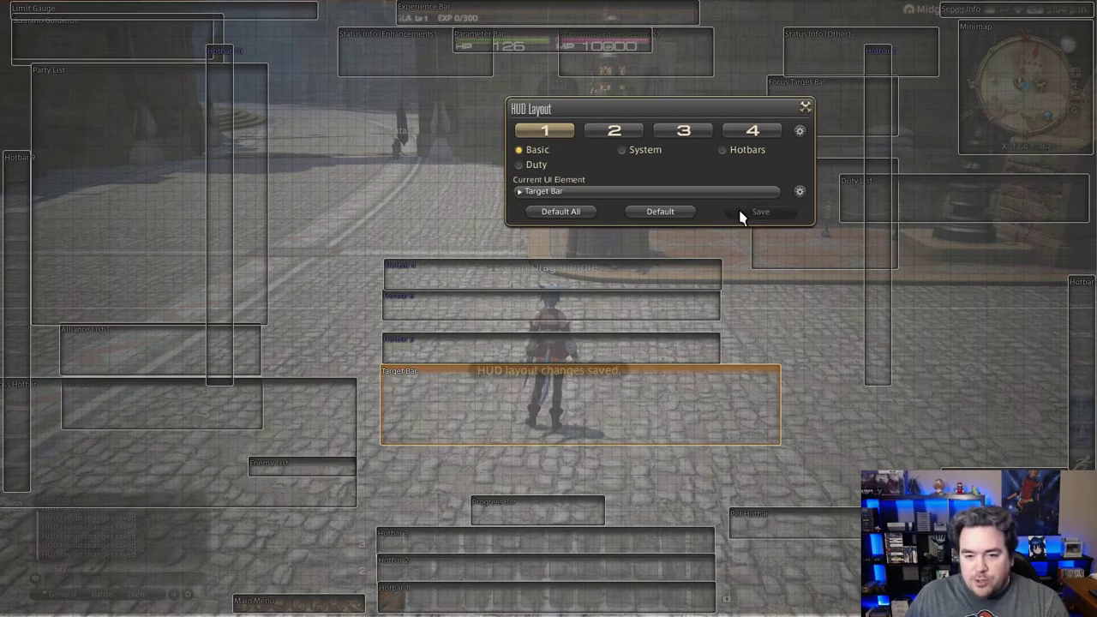
key("Escape")
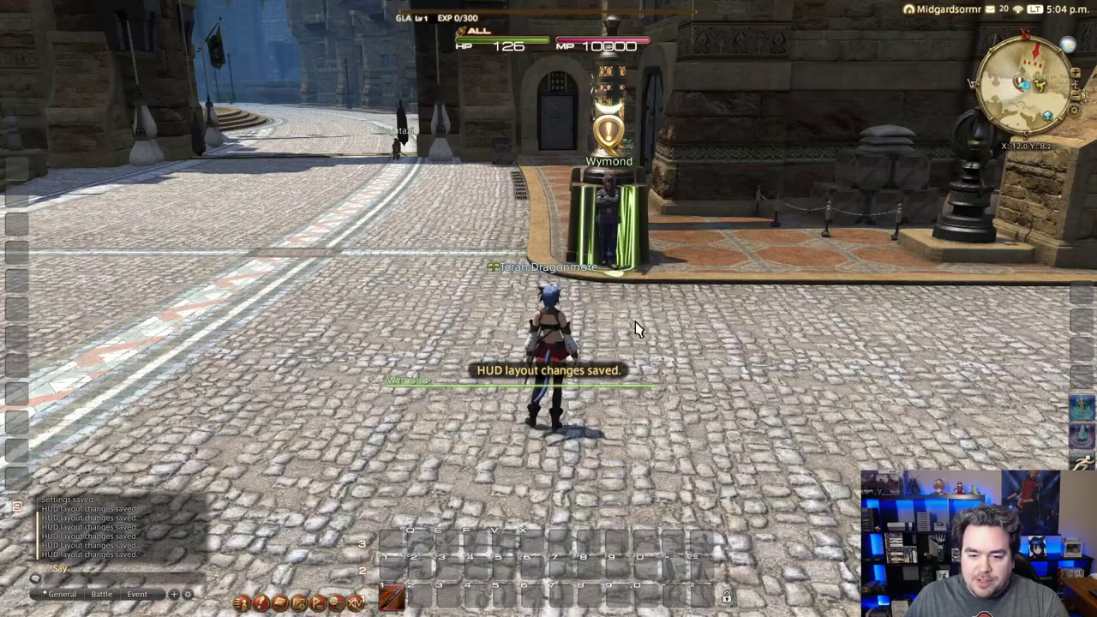
left_click_drag(628, 323, 495, 392)
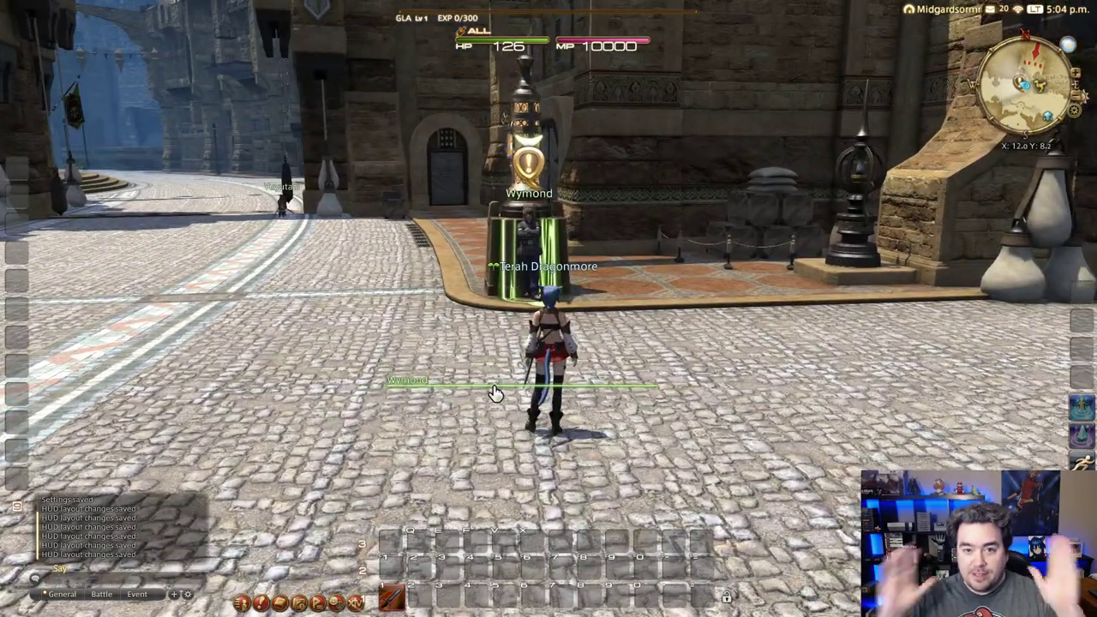
Enable Display Target Info Independently for the Target Bar, save, and move Target Info (Status) down-right.
left_click_drag(566, 317, 561, 279)
key("Escape")
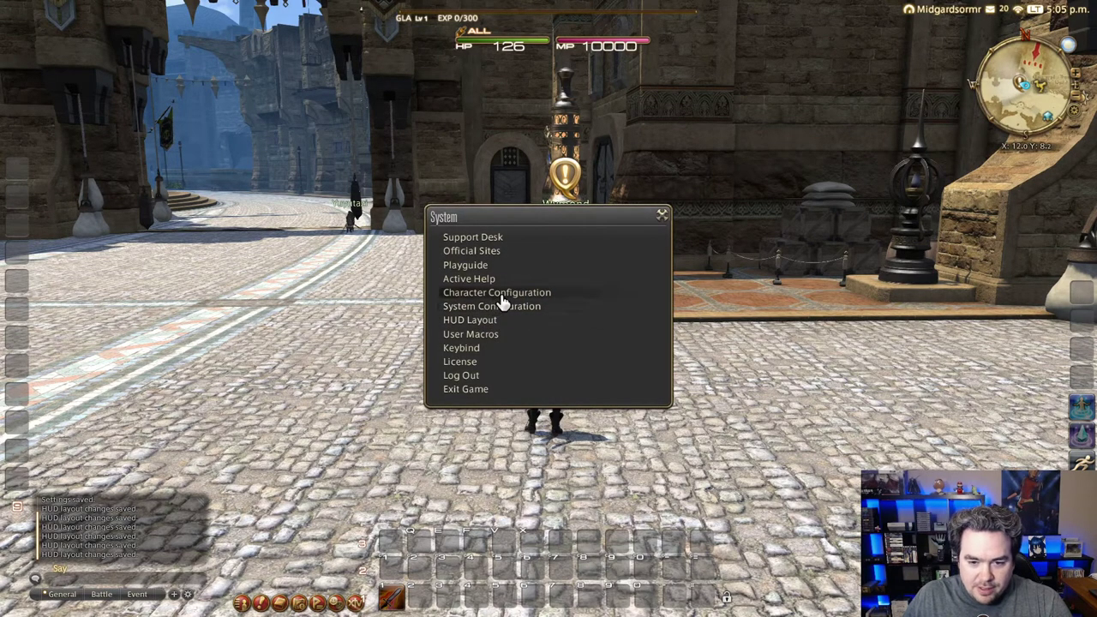
left_click(489, 319)
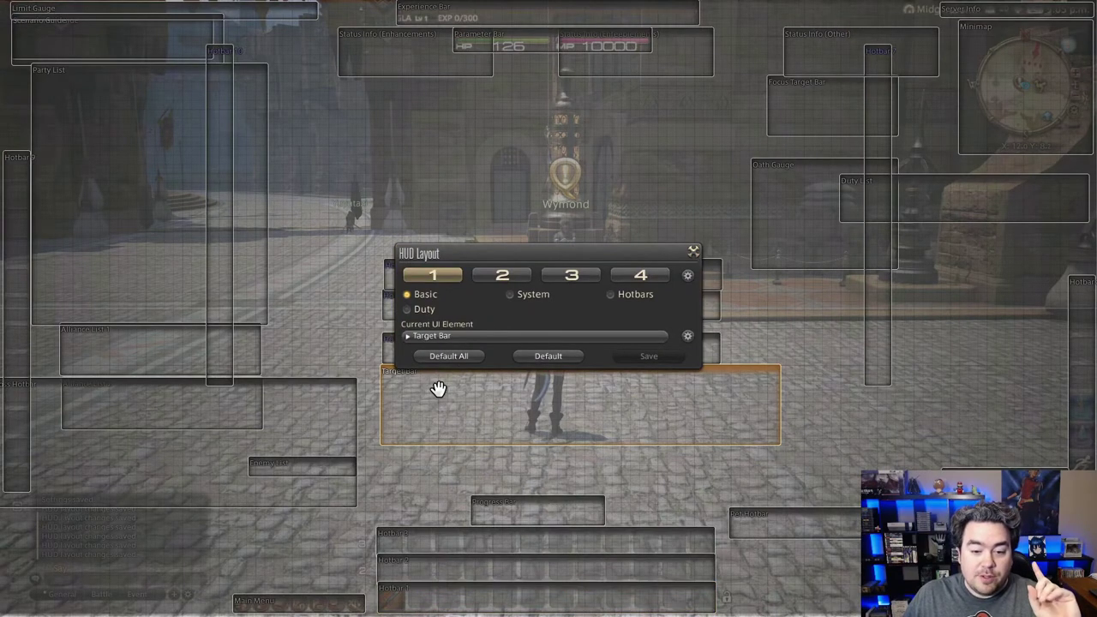
left_click(688, 337)
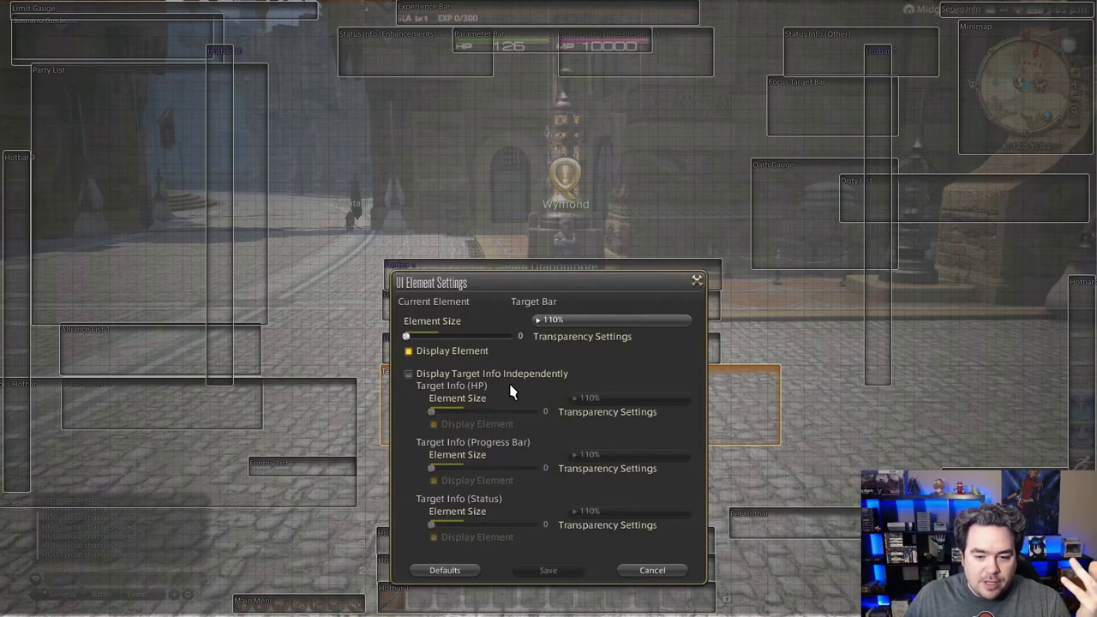
left_click_drag(531, 277, 552, 178)
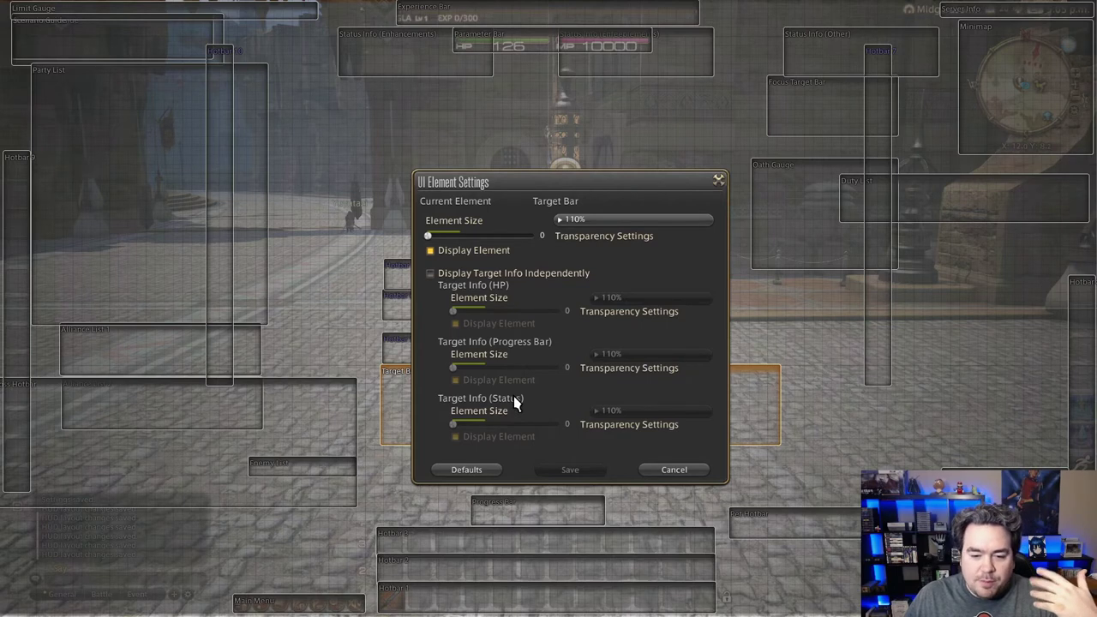
left_click(431, 274)
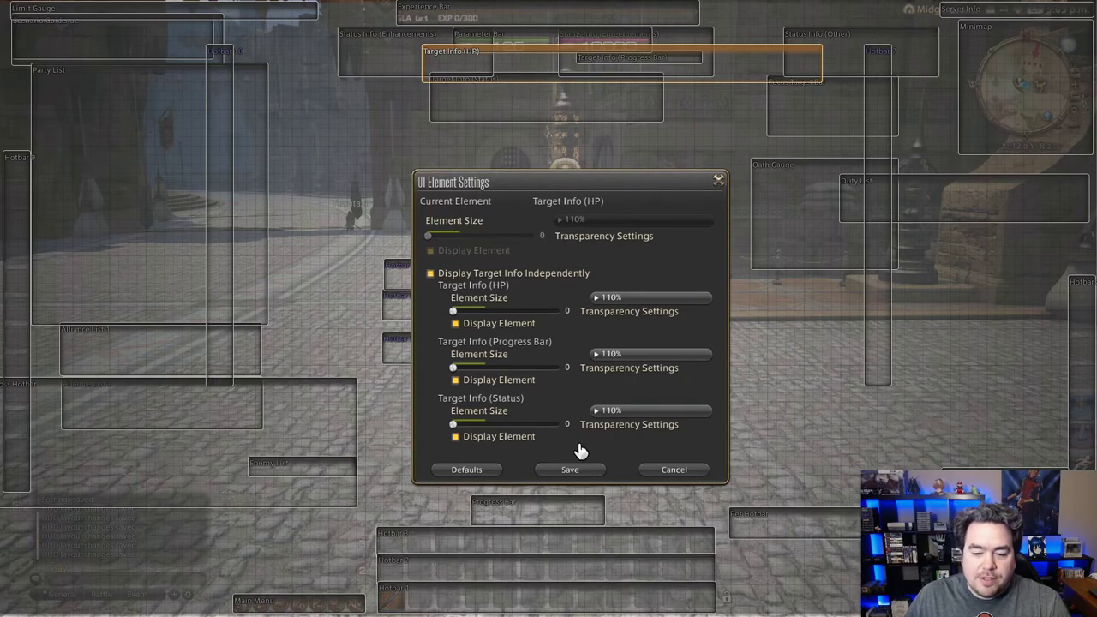
left_click(591, 470)
left_click_drag(538, 110, 692, 438)
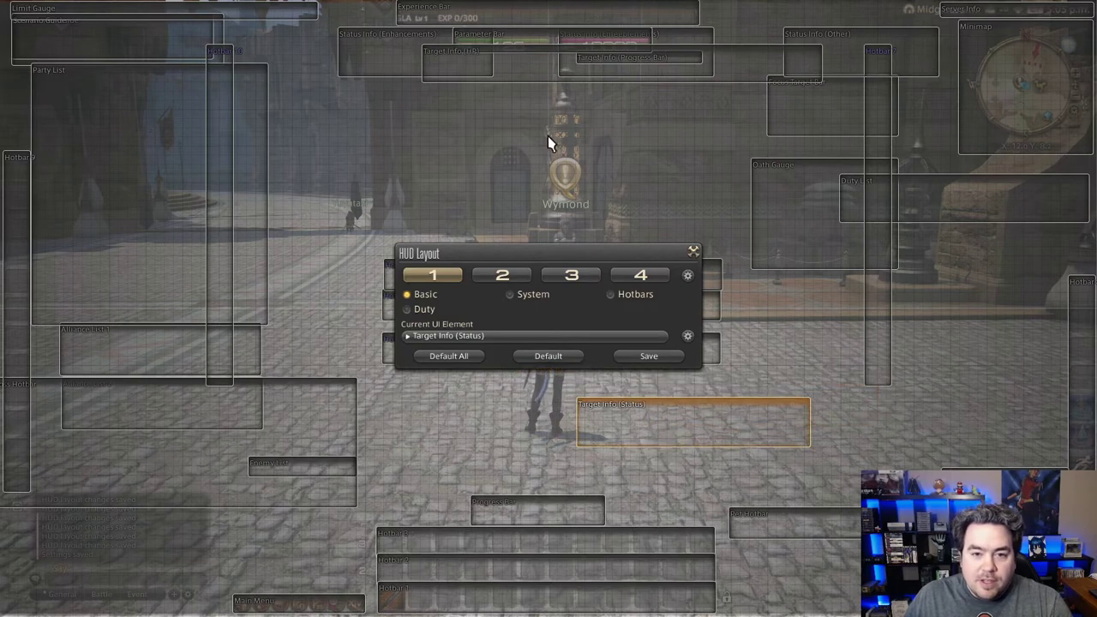
Move Target Info (HP) near the character, Target Info (Status) further right, and place Status Info (Enfeeblements).
left_click_drag(531, 78, 483, 400)
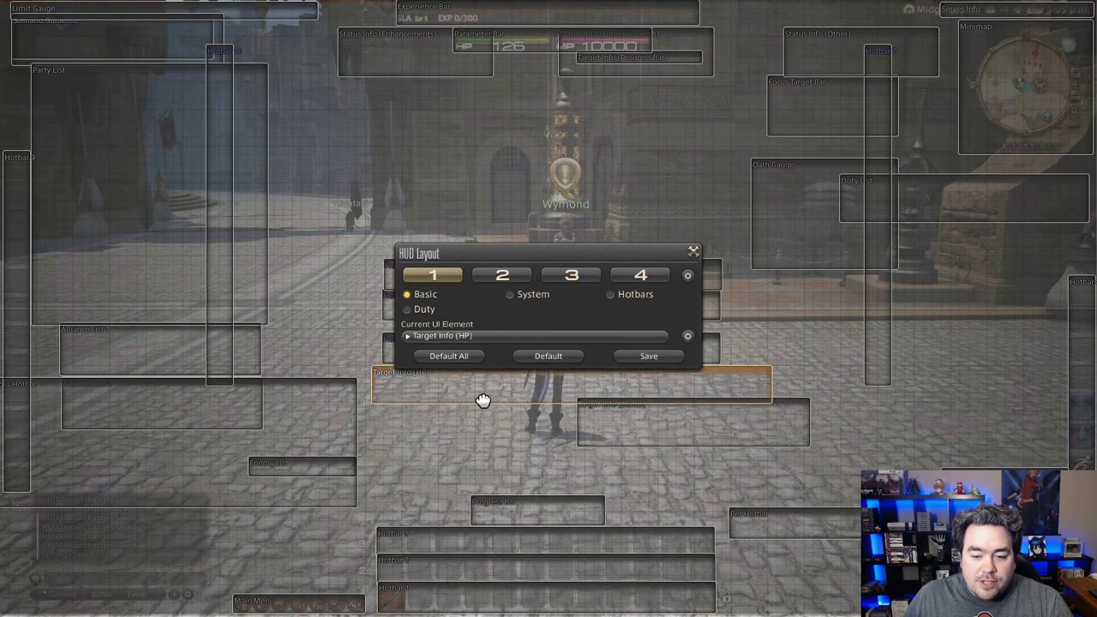
left_click_drag(677, 438, 730, 438)
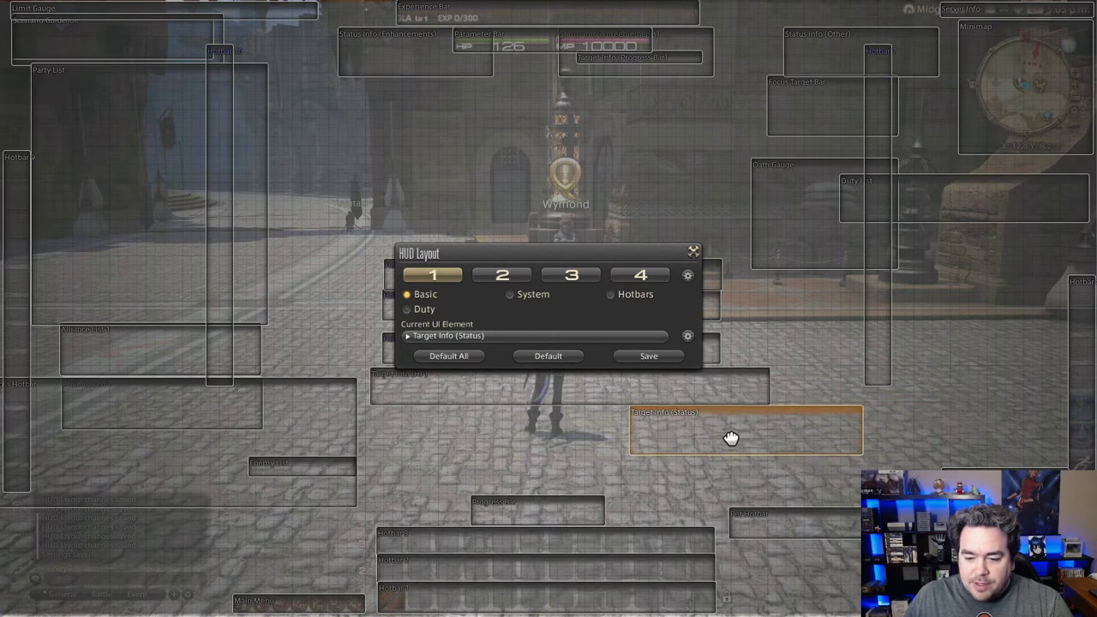
left_click(453, 389)
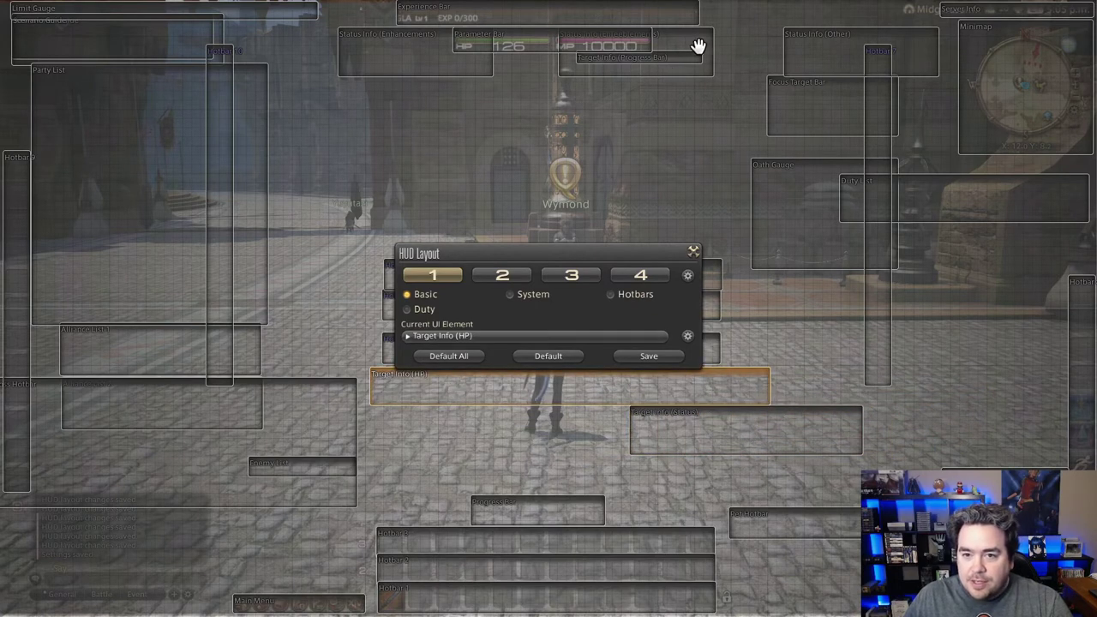
left_click(675, 58)
left_click_drag(683, 49, 745, 120)
left_click_drag(663, 66, 463, 415)
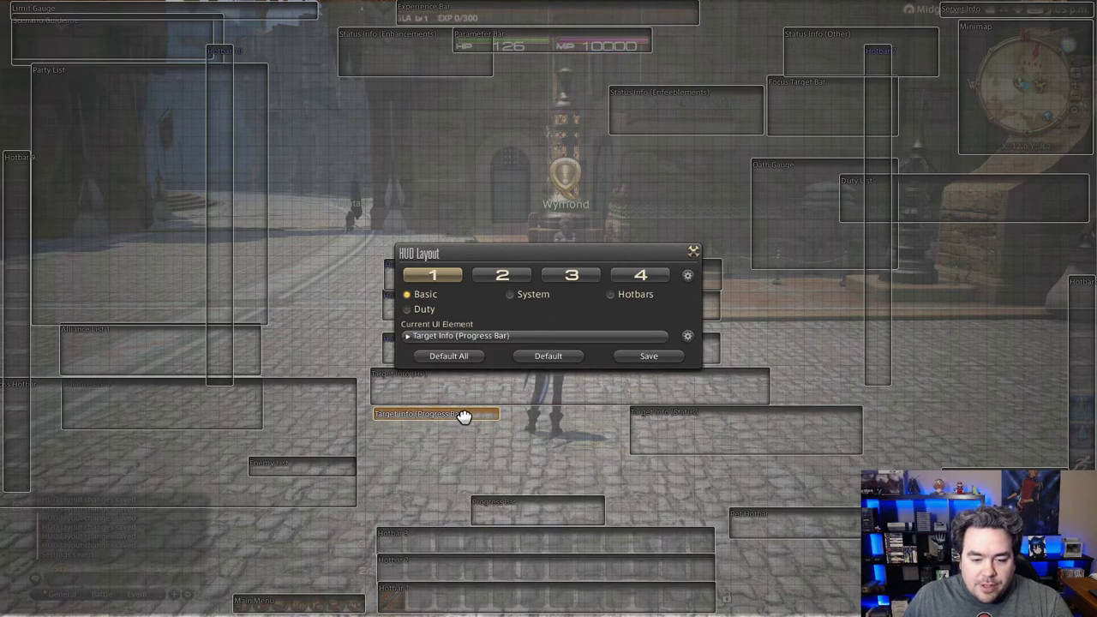
Give Target Info (Progress Bar) transparency 44 and 120% element size, and save.
left_click(687, 335)
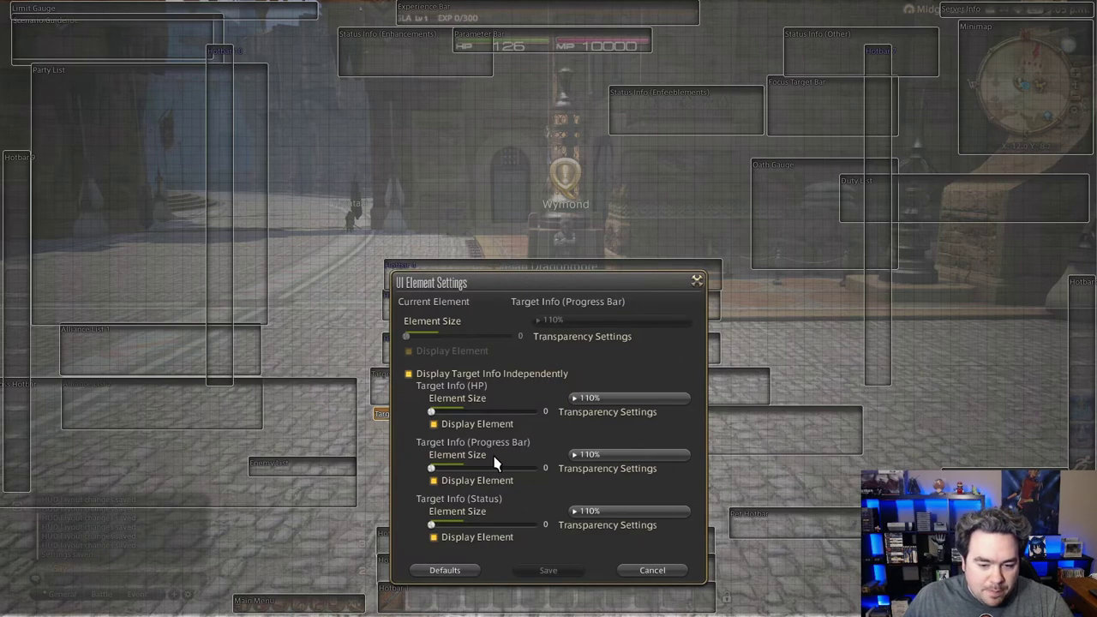
left_click_drag(435, 474, 489, 470)
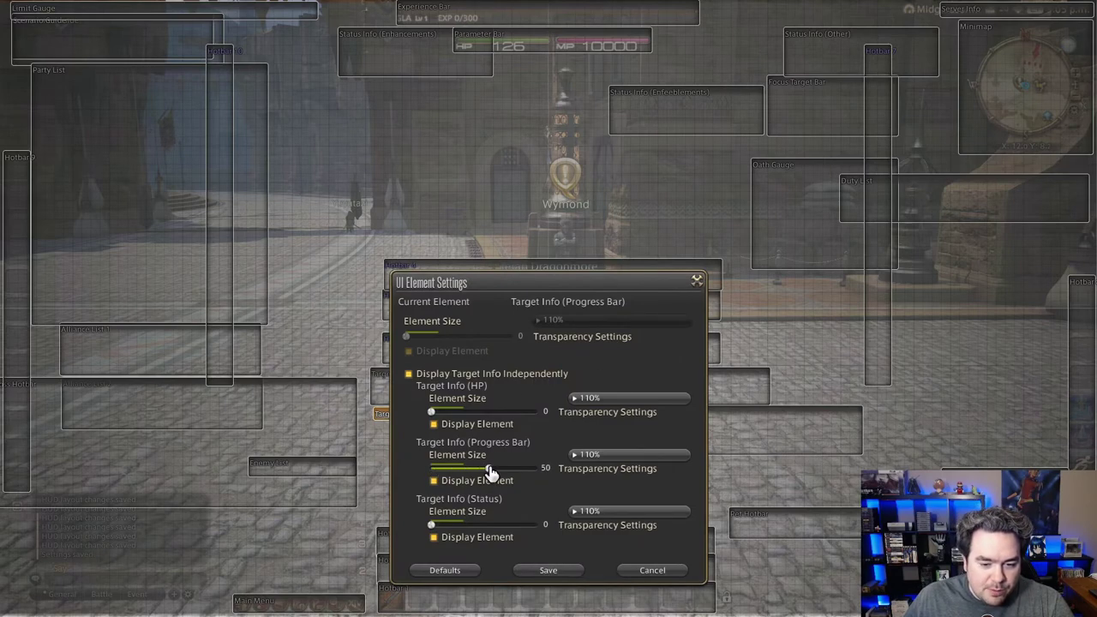
left_click(549, 570)
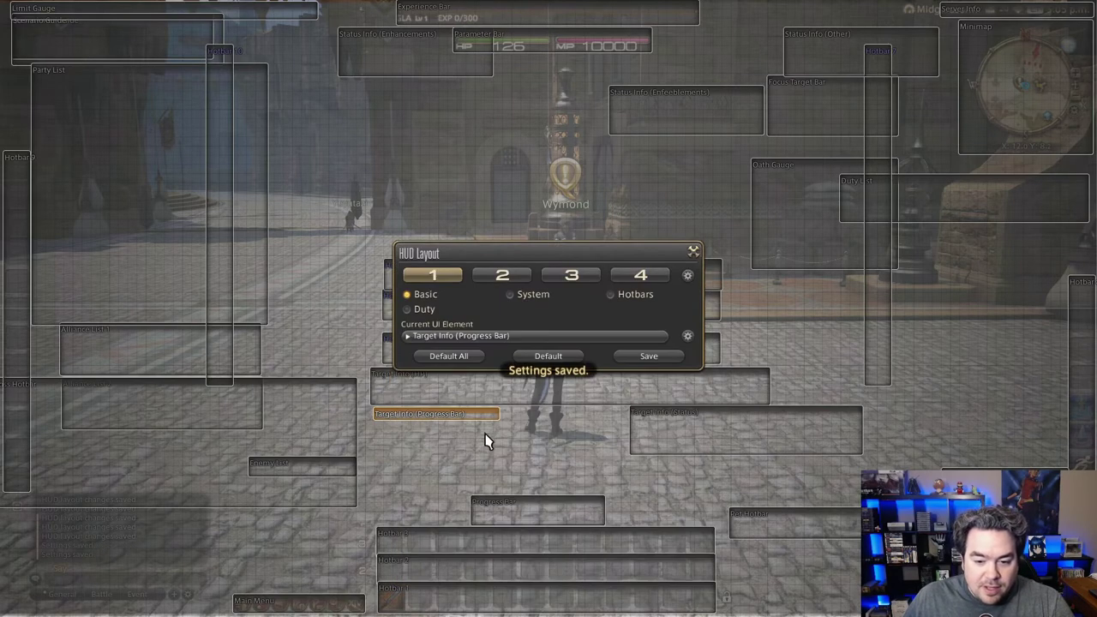
left_click(643, 357)
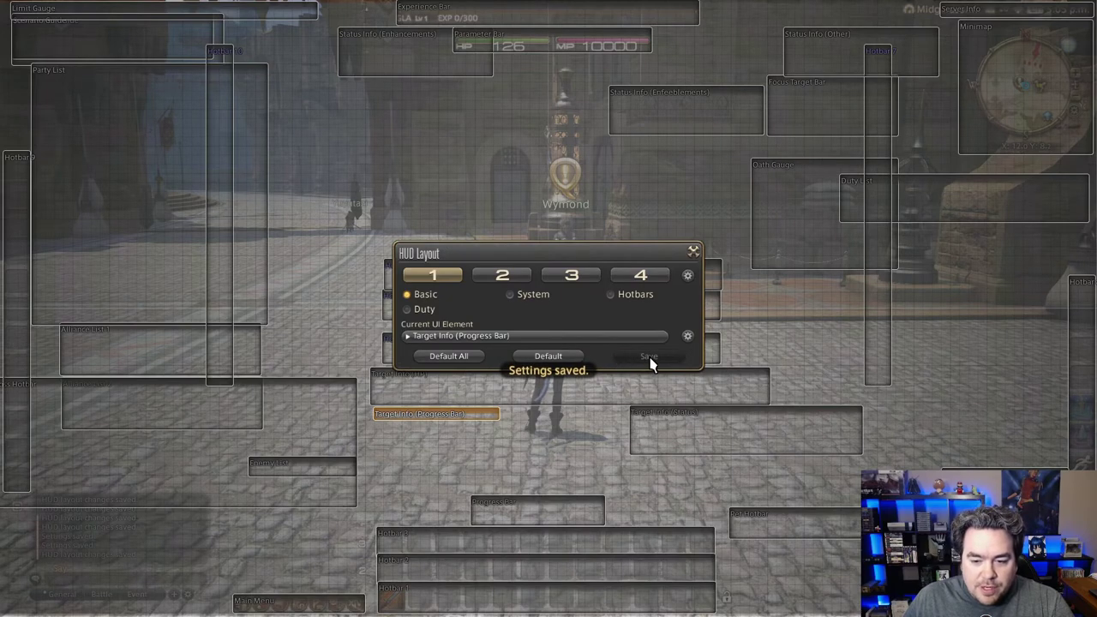
left_click(687, 336)
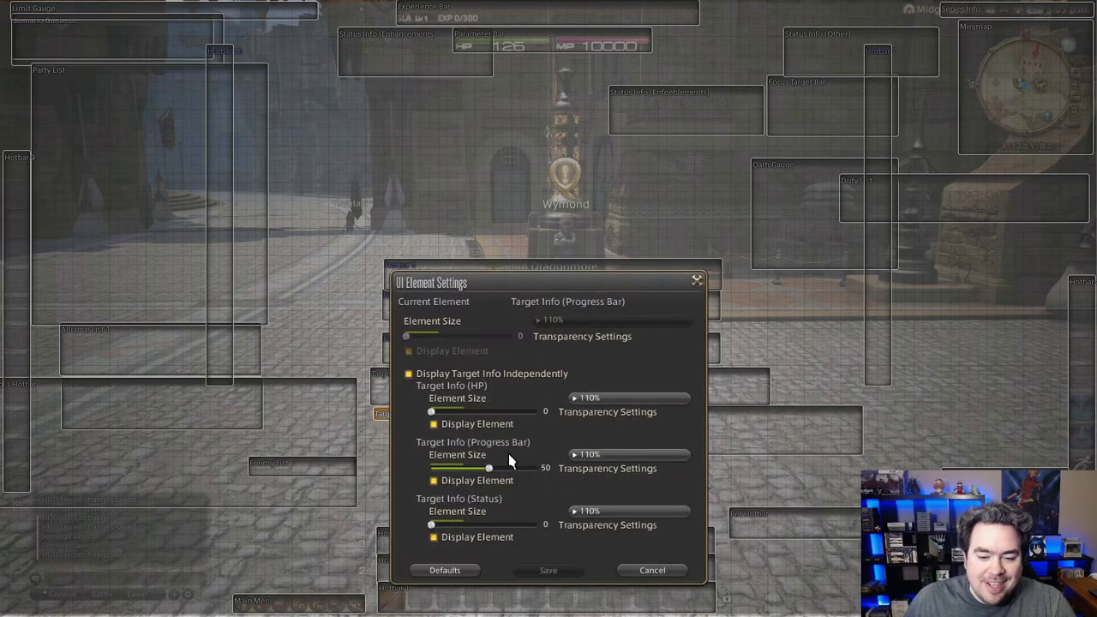
left_click_drag(489, 468, 483, 473)
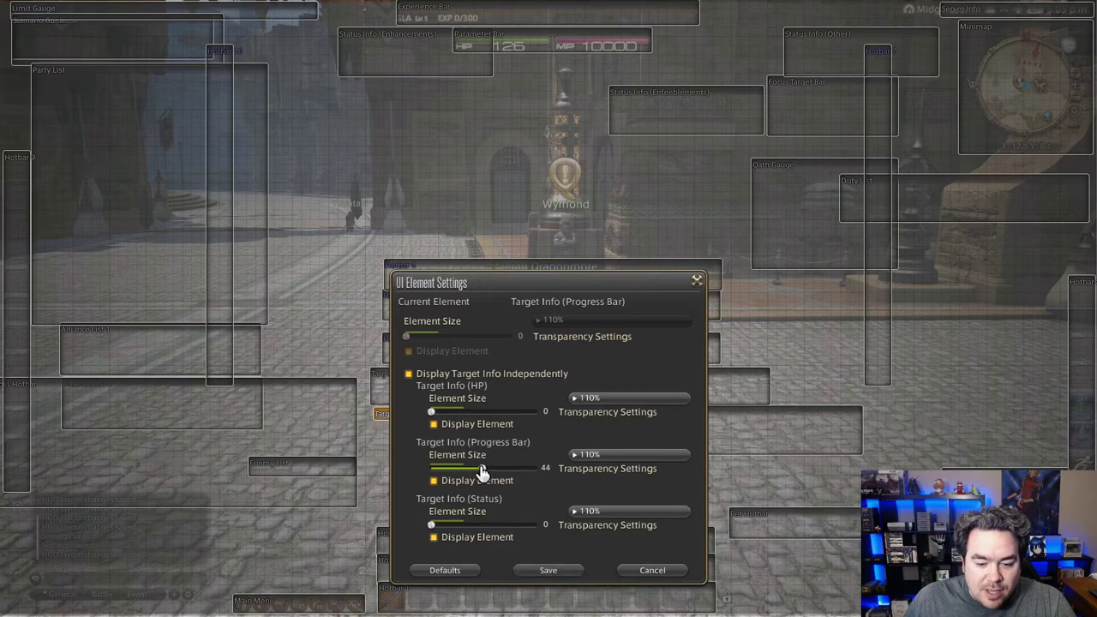
left_click(596, 455)
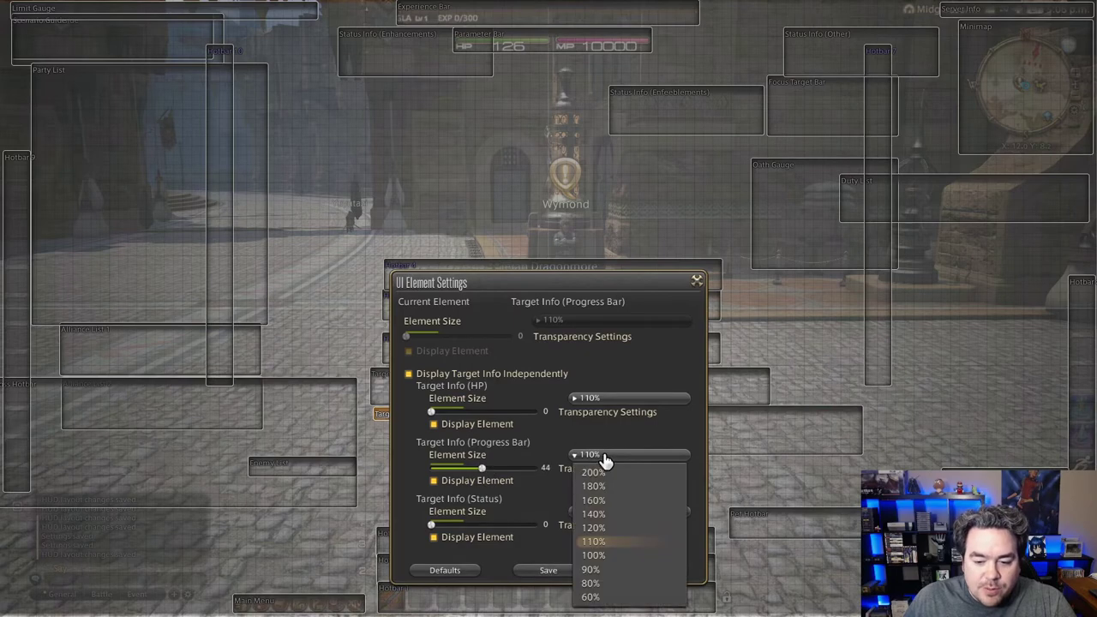
left_click(600, 530)
left_click(552, 569)
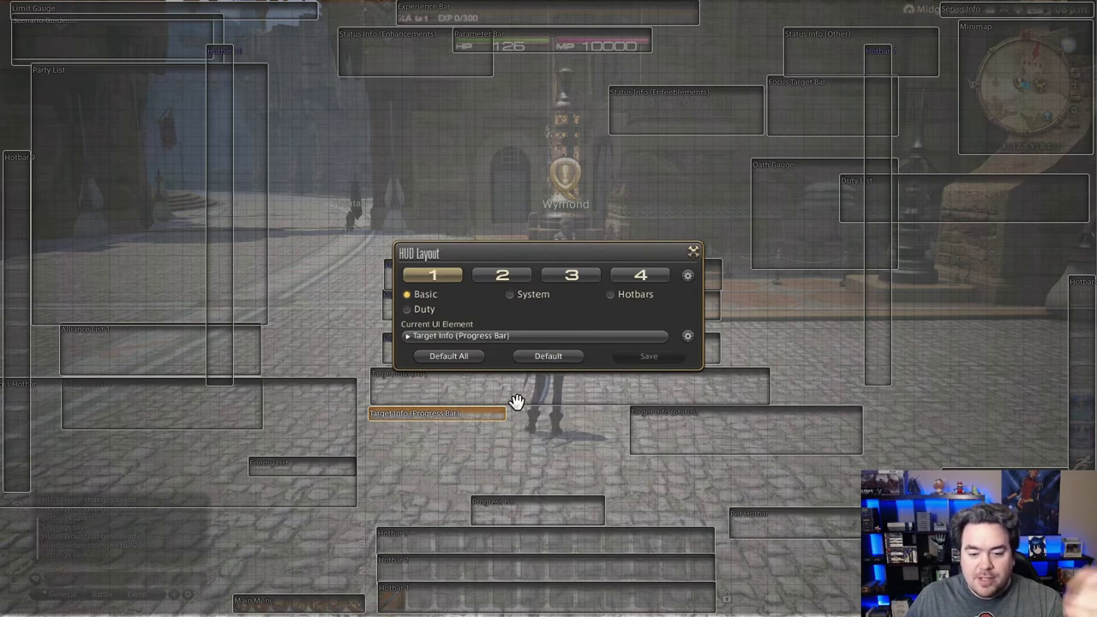
Exit the HUD editor, target Wymond to preview the split target bars, then open the System menu.
key("Escape")
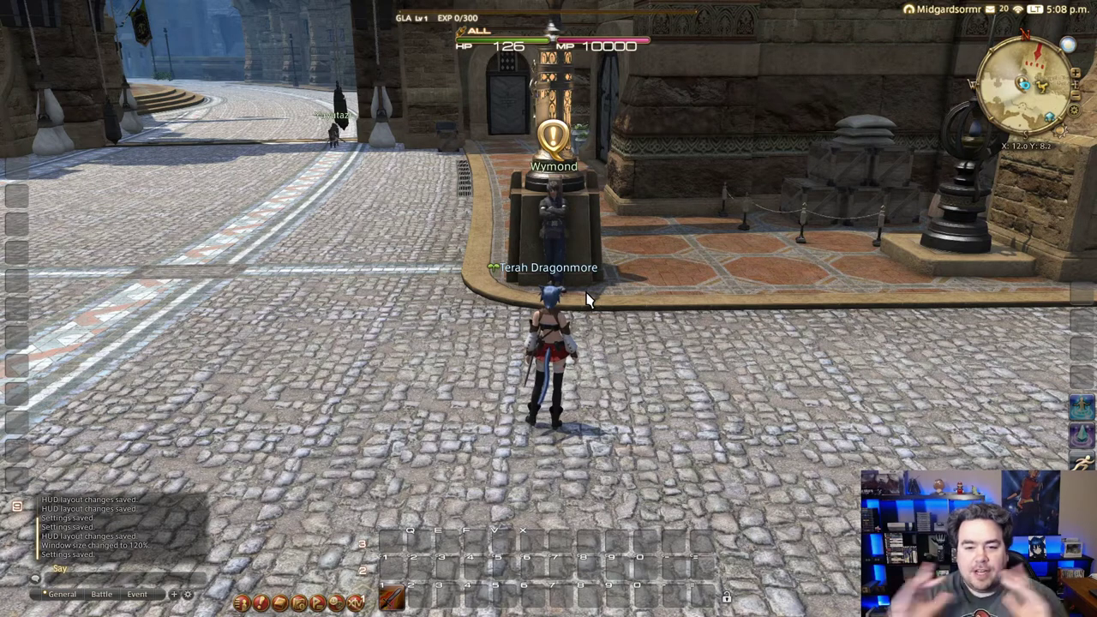
left_click(560, 247)
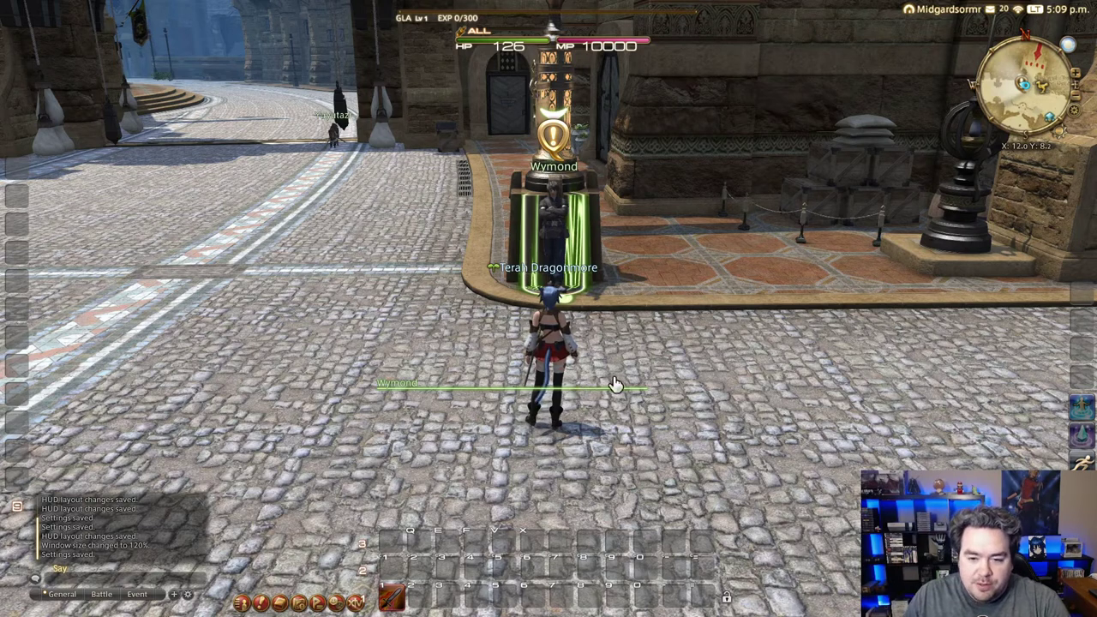
key("Escape")
key("Escape")
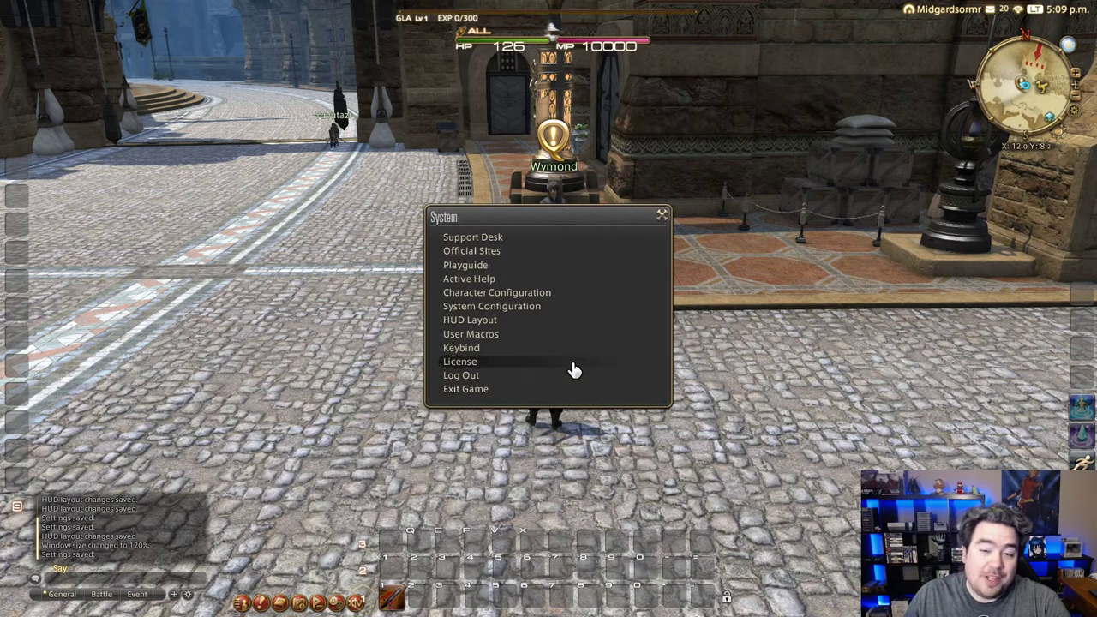
Enable 'Display target's remaining HP percentage' under UI Settings > HUD, apply, and close the configuration.
left_click(520, 294)
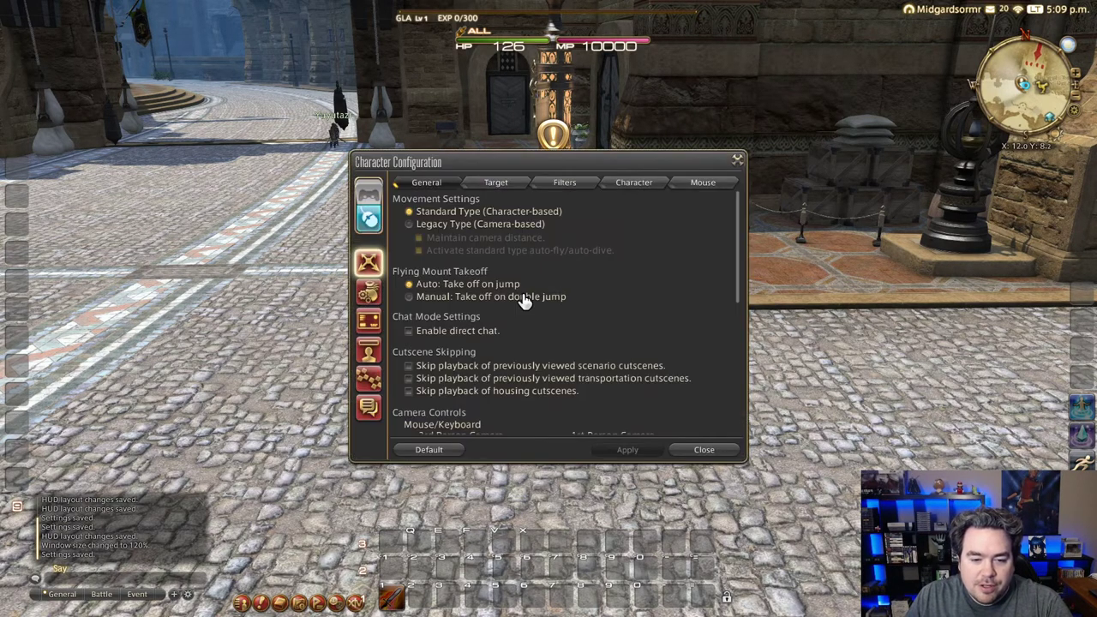
left_click(370, 321)
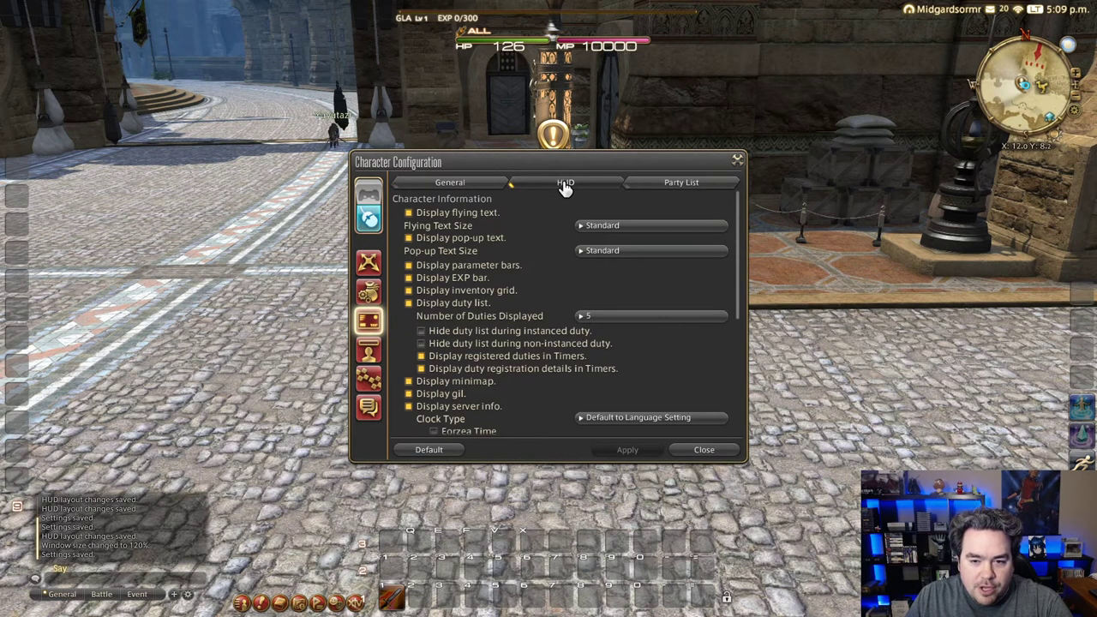
scroll(541, 237, "down", 5)
scroll(540, 241, "down", 3)
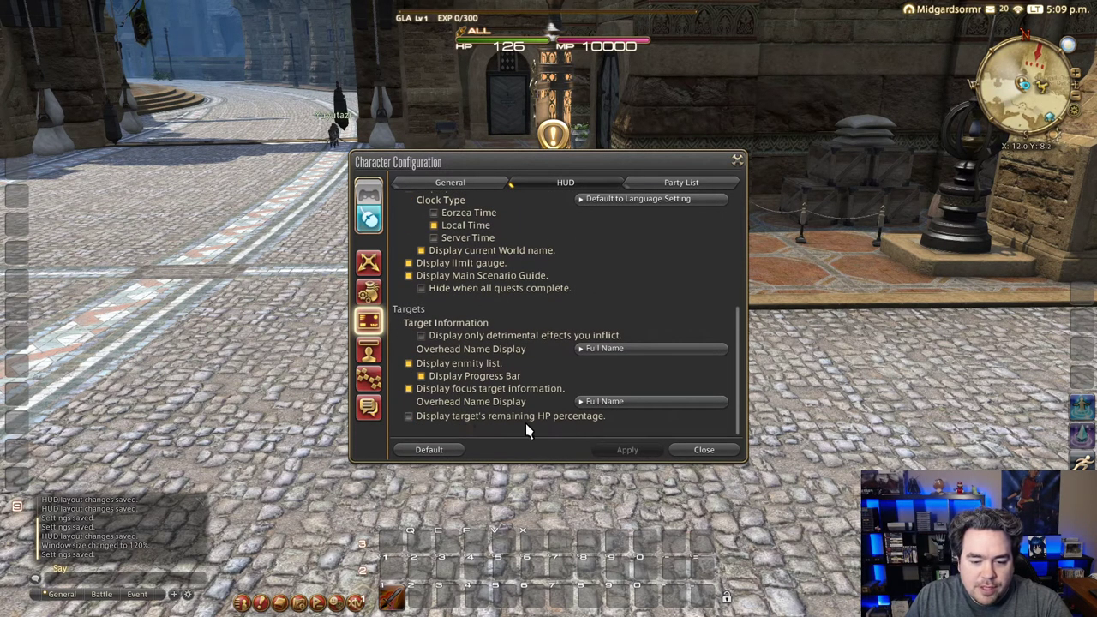
left_click(417, 419)
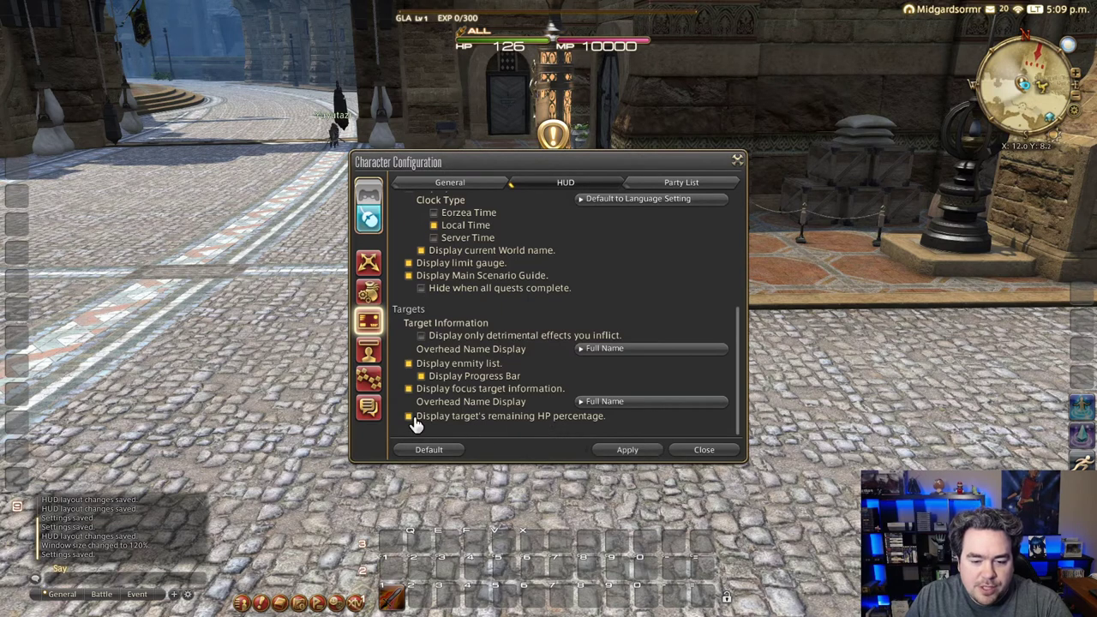
left_click(637, 449)
left_click(701, 449)
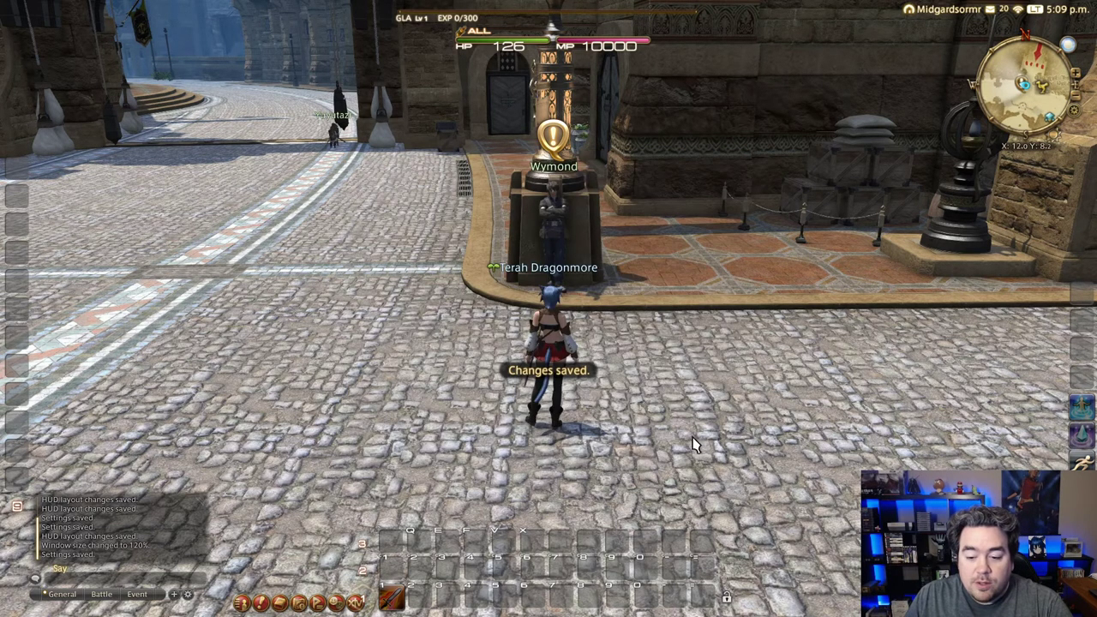